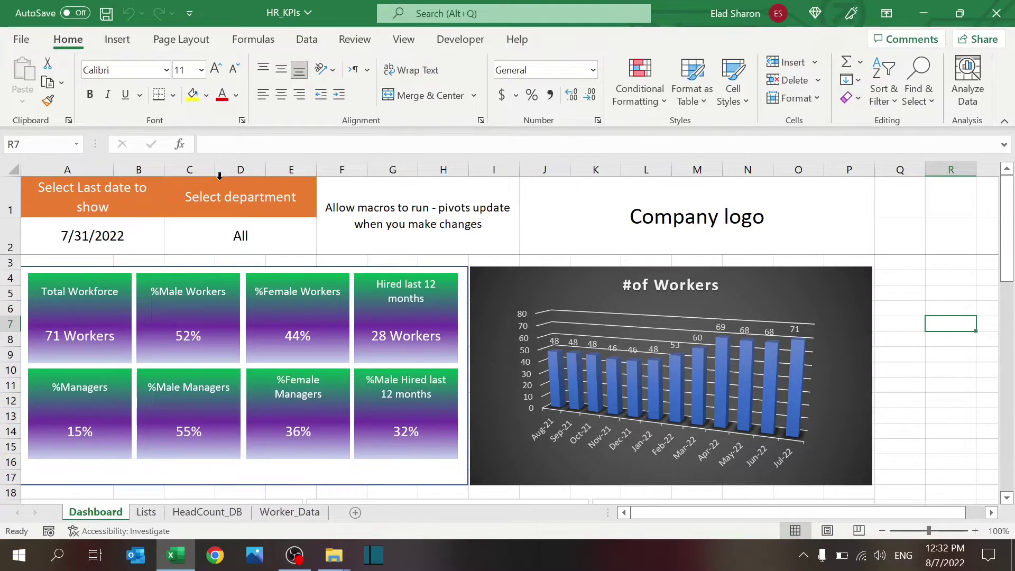
# Look through the Lists, HeadCount_DB and Worker_Data sheets, ending back on the Dashboard sheet
pyautogui.click(146, 512)
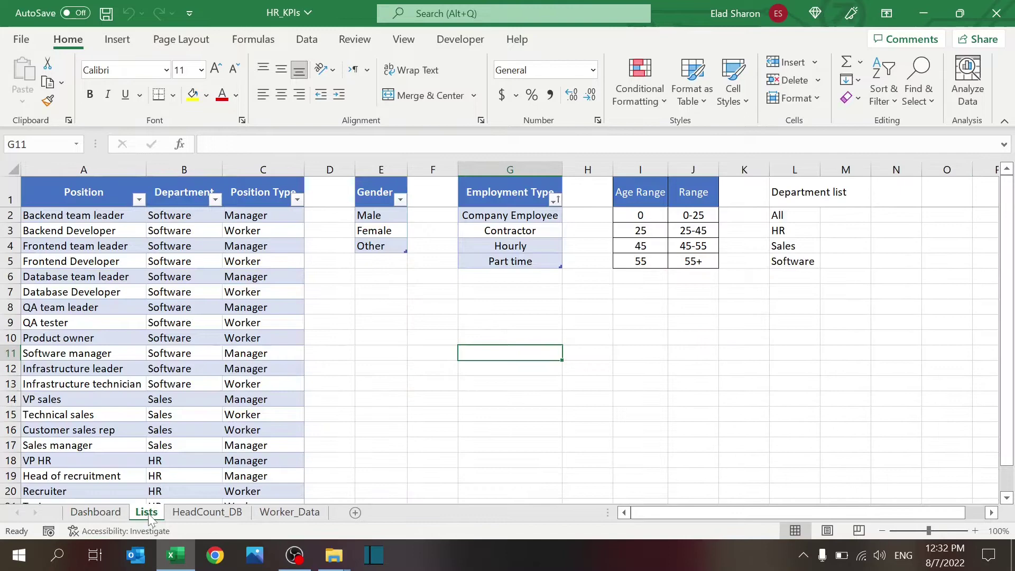
pyautogui.click(207, 512)
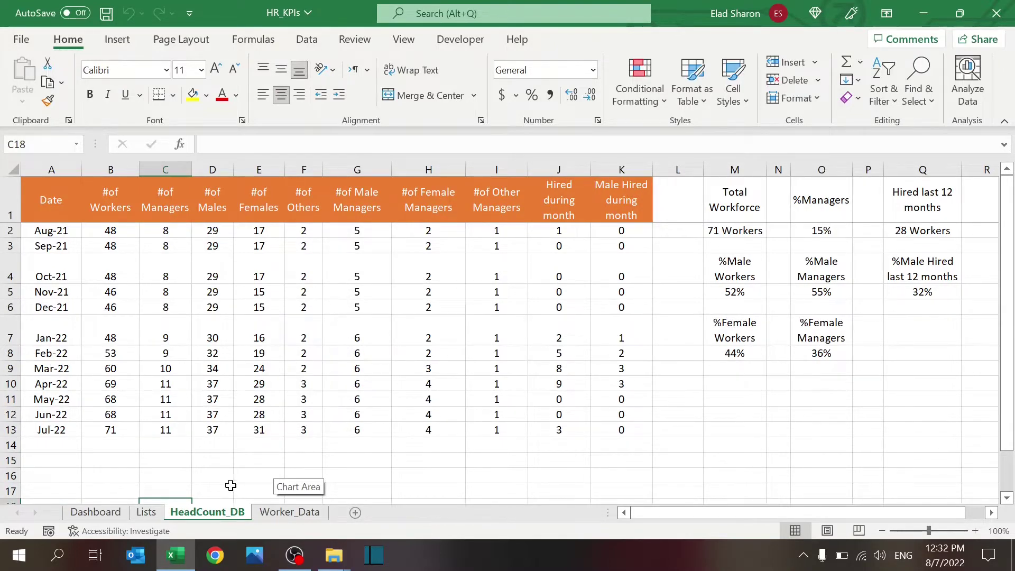
pyautogui.click(295, 514)
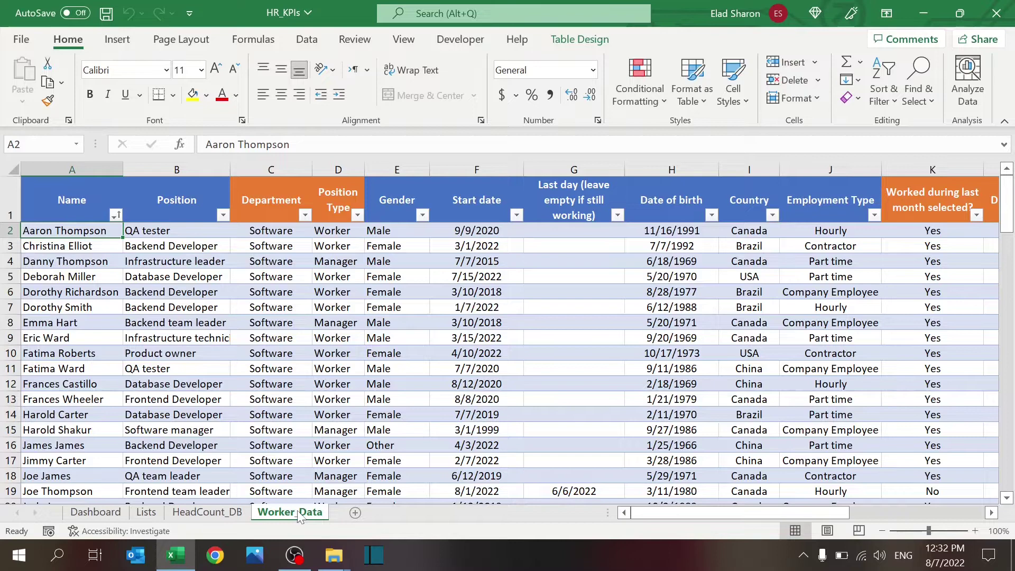
pyautogui.click(211, 513)
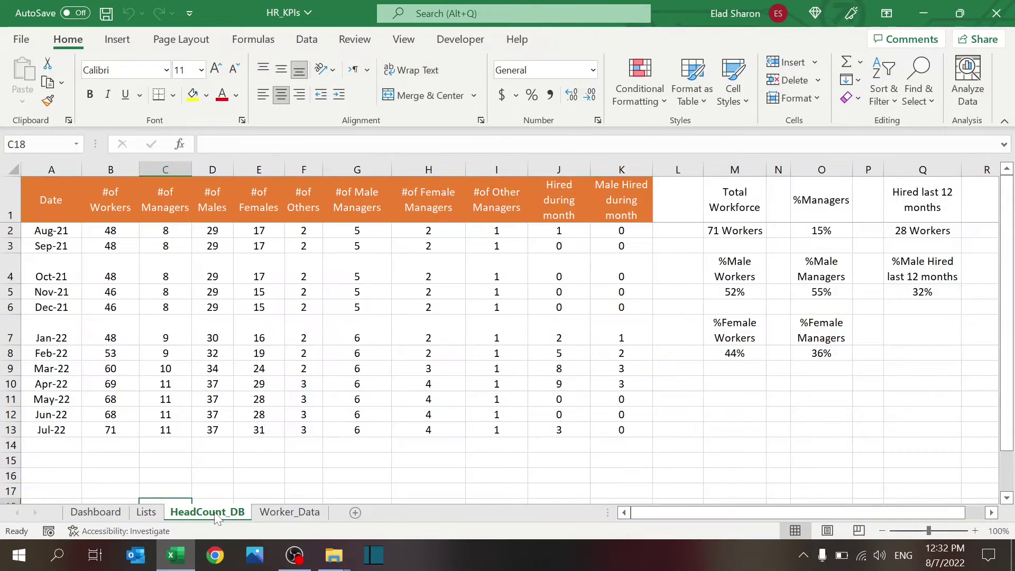
pyautogui.click(95, 512)
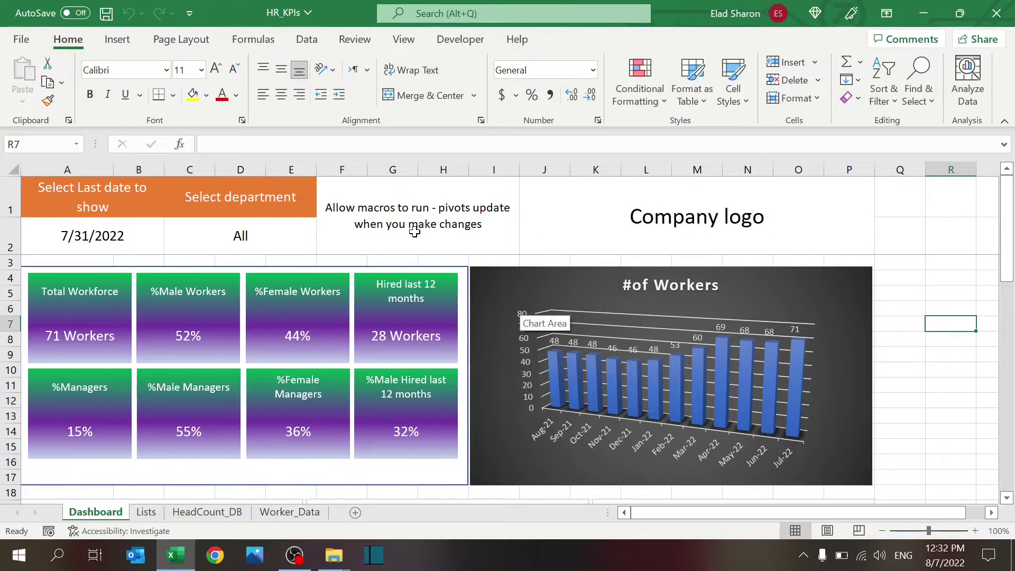
# Set the dashboard's last date to show to 5/22/2022
pyautogui.click(140, 233)
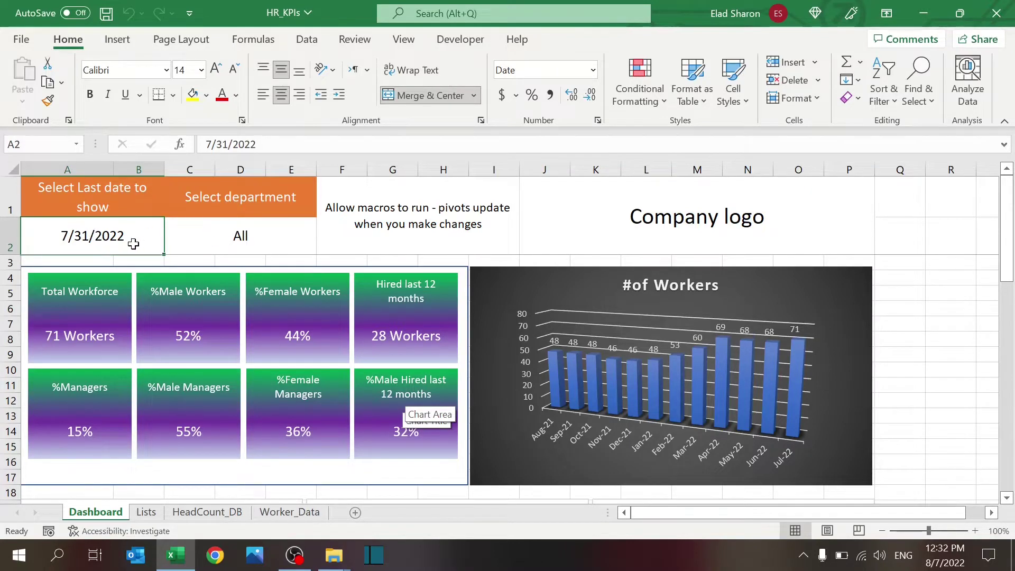
pyautogui.write('5/22/202')
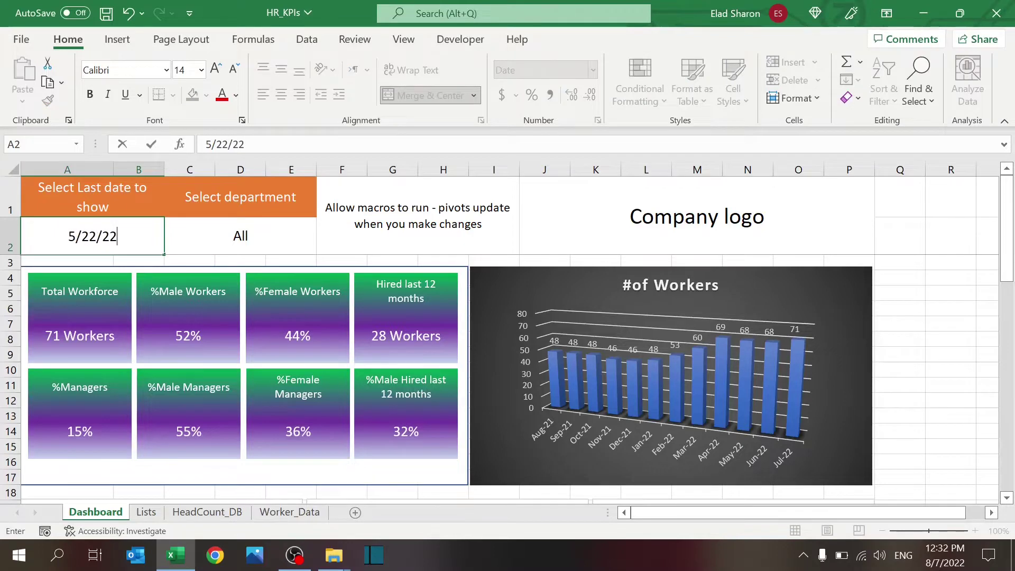
pyautogui.press('Return')
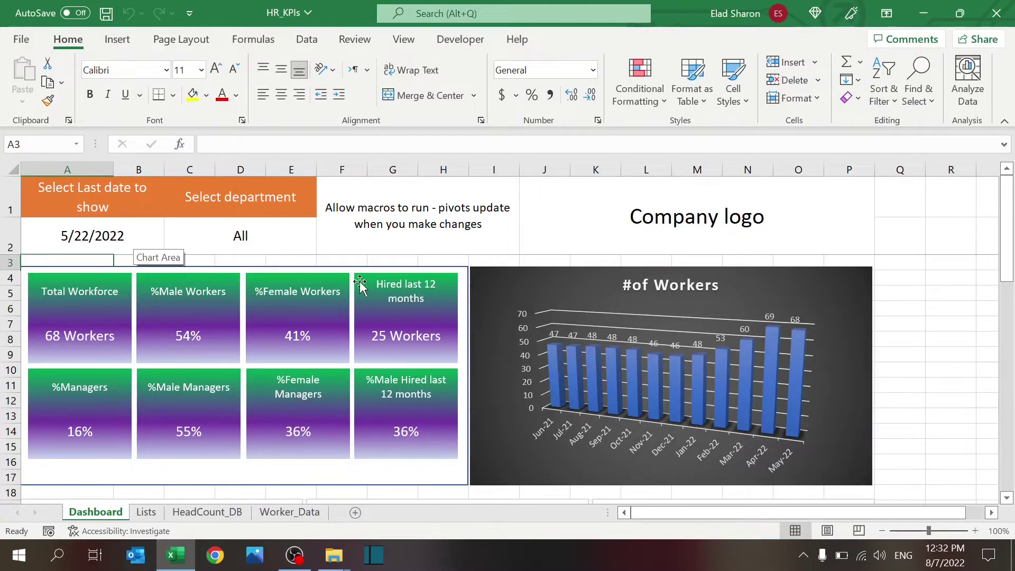
# Restore the dashboard's last date to show to 7/31/2022
pyautogui.click(87, 236)
pyautogui.write('7/31/22')
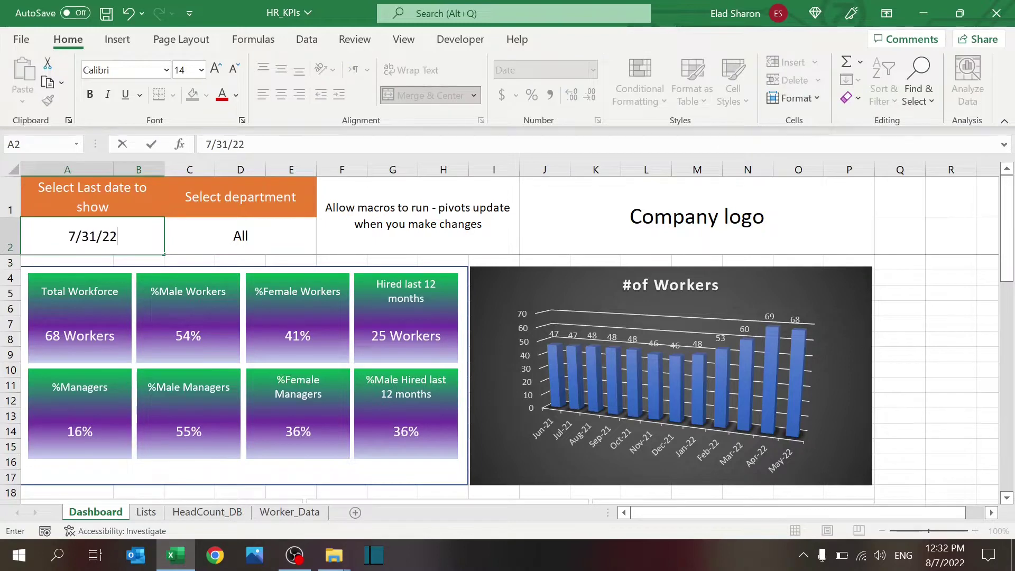
pyautogui.press('Return')
pyautogui.click(87, 236)
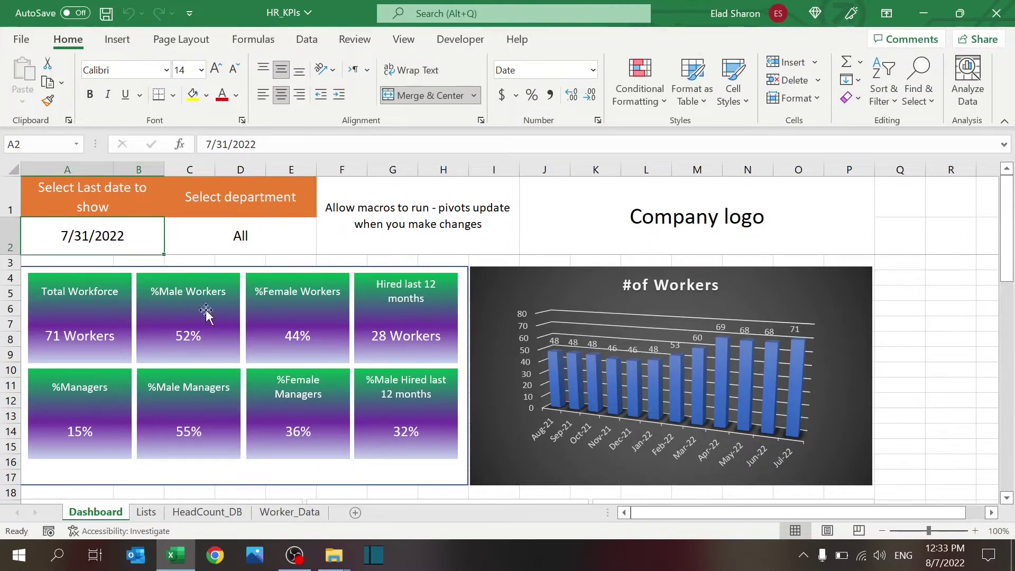
# Switch the dashboard's department selection to HR
pyautogui.click(202, 247)
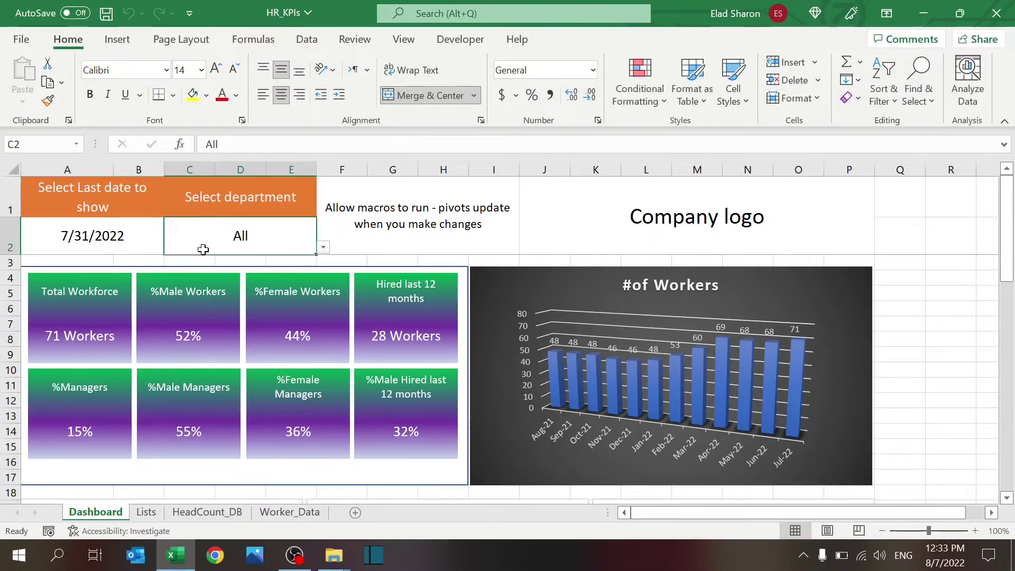
pyautogui.click(324, 247)
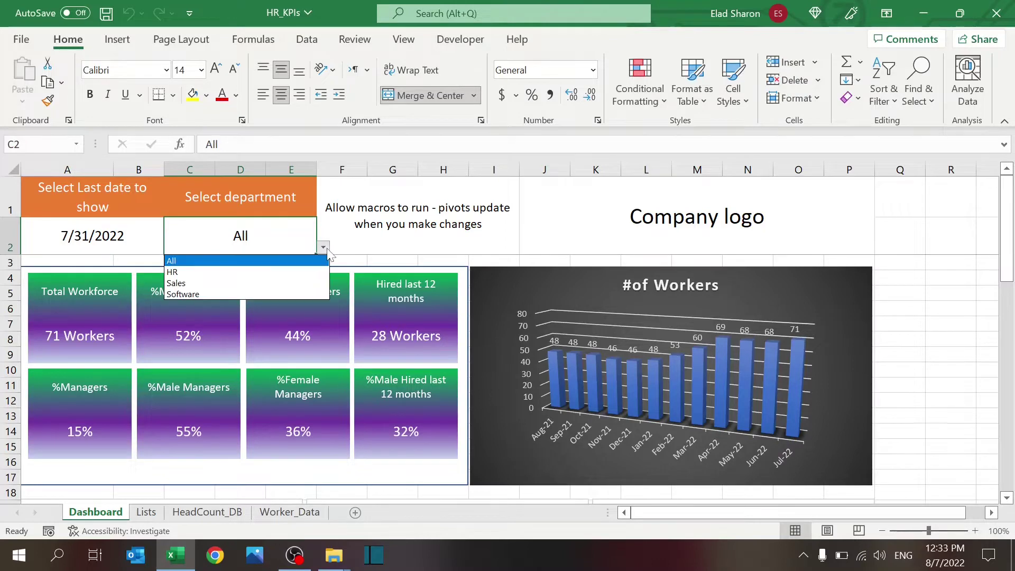
pyautogui.click(272, 272)
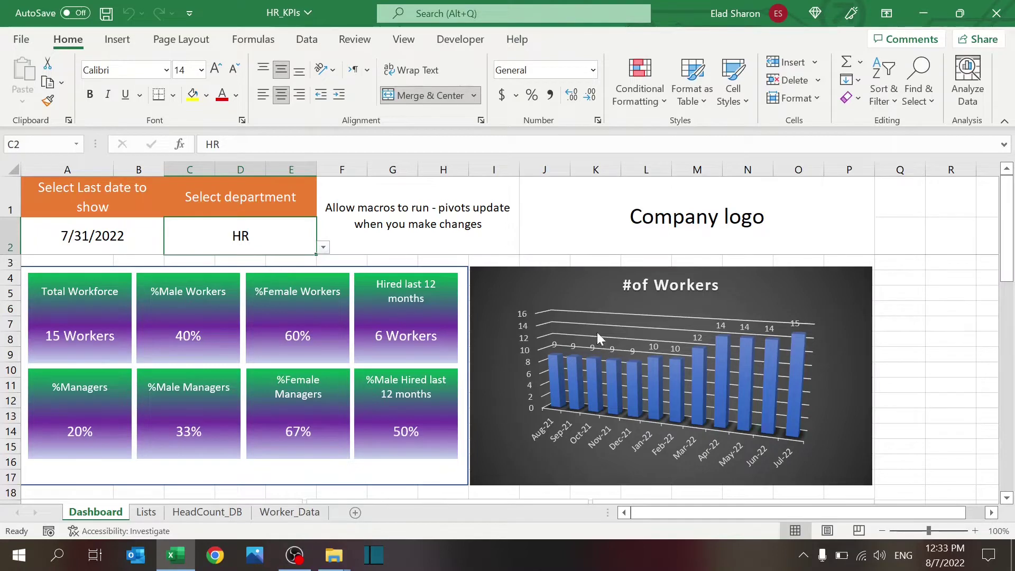
# Switch the dashboard's department selection to Sales, followed by Software
pyautogui.click(325, 248)
pyautogui.click(264, 282)
pyautogui.click(323, 247)
pyautogui.click(226, 295)
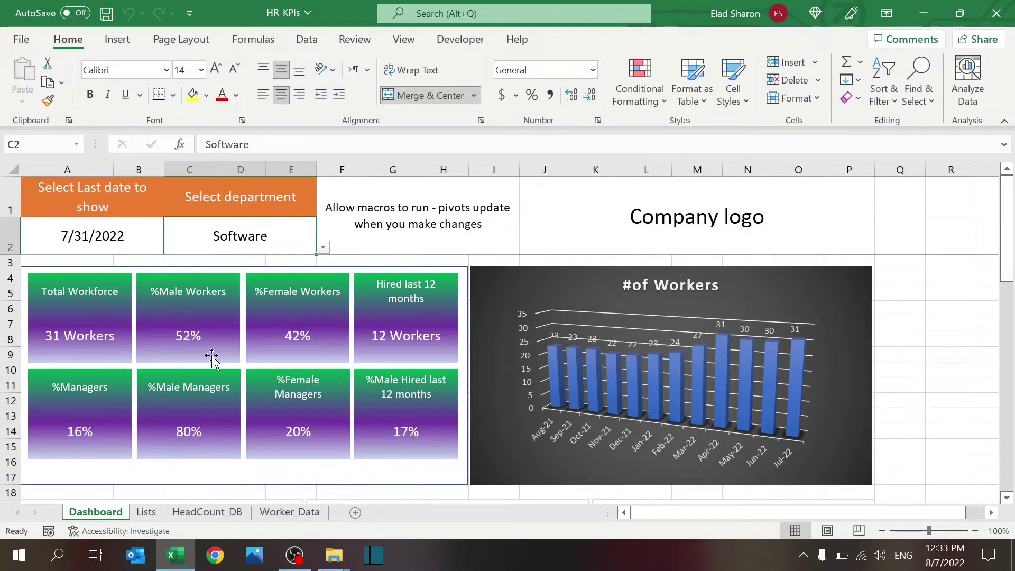
# Reset the dashboard's department selection to All and check the Company logo placeholder cell
pyautogui.click(323, 248)
pyautogui.click(272, 260)
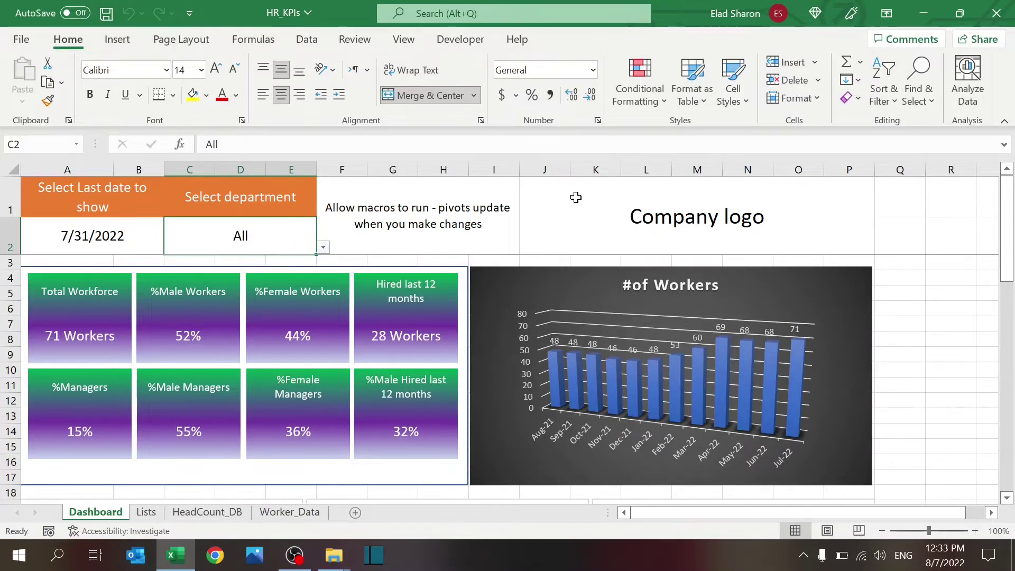
pyautogui.click(670, 208)
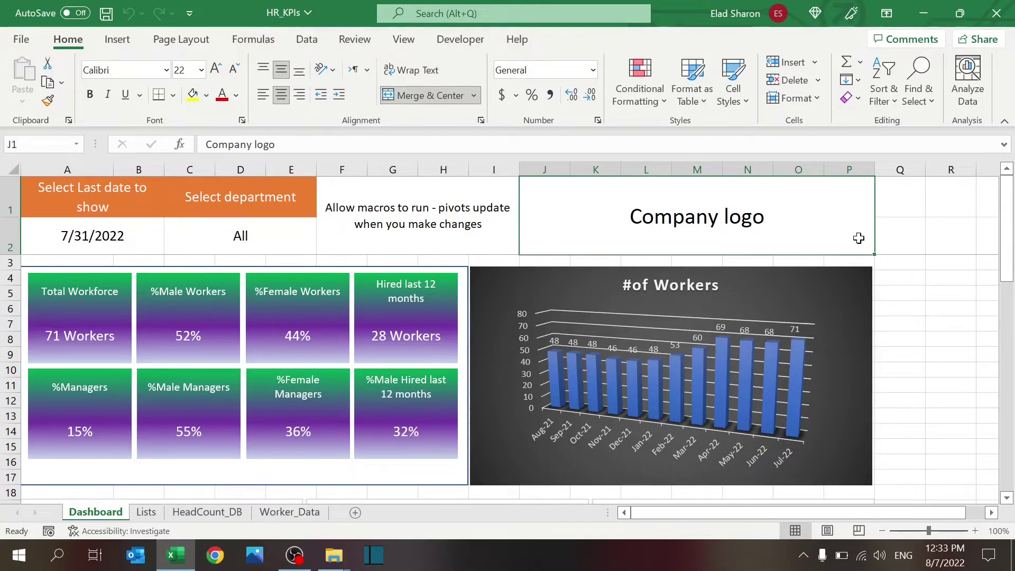
pyautogui.click(894, 248)
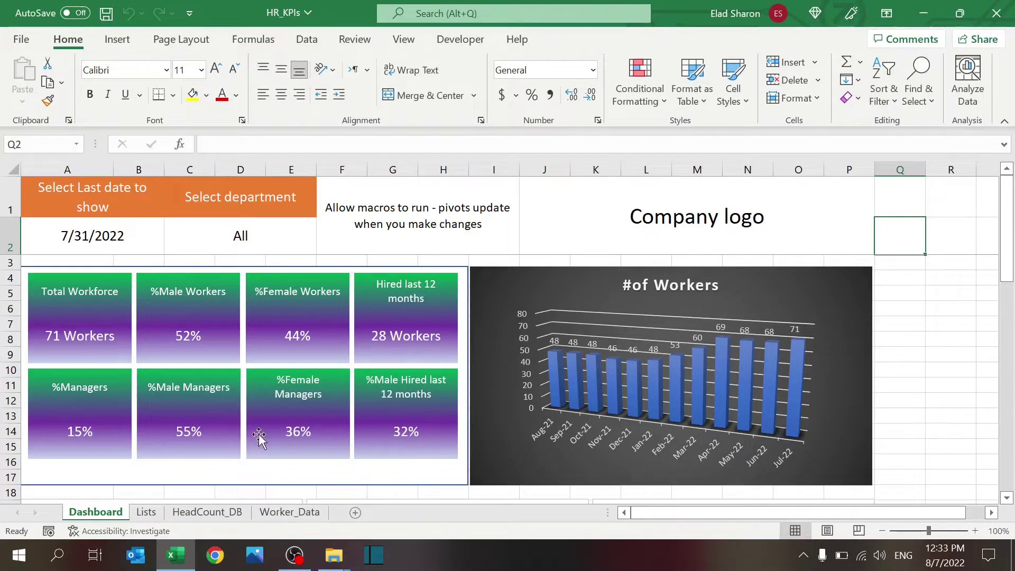
# On the Lists sheet, examine the Position, Department and Position Type headers and several entries in the Position column
pyautogui.click(146, 512)
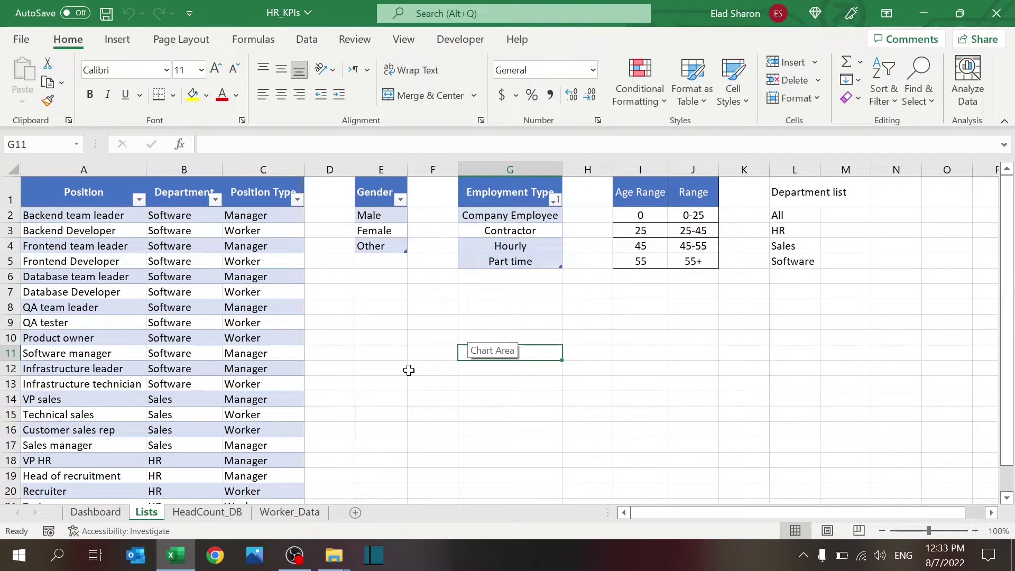
pyautogui.click(87, 191)
pyautogui.click(205, 187)
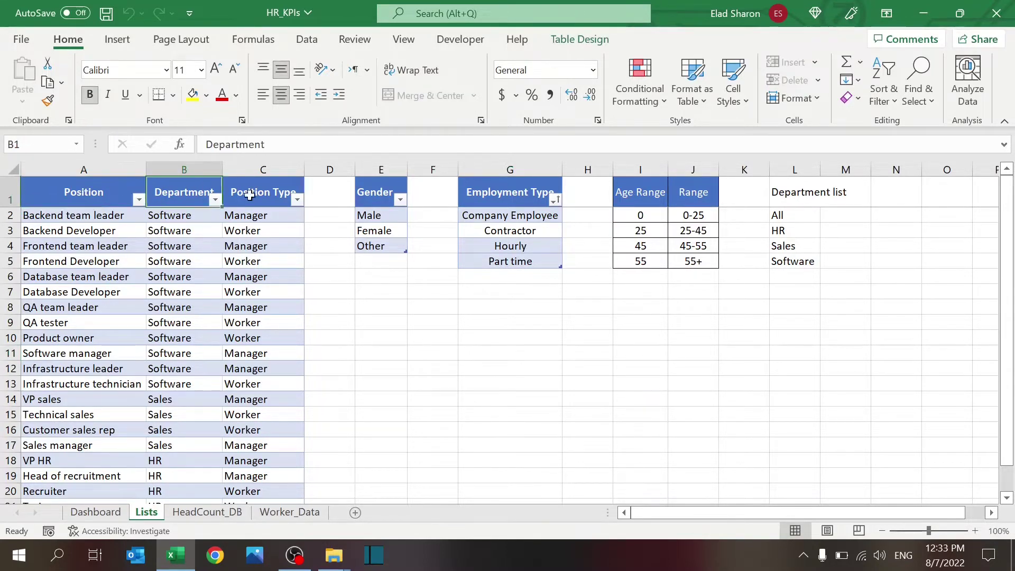
pyautogui.click(259, 194)
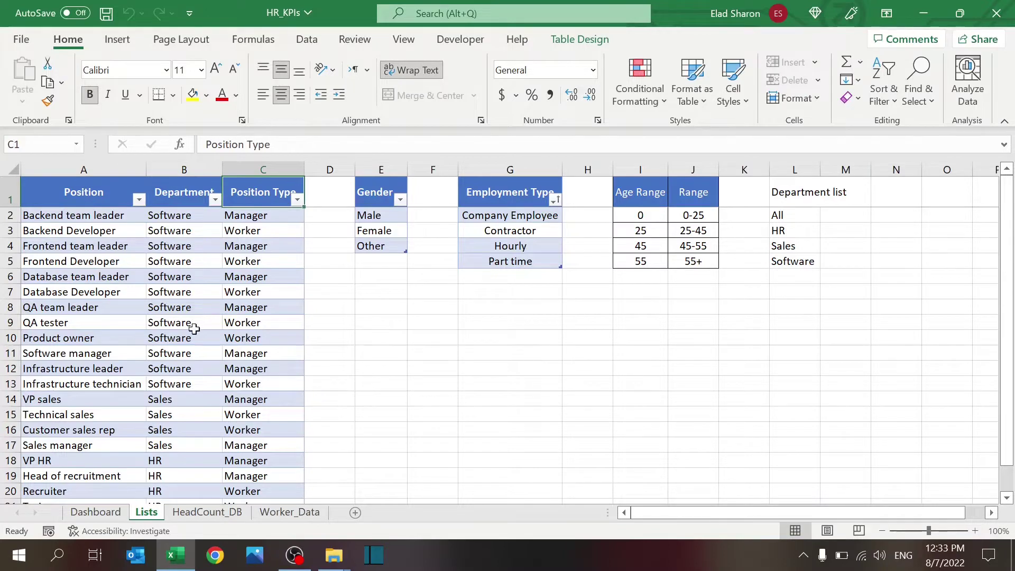
pyautogui.click(109, 365)
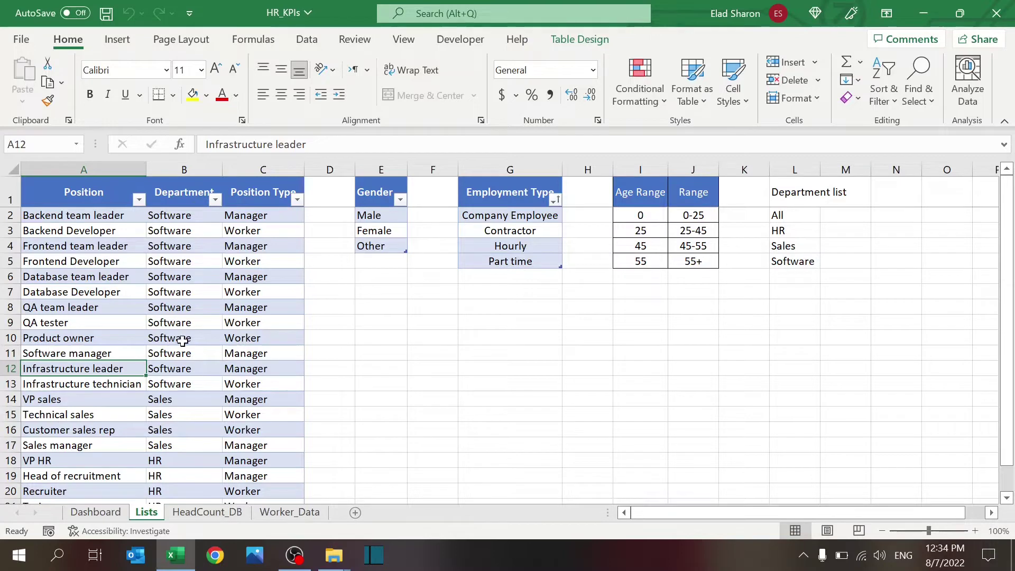
pyautogui.click(130, 215)
pyautogui.click(128, 260)
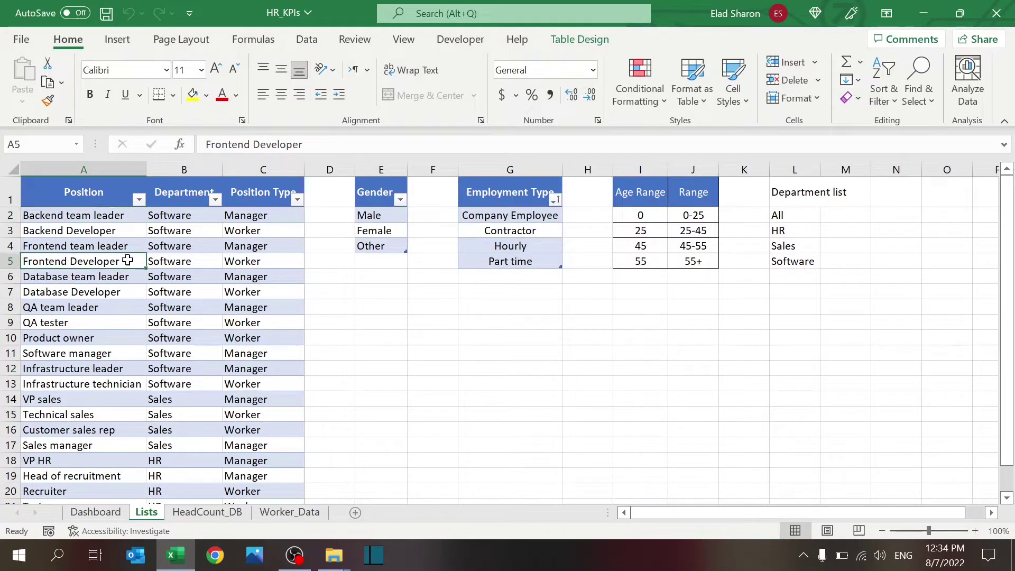
pyautogui.click(108, 414)
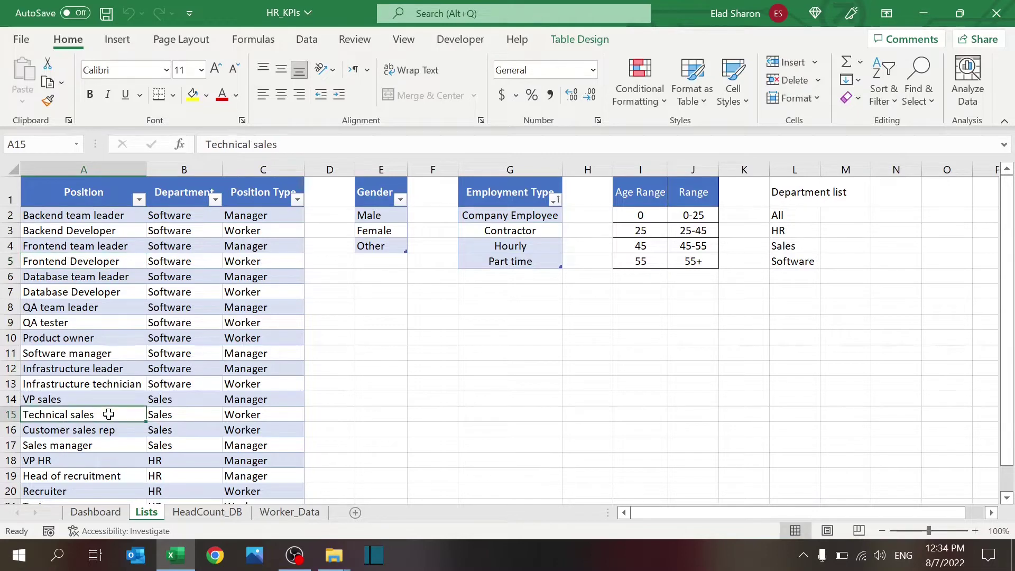
pyautogui.click(104, 440)
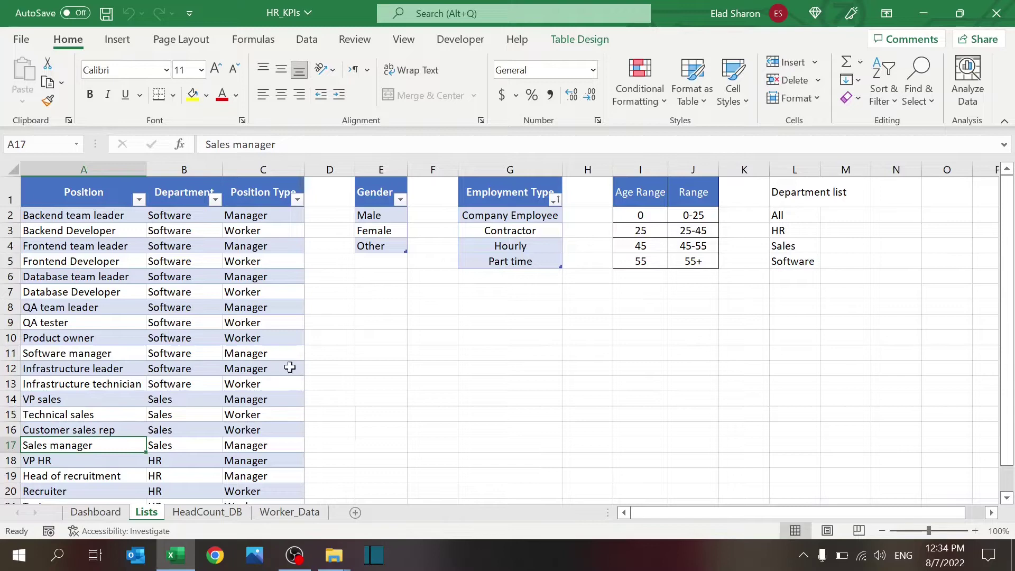
# Look through the position table to its last row and check the first position's department and position type
pyautogui.click(345, 368)
pyautogui.press('Down')
pyautogui.press('Down')
pyautogui.press('Down')
pyautogui.press('Down')
pyautogui.press('Down')
pyautogui.press('Down')
pyautogui.press('Down')
pyautogui.press('Down')
pyautogui.press('Down')
pyautogui.press('Down')
pyautogui.press('Down')
pyautogui.press('Down')
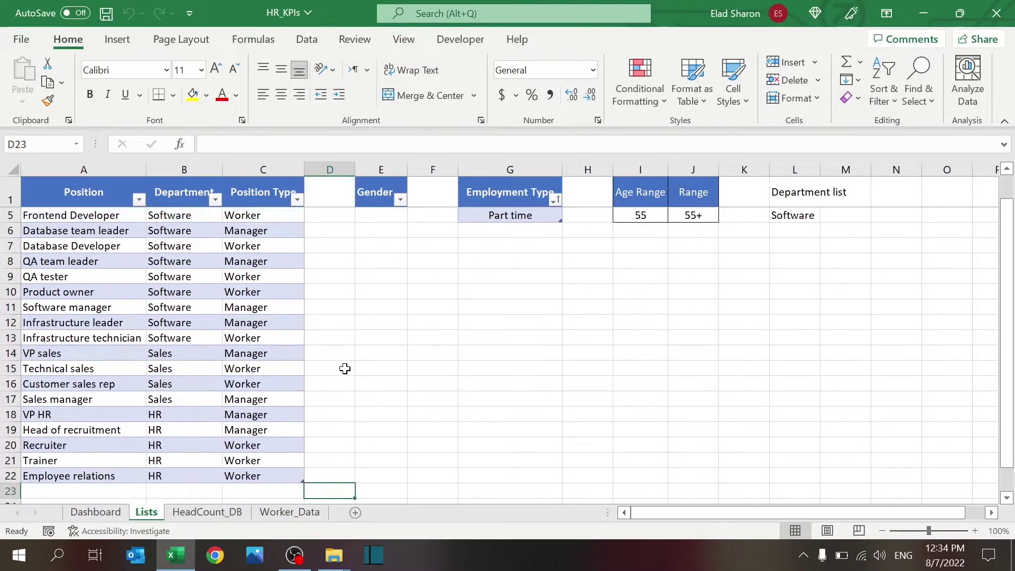
pyautogui.press('Up')
pyautogui.press('Up')
pyautogui.press('Up')
pyautogui.press('Up')
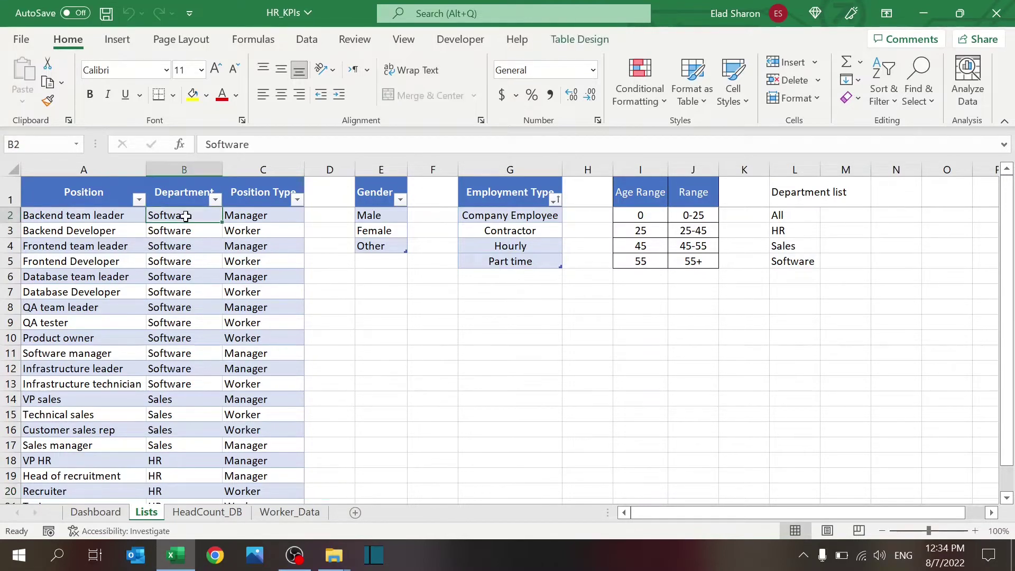
pyautogui.click(109, 217)
pyautogui.click(257, 220)
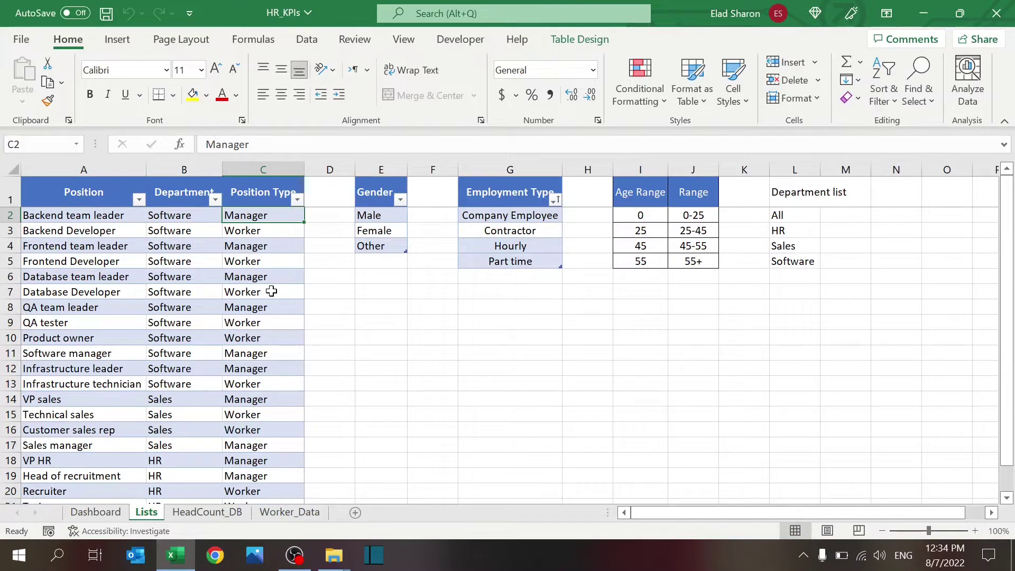
# Go to the named range Position and check that it covers all entries in the Position column
pyautogui.moveTo(109, 216); pyautogui.dragTo(102, 429)
pyautogui.click(77, 146)
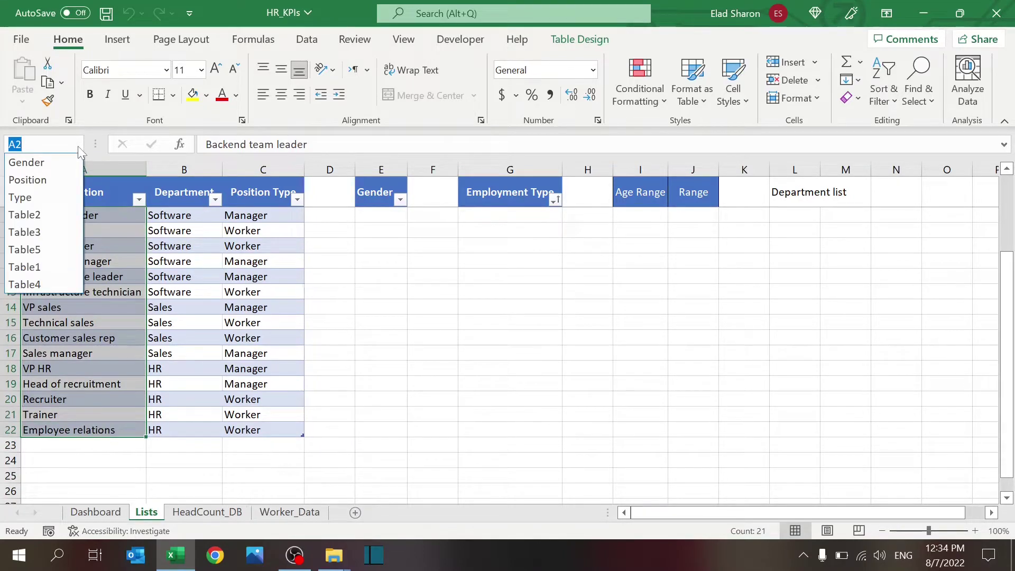
pyautogui.click(46, 180)
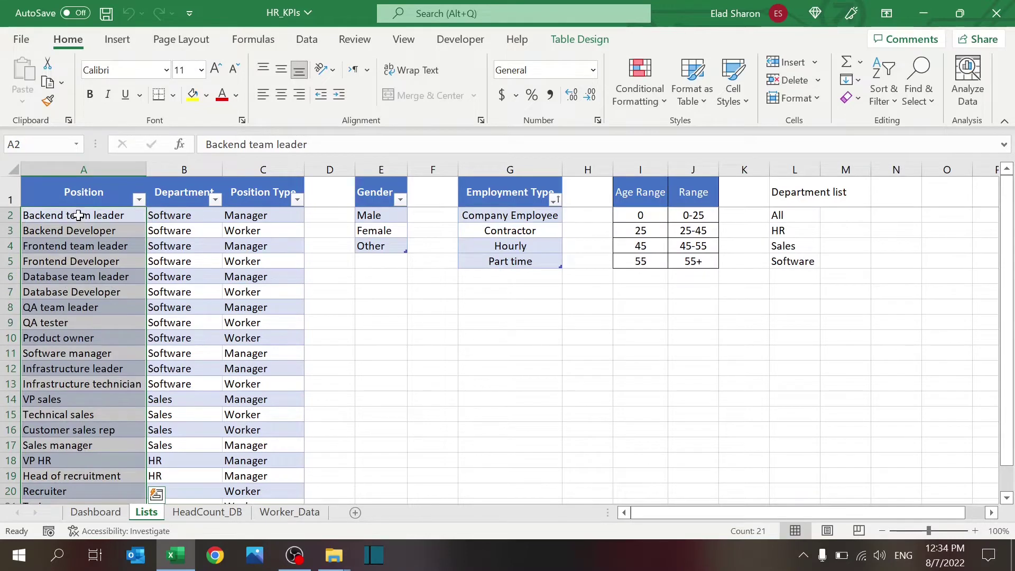
pyautogui.moveTo(74, 231); pyautogui.dragTo(68, 477)
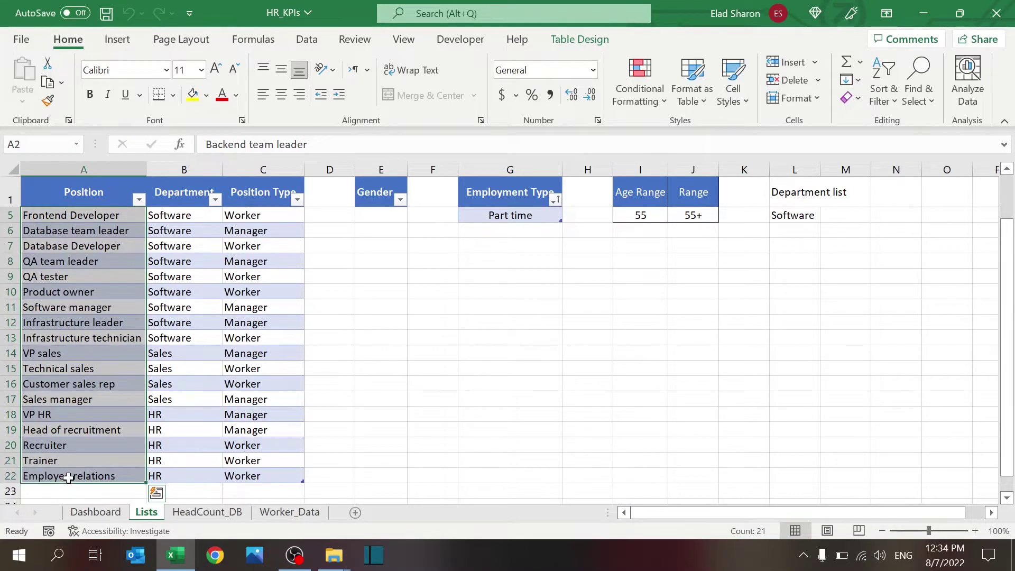
pyautogui.click(368, 410)
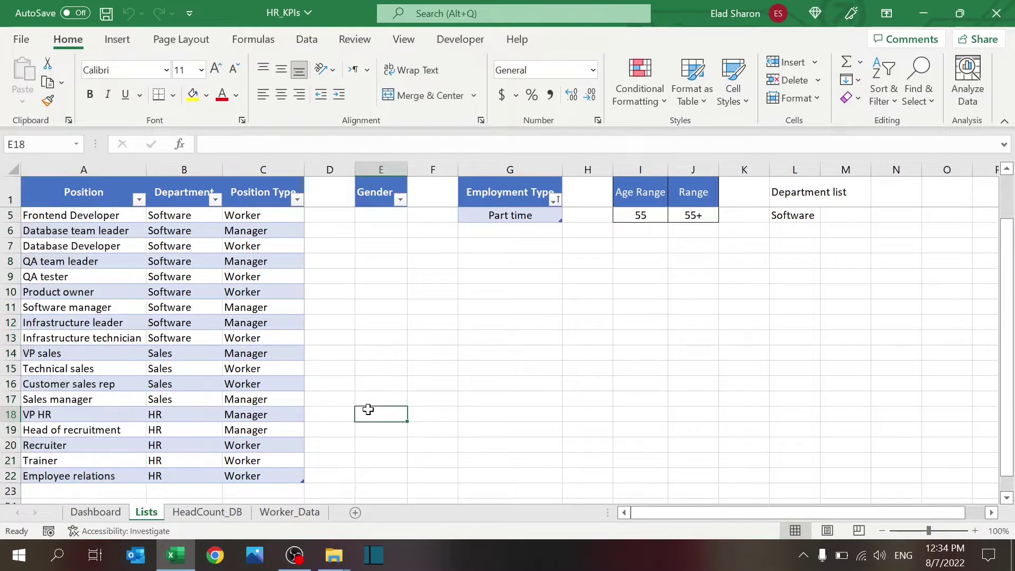
# Check the first Department entry, and select the Gender list entries to look them up among the workbook's defined names
pyautogui.click(189, 194)
pyautogui.press('Down')
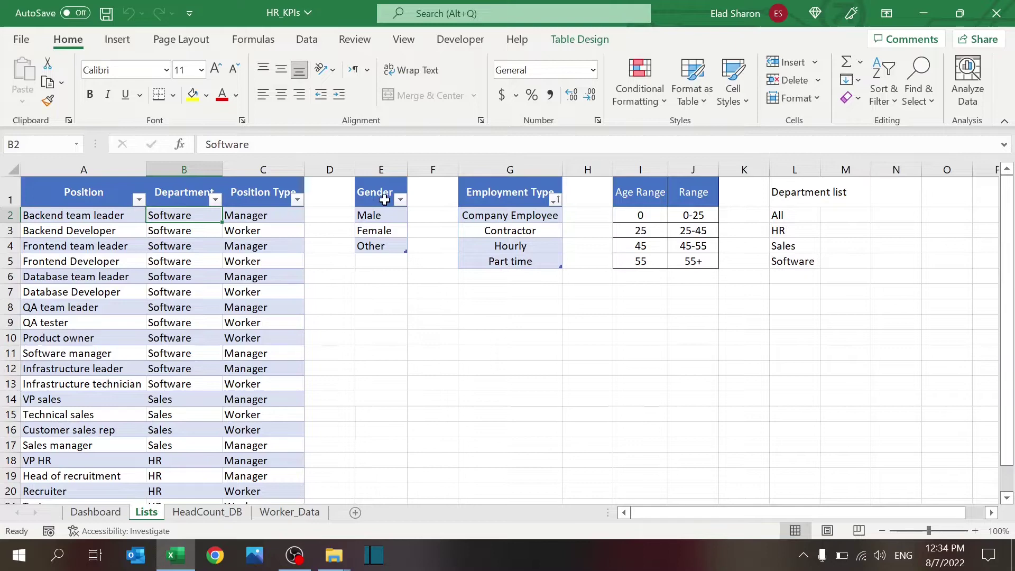
pyautogui.moveTo(391, 215); pyautogui.dragTo(388, 247)
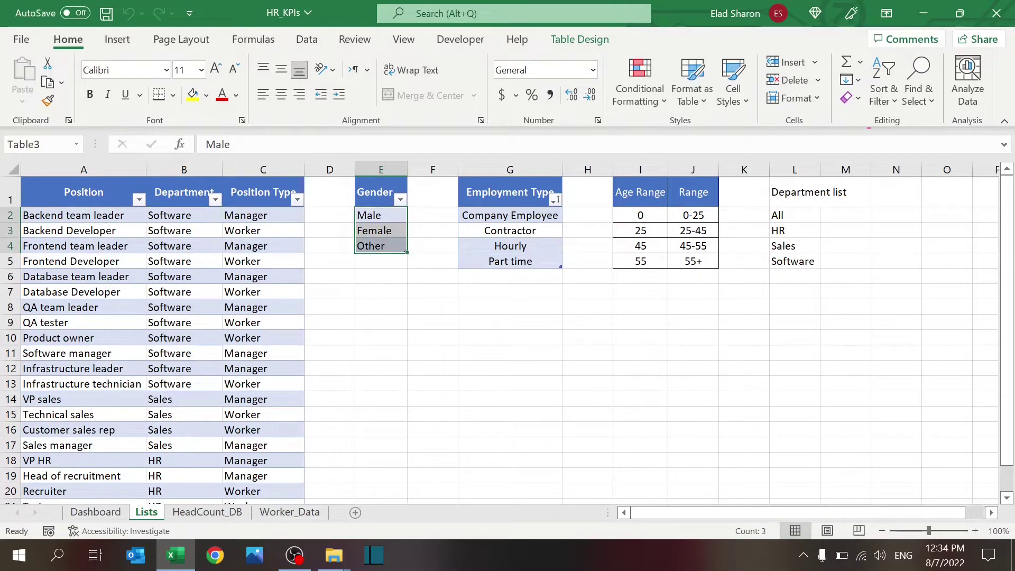
pyautogui.click(77, 144)
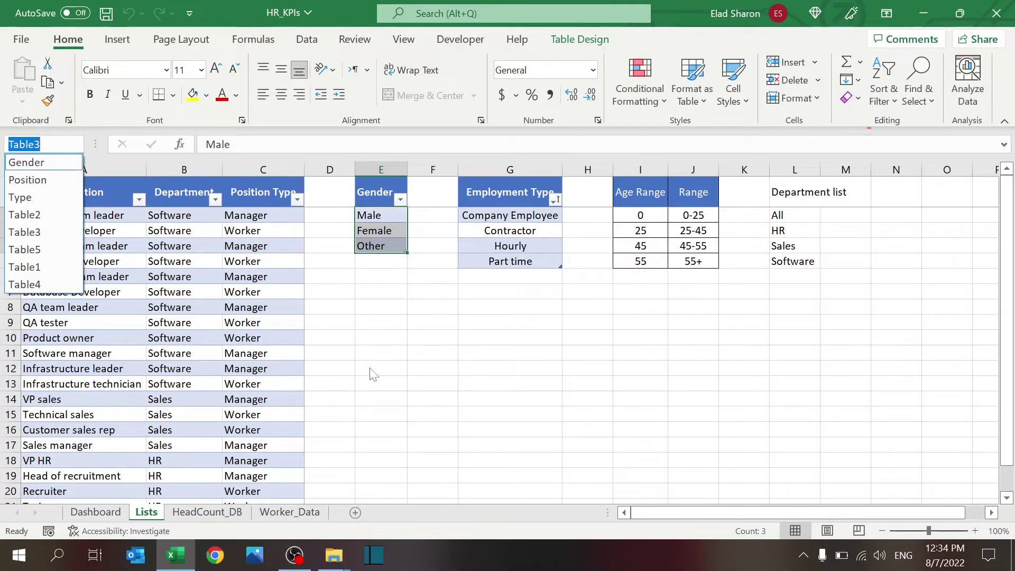
pyautogui.click(409, 308)
pyautogui.click(410, 308)
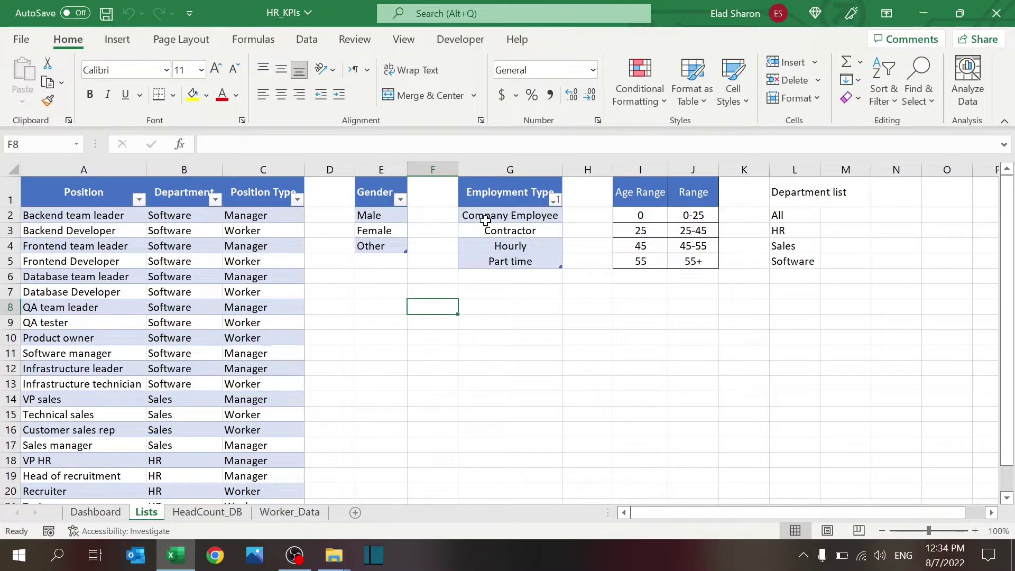
# Select the Employment Type entries and look them up among the workbook's defined names
pyautogui.moveTo(487, 218); pyautogui.dragTo(482, 261)
pyautogui.click(77, 144)
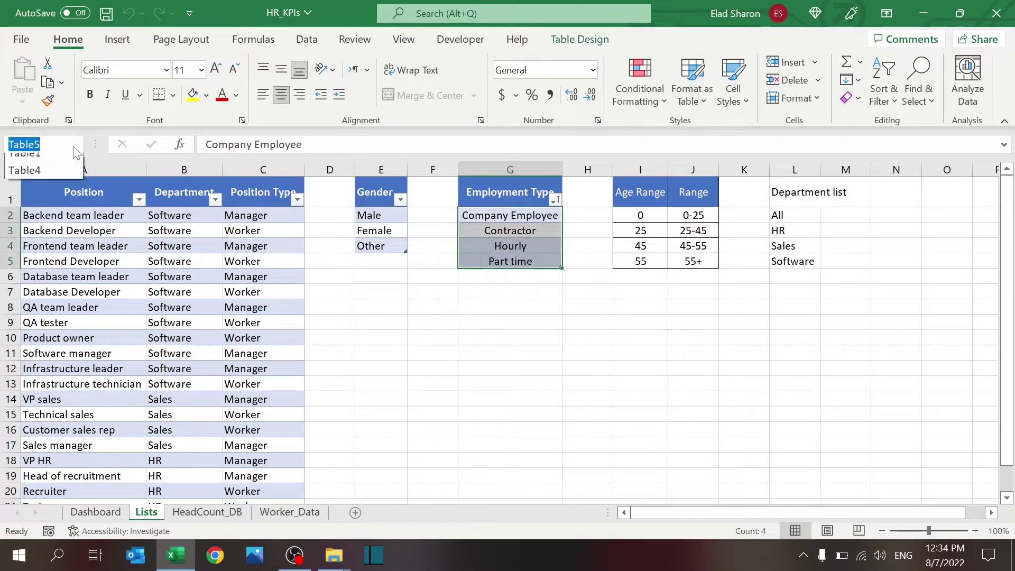
pyautogui.click(576, 364)
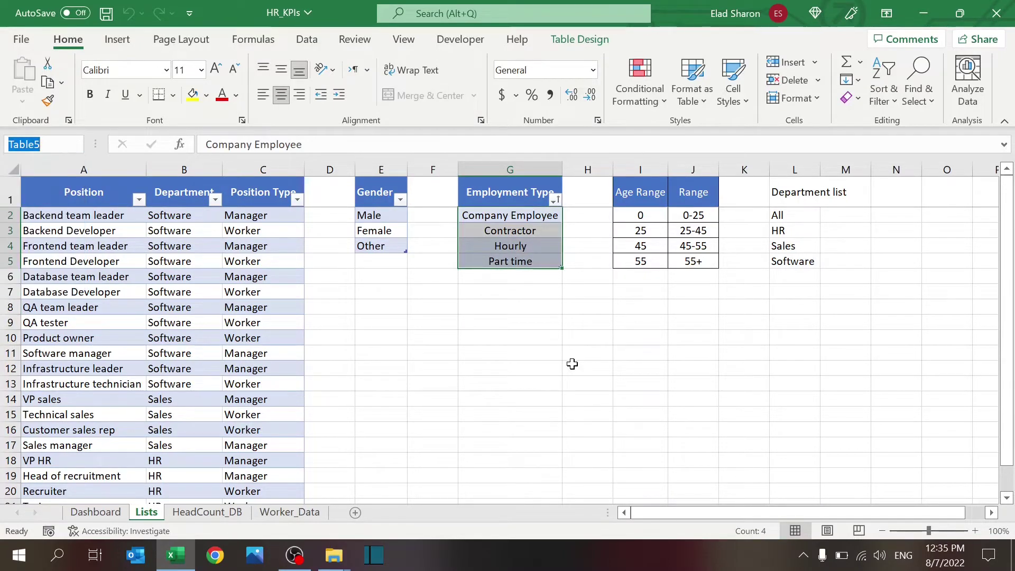
pyautogui.click(541, 355)
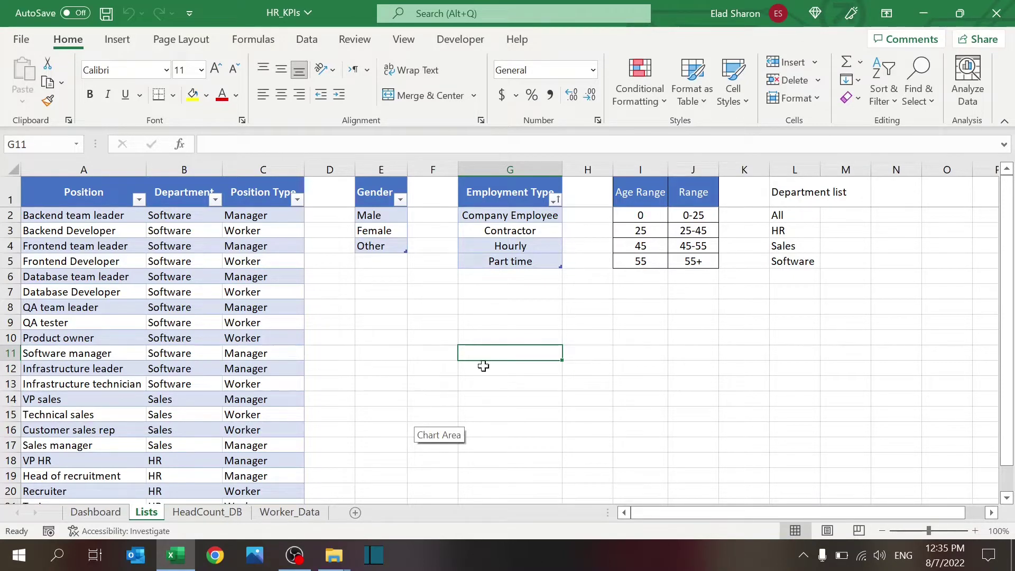
# Examine the Department list entries and the formula that generates the department names, and point out the Age Range and Range columns
pyautogui.click(793, 195)
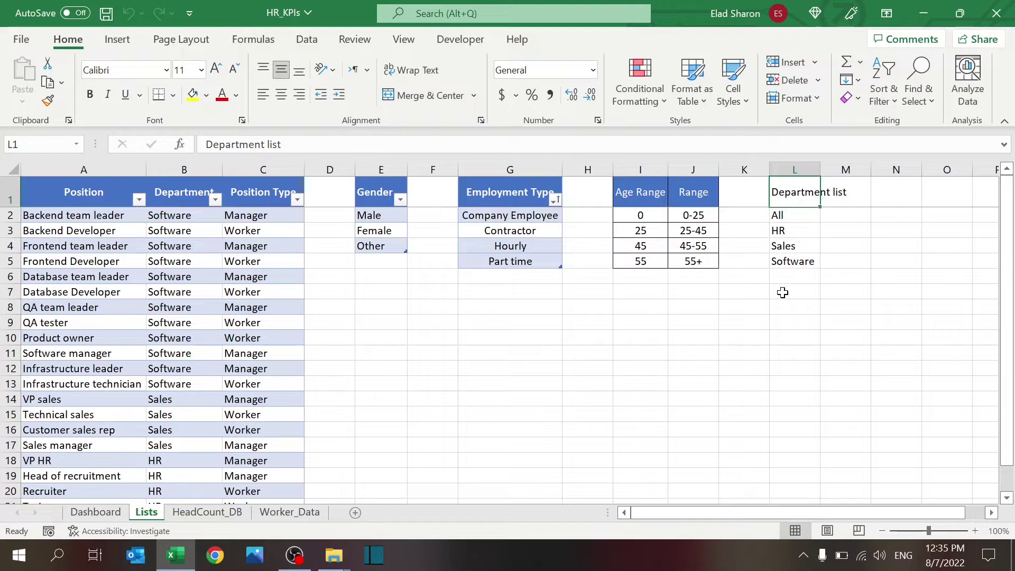
pyautogui.press('Down')
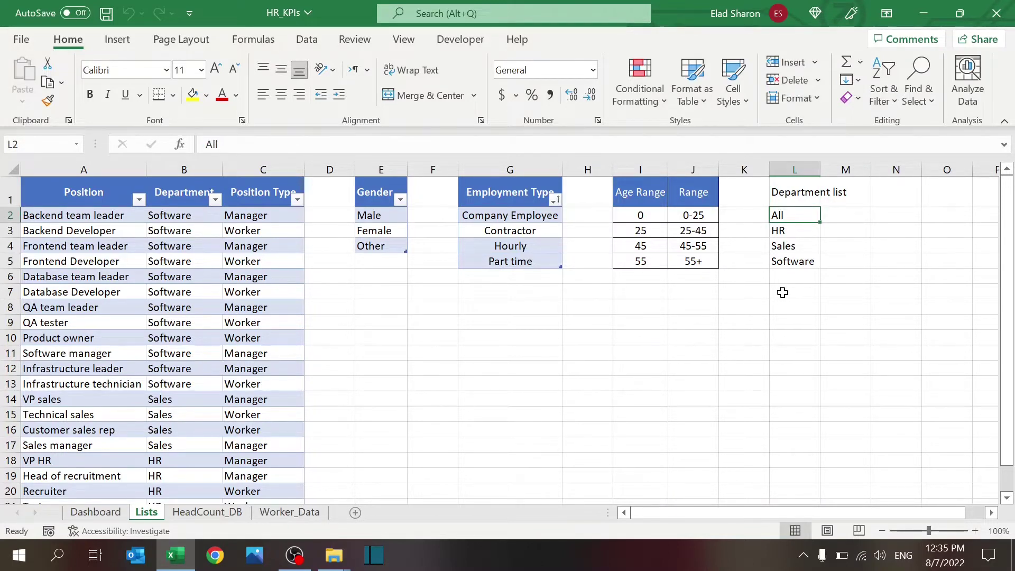
pyautogui.press('Down')
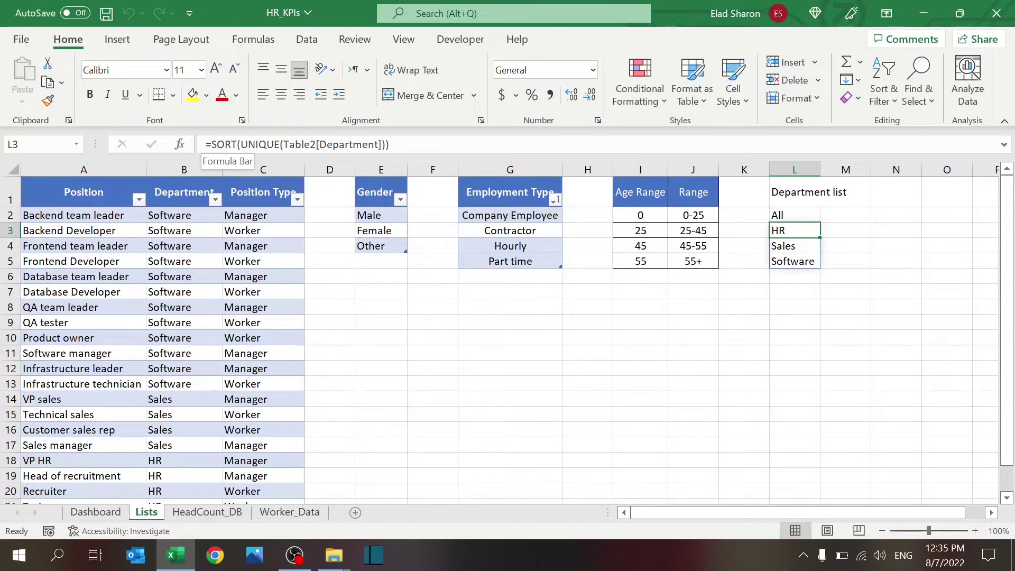
pyautogui.press('F2')
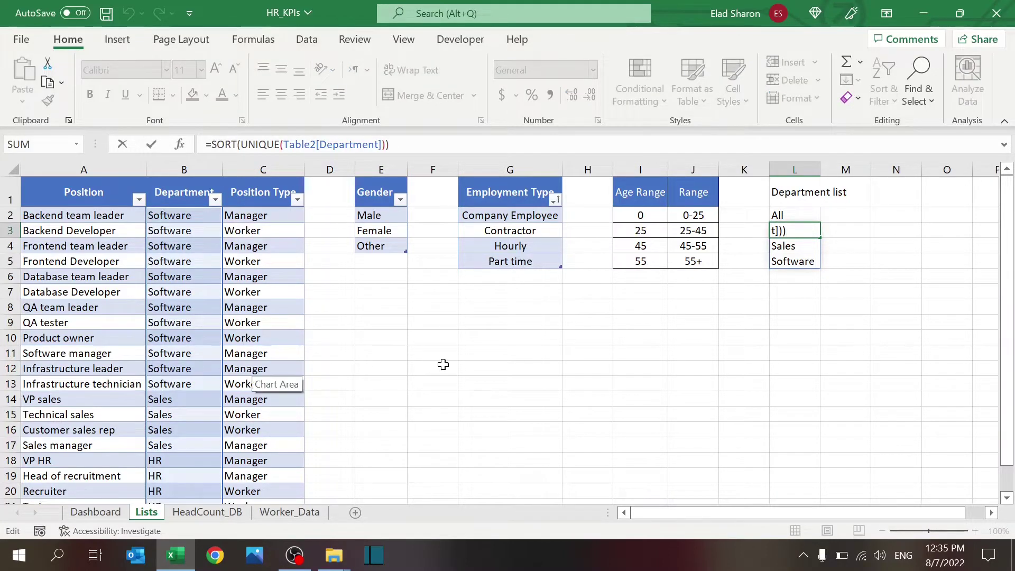
pyautogui.press('Escape')
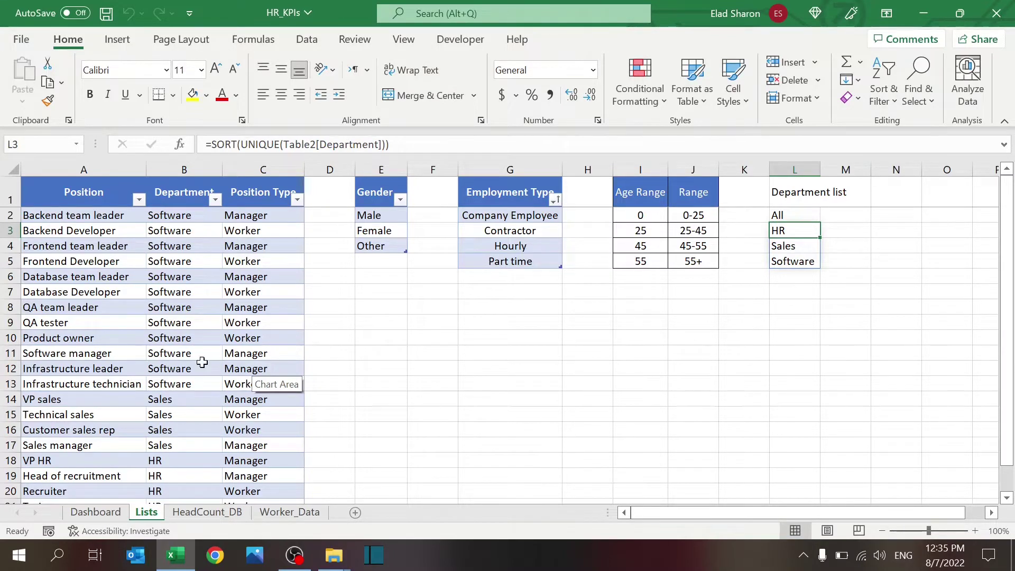
pyautogui.moveTo(641, 169); pyautogui.dragTo(673, 169)
pyautogui.click(646, 352)
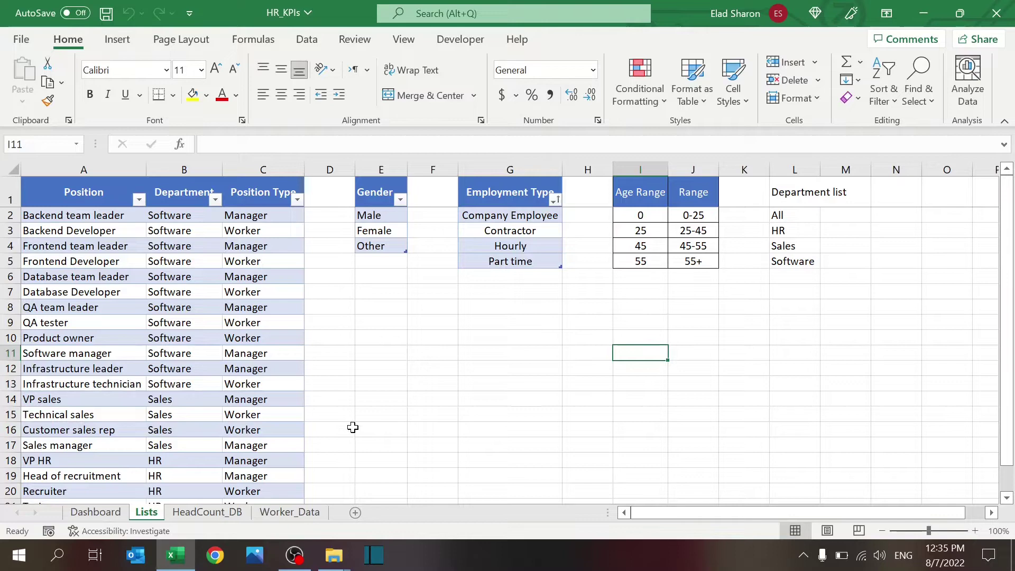
# On the Worker_Data sheet, look through the allowed positions offered for the first worker without changing the choice
pyautogui.click(288, 514)
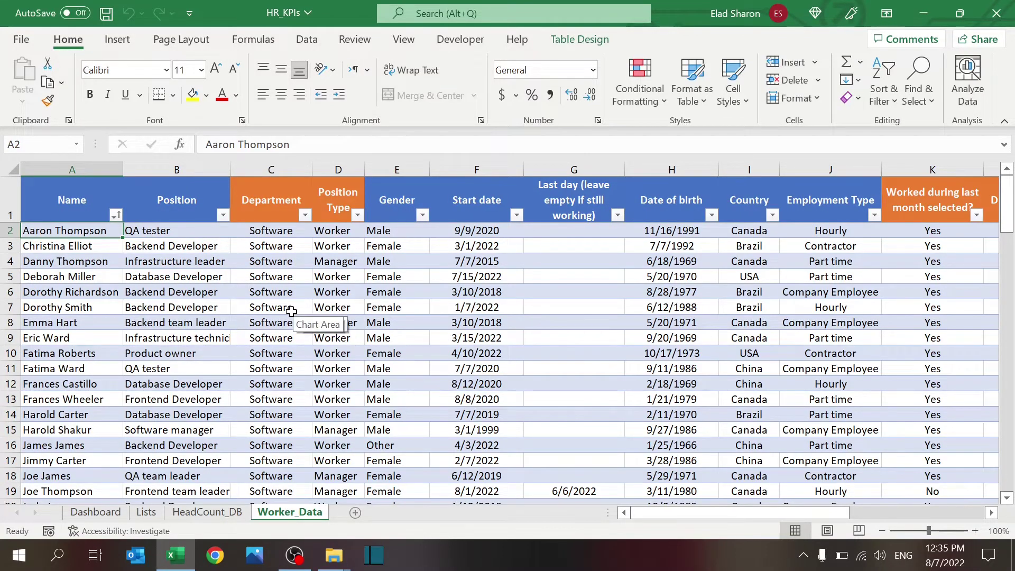
pyautogui.click(69, 204)
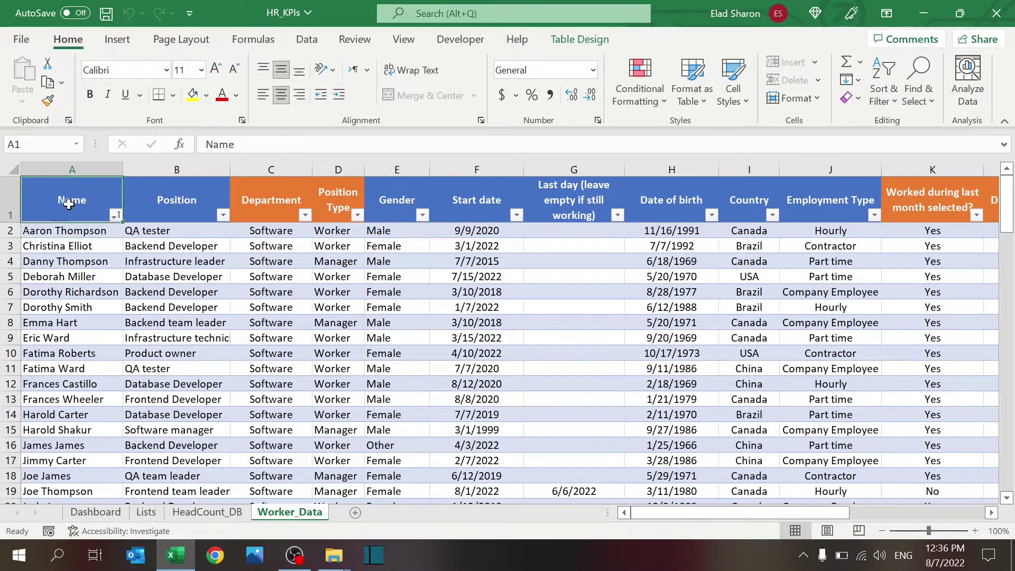
pyautogui.press('Return')
pyautogui.press('Tab')
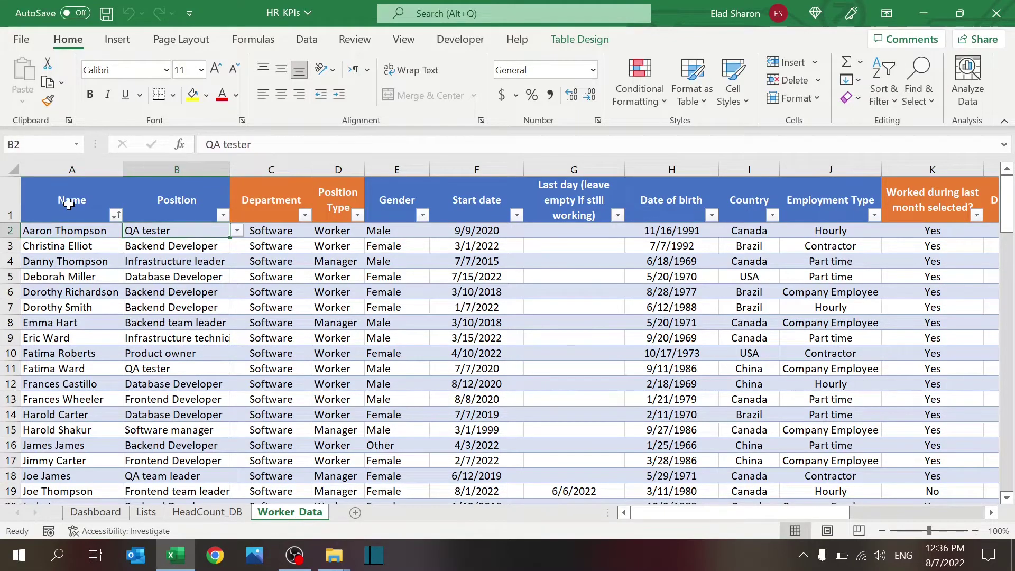
pyautogui.click(246, 231)
pyautogui.click(228, 231)
pyautogui.click(237, 231)
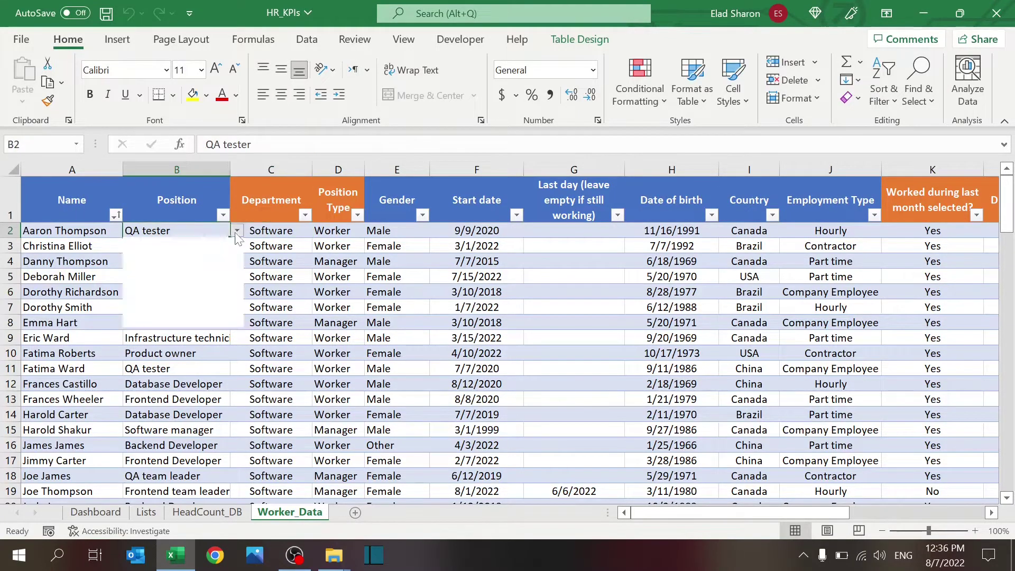
pyautogui.scroll(3, 235, 290)
pyautogui.scroll(-3, 234, 296)
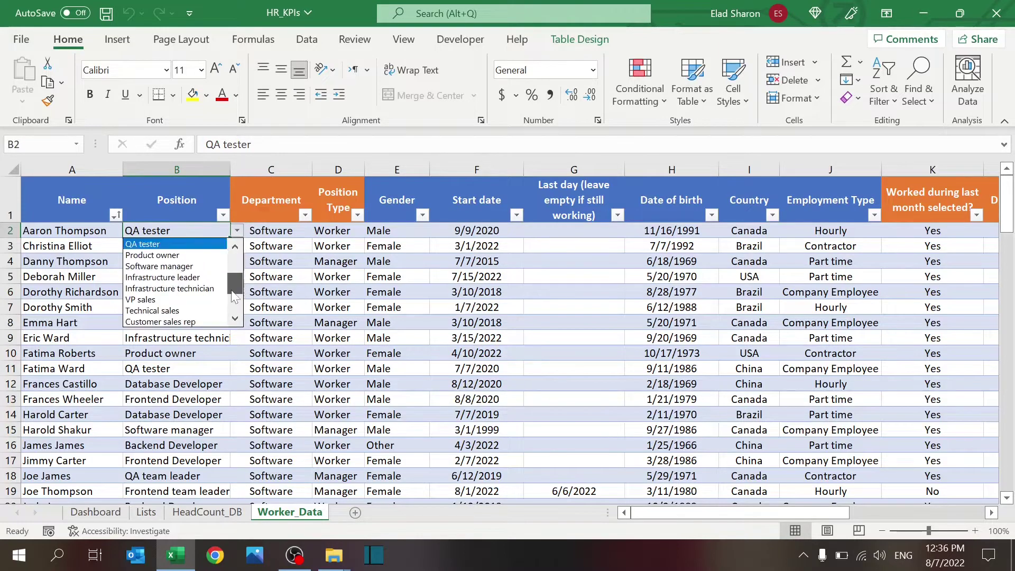
pyautogui.scroll(-3, 234, 297)
pyautogui.press('Escape')
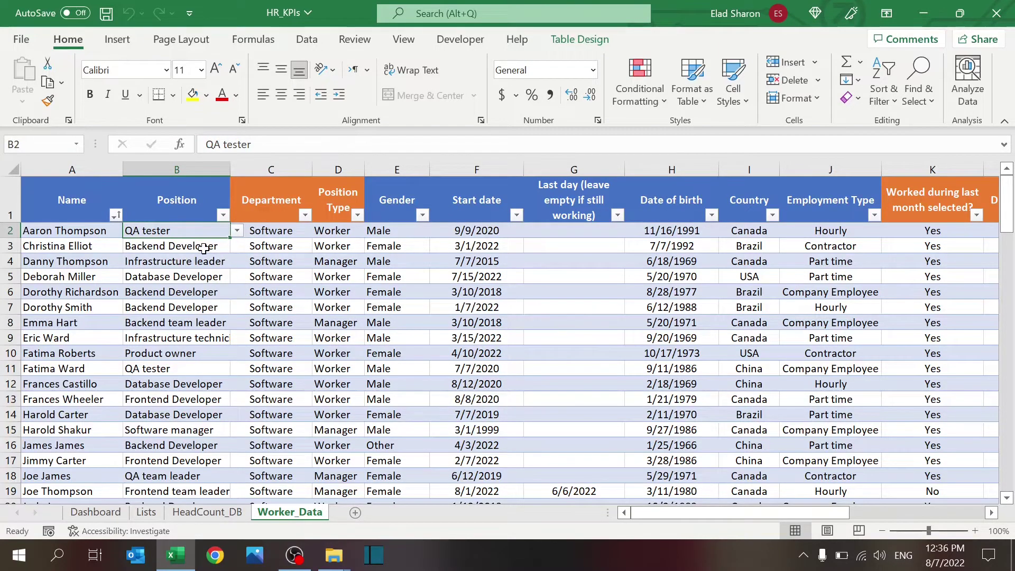
# Select the Position column from the first worker down and check the allowed type and source of its data validation
pyautogui.hotkey('ctrl', 'shift', 'Down')
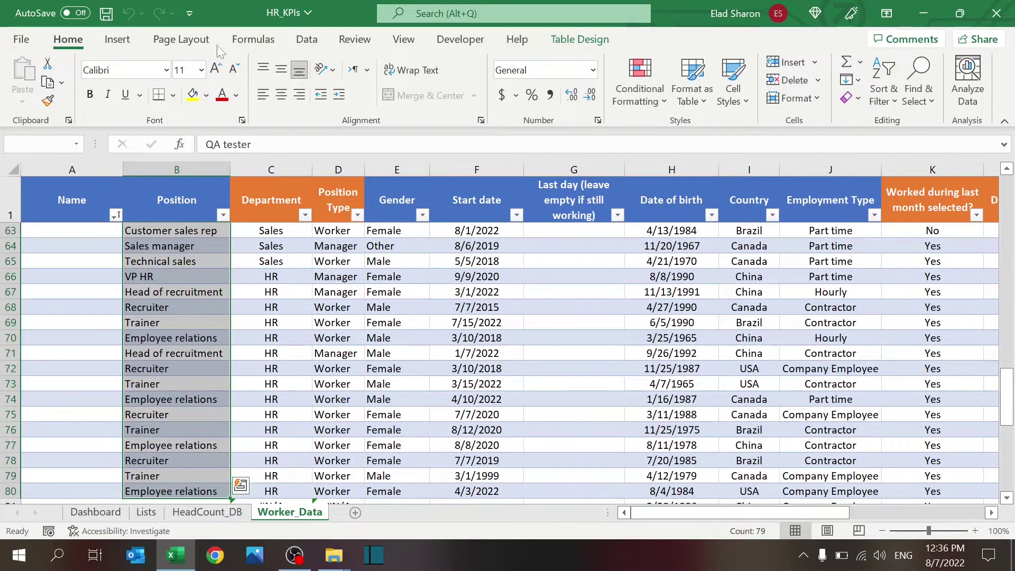
pyautogui.click(309, 40)
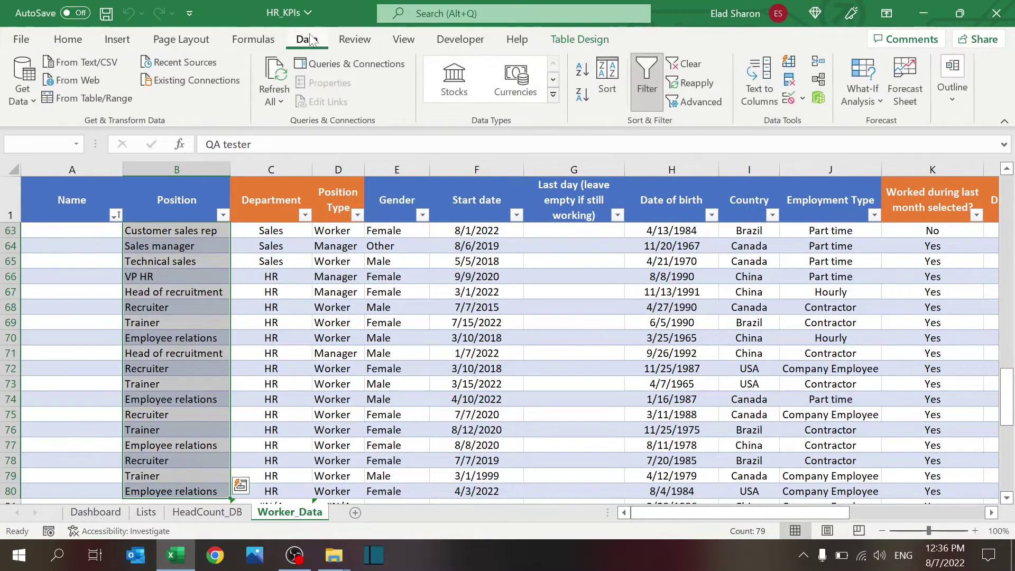
pyautogui.click(789, 99)
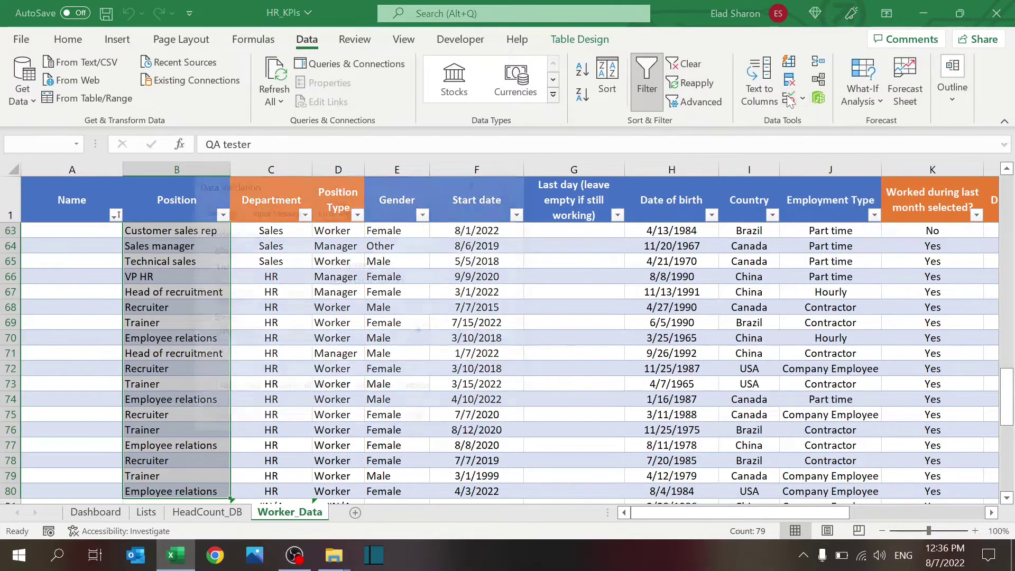
pyautogui.click(314, 267)
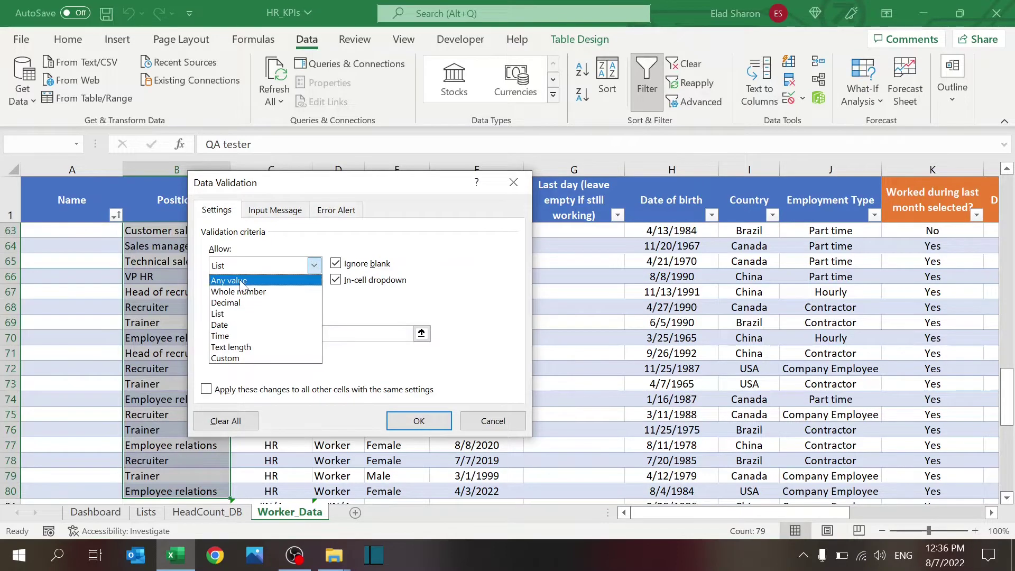
pyautogui.click(219, 313)
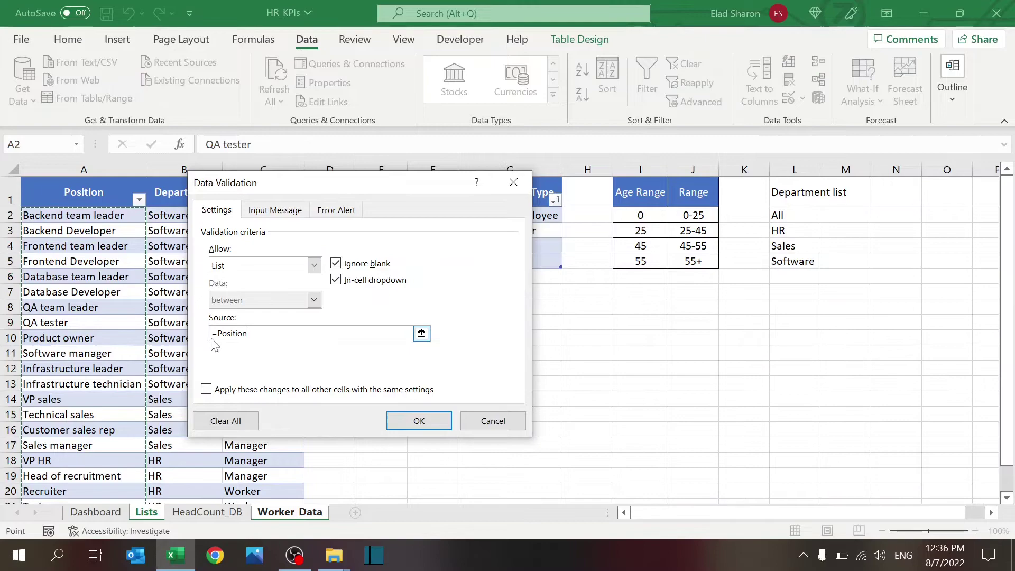
pyautogui.click(493, 420)
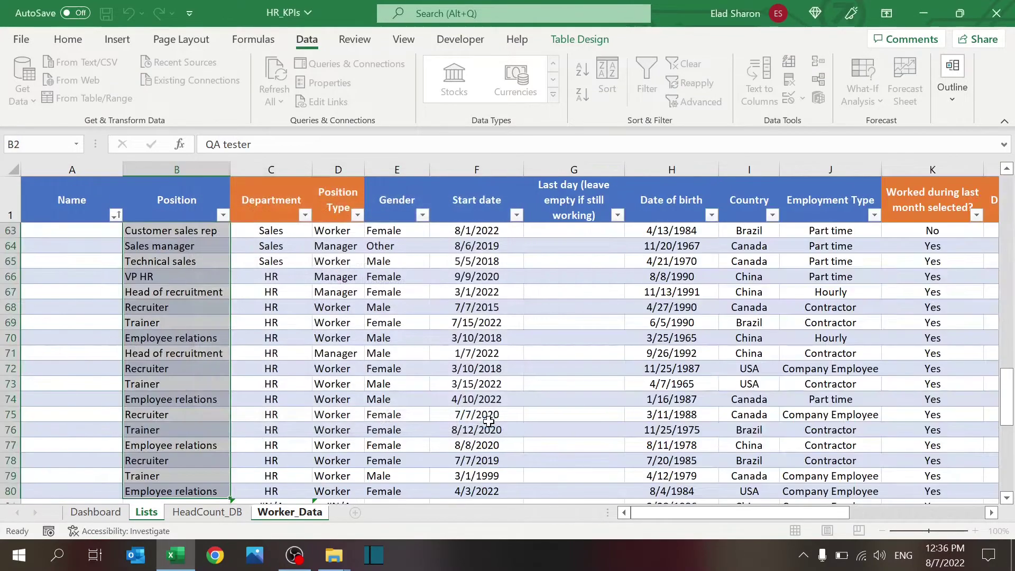
# Look through the position choices offered in B81, the first empty cell of the Position column, down to the last one
pyautogui.click(186, 213)
pyautogui.press('Down')
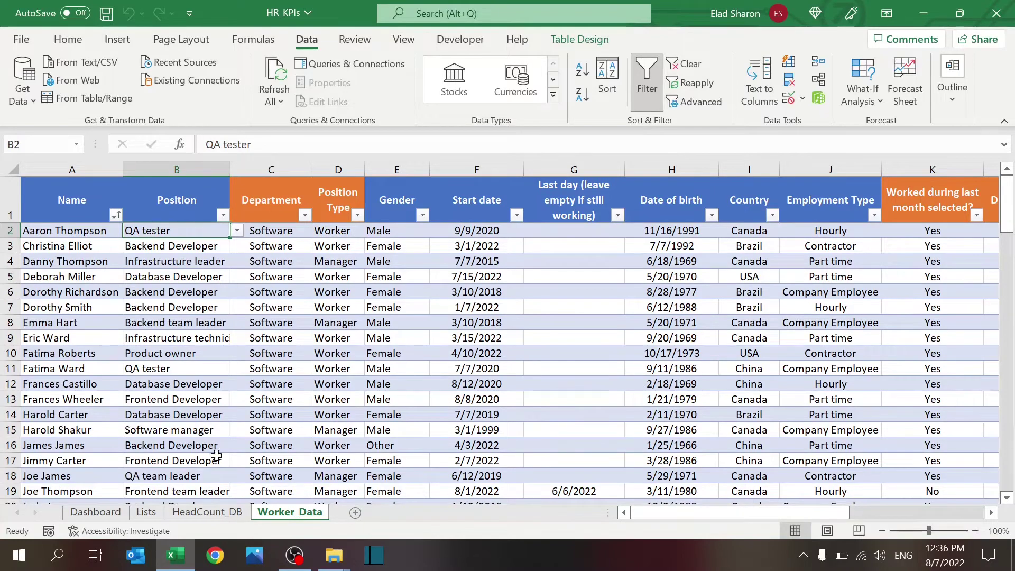
pyautogui.click(174, 445)
pyautogui.hotkey('ctrl', 'shift', 'Down')
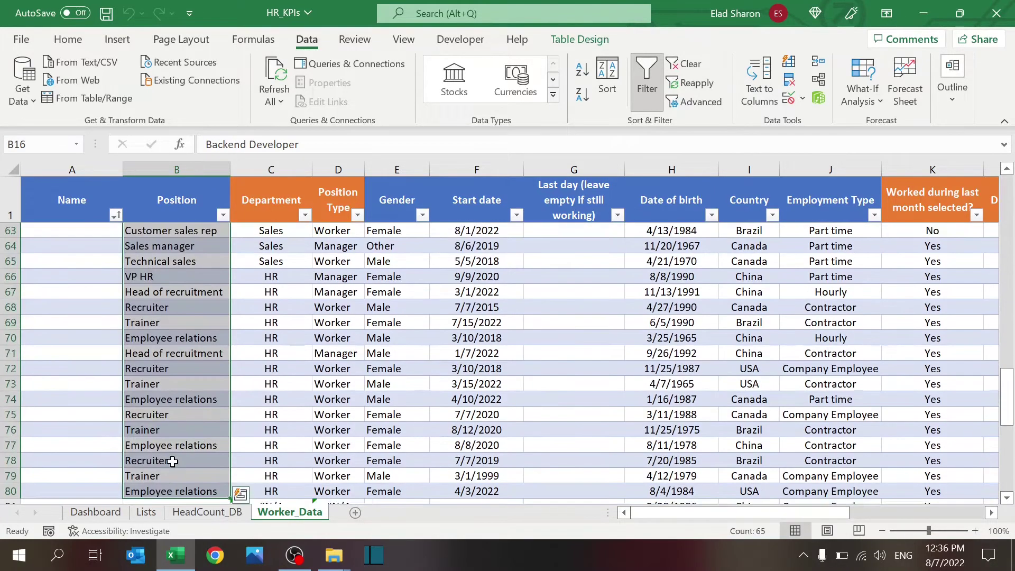
pyautogui.click(172, 460)
pyautogui.press('Down')
pyautogui.press('Down')
pyautogui.press('Down')
pyautogui.press('Down')
pyautogui.press('Down')
pyautogui.press('Down')
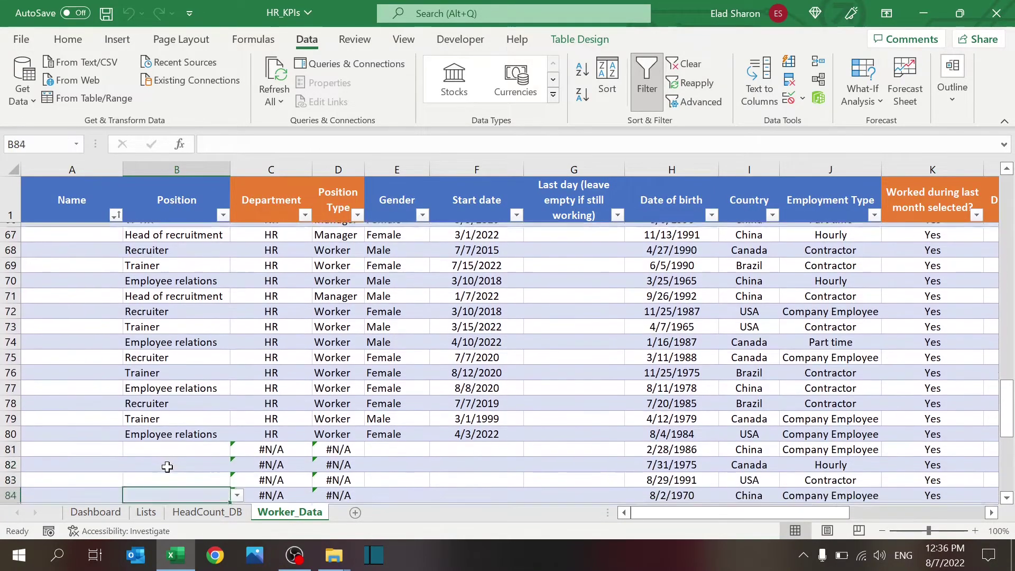
pyautogui.press('Up')
pyautogui.press('Up')
pyautogui.press('Up')
pyautogui.click(237, 429)
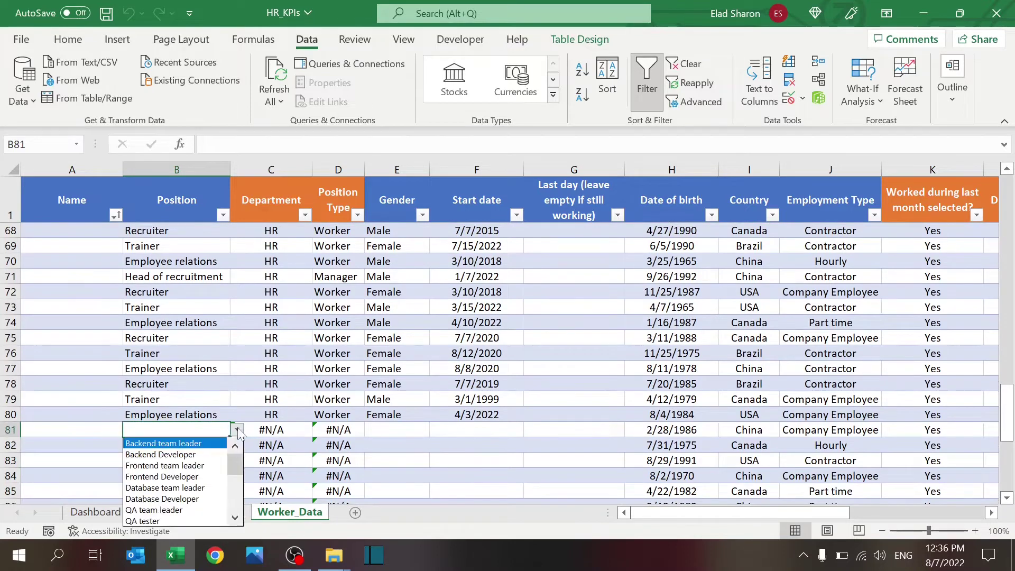
pyautogui.moveTo(232, 454); pyautogui.dragTo(233, 500)
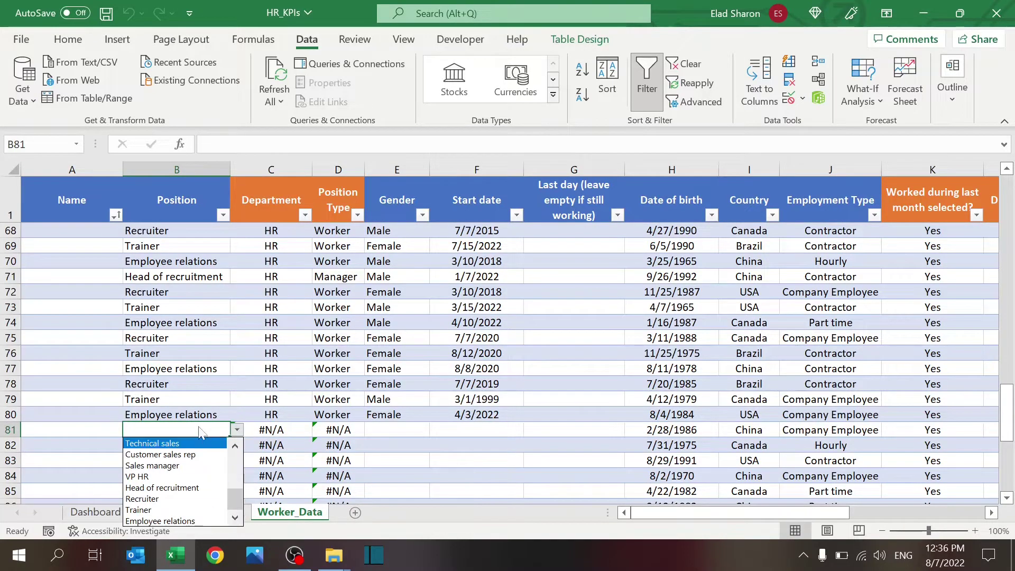
pyautogui.click(199, 431)
# On the Lists sheet, add a new position named Test directly below Employee relations in the position table
pyautogui.click(147, 512)
pyautogui.click(85, 446)
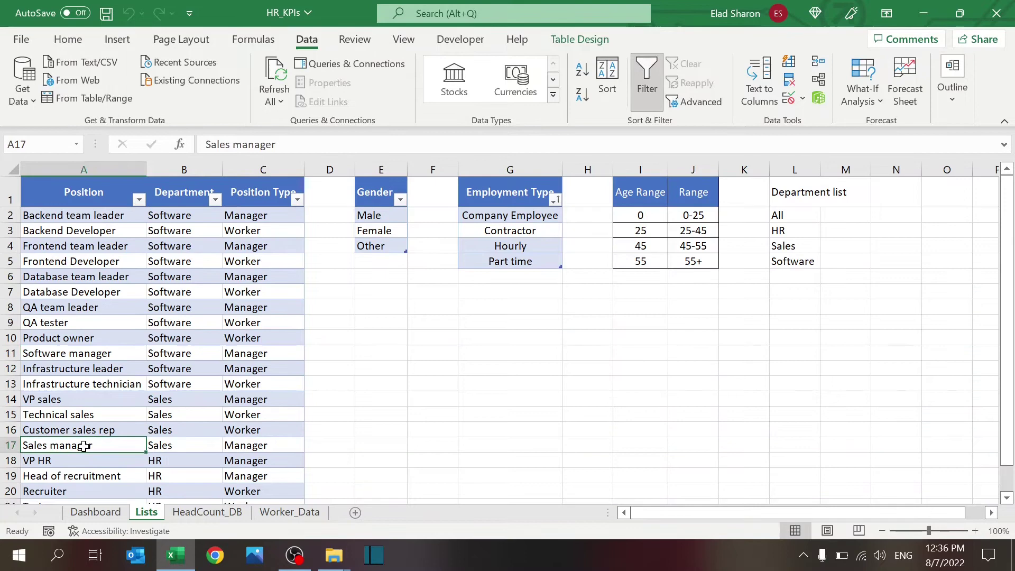
pyautogui.press('pagedown')
pyautogui.click(118, 244)
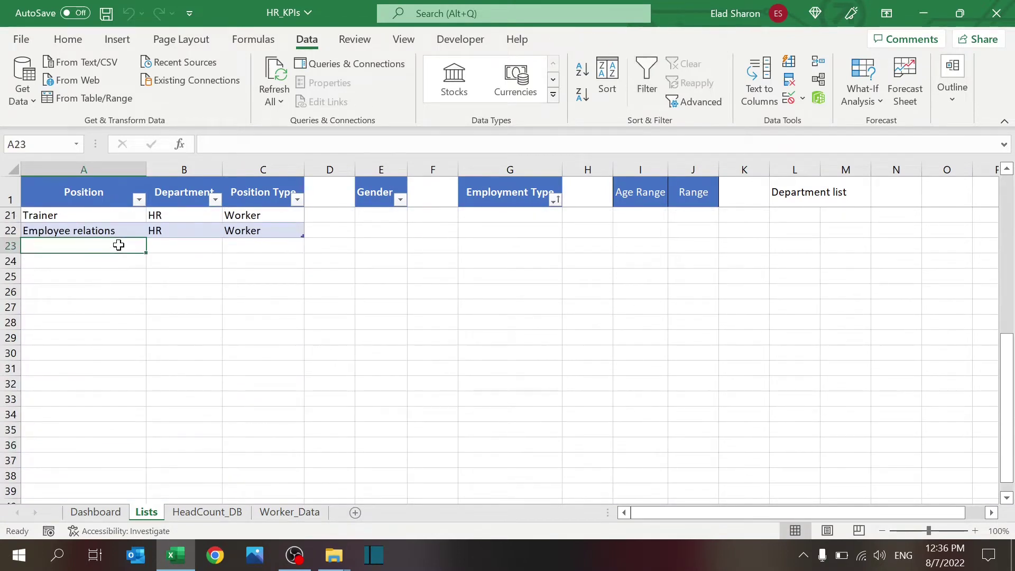
pyautogui.write('Test')
pyautogui.press('Return')
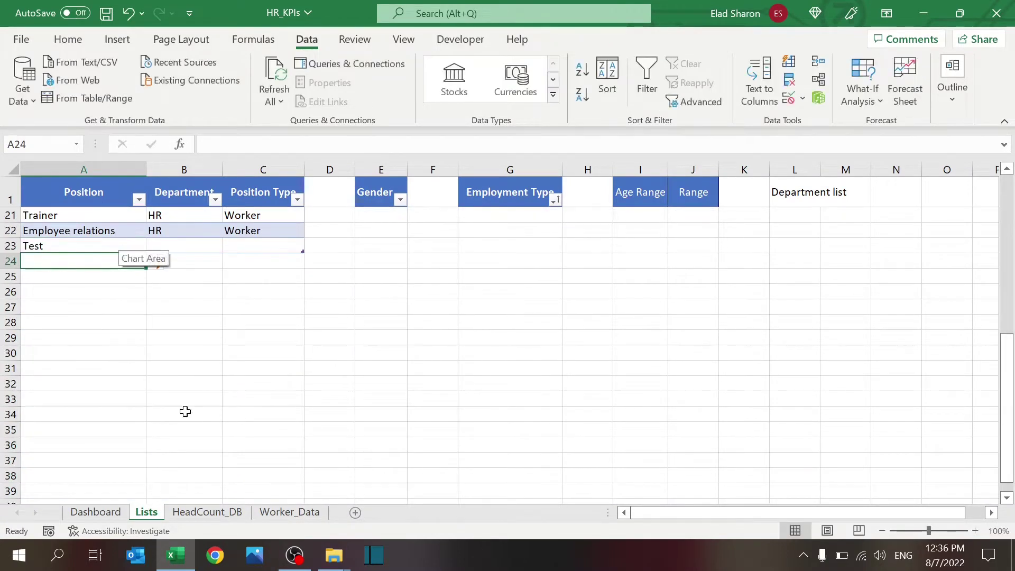
# Check on the Worker_Data sheet whether the position choices for cell B81 include Test
pyautogui.click(289, 512)
pyautogui.click(236, 431)
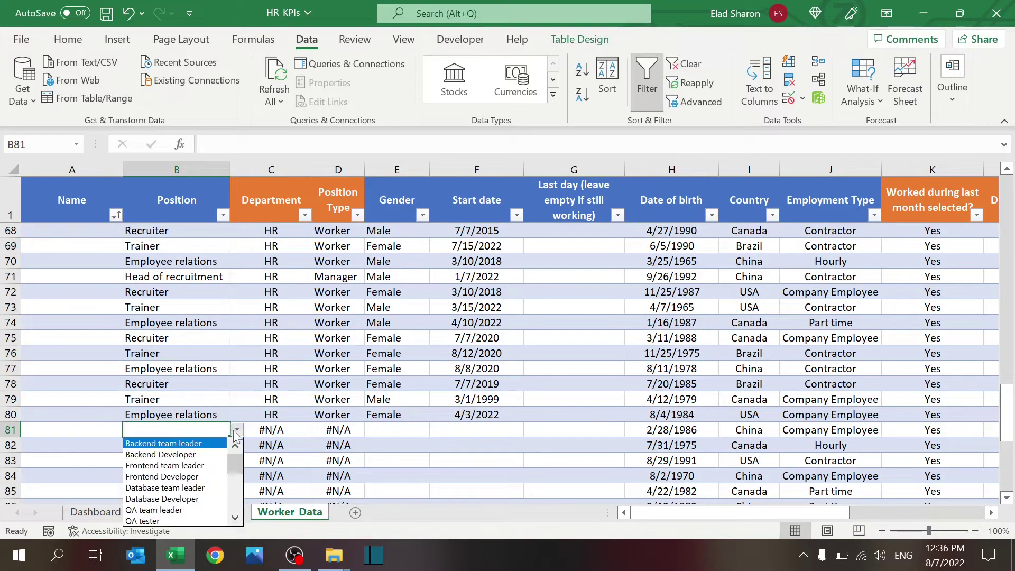
pyautogui.moveTo(235, 452); pyautogui.dragTo(235, 502)
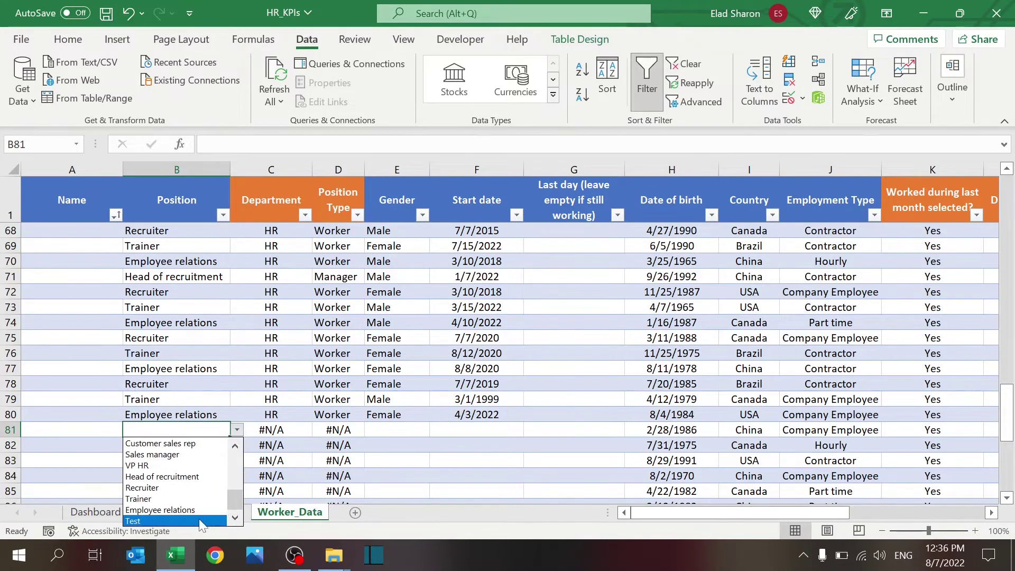
pyautogui.click(154, 516)
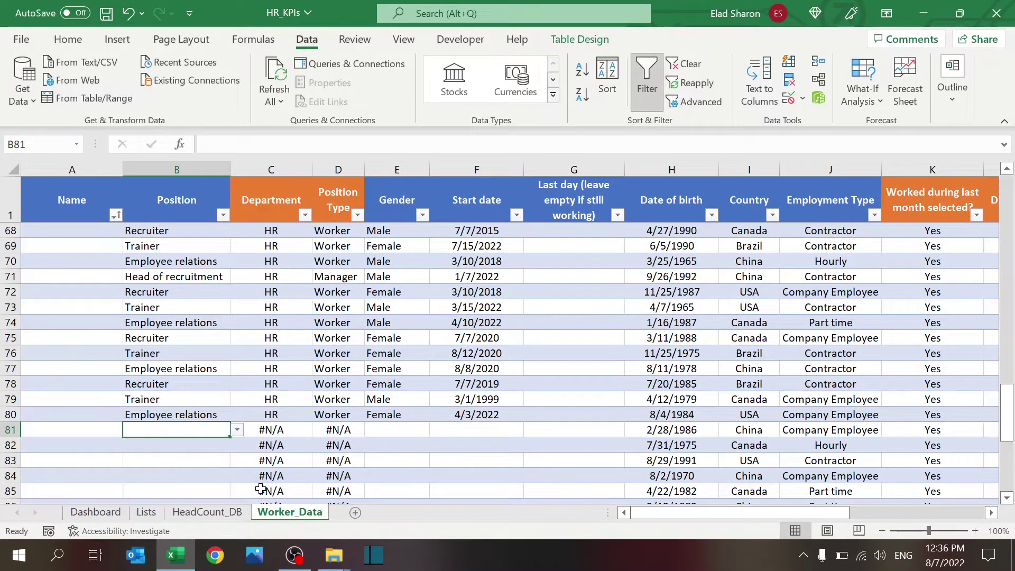
# Delete the Test row from the position table on the Lists sheet
pyautogui.click(154, 516)
pyautogui.click(90, 245)
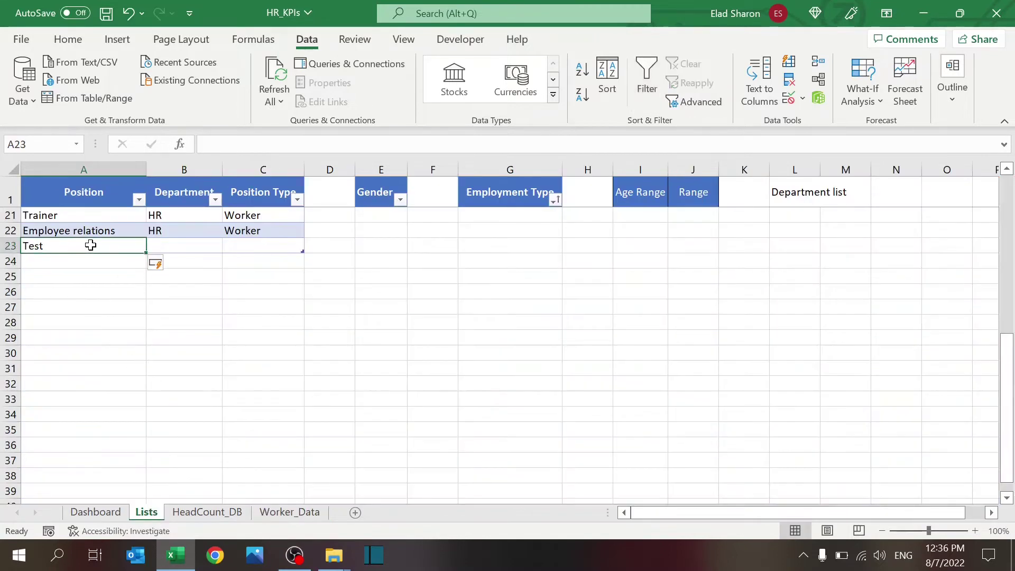
pyautogui.rightClick(91, 246)
pyautogui.moveTo(141, 267)
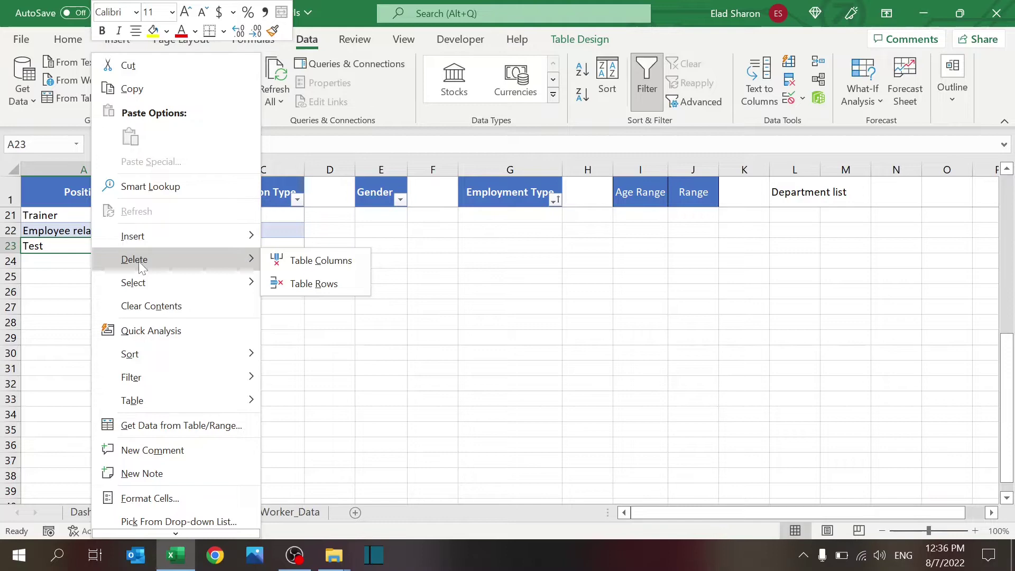
pyautogui.click(298, 286)
pyautogui.click(297, 288)
pyautogui.click(334, 202)
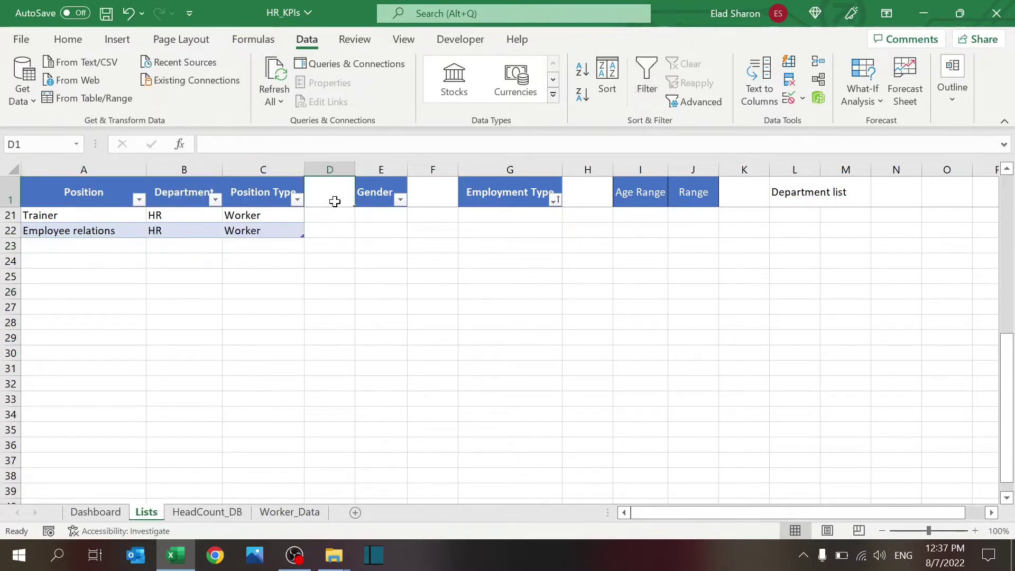
# Examine the Department and Position Type lookup formulas in C2 and D2 of Worker_Data and their source columns on the Lists sheet
pyautogui.press('Down')
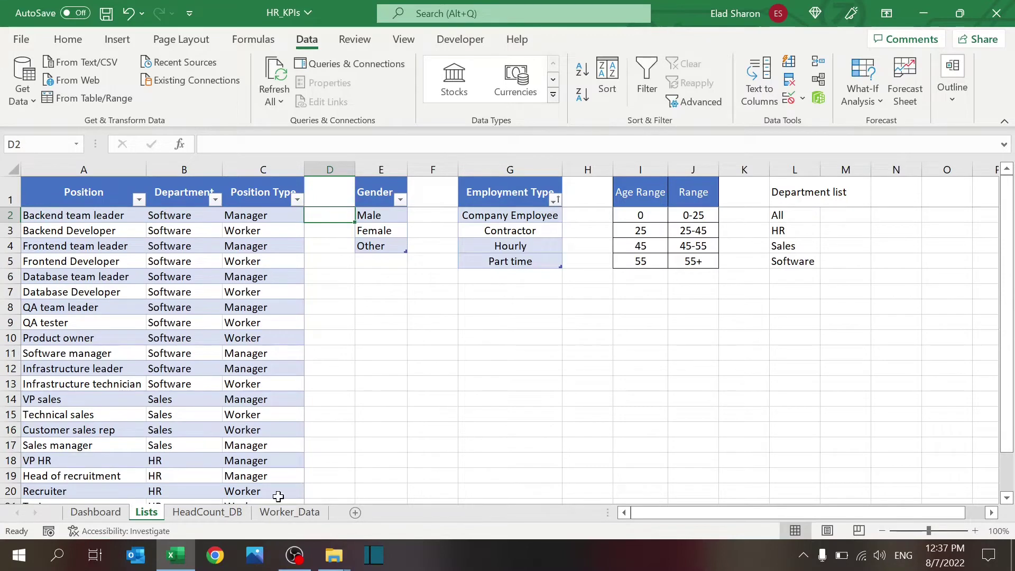
pyautogui.click(290, 512)
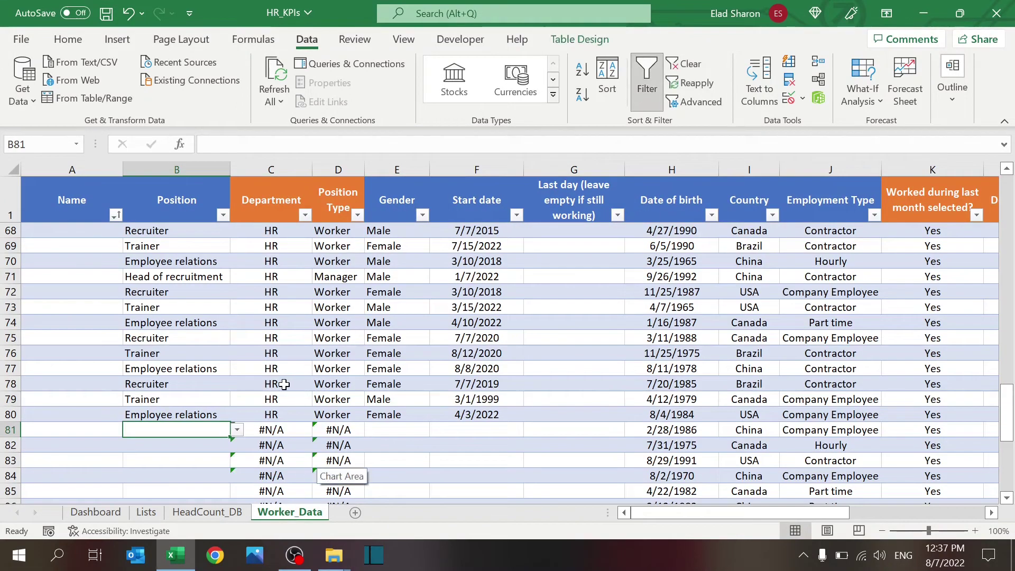
pyautogui.click(198, 229)
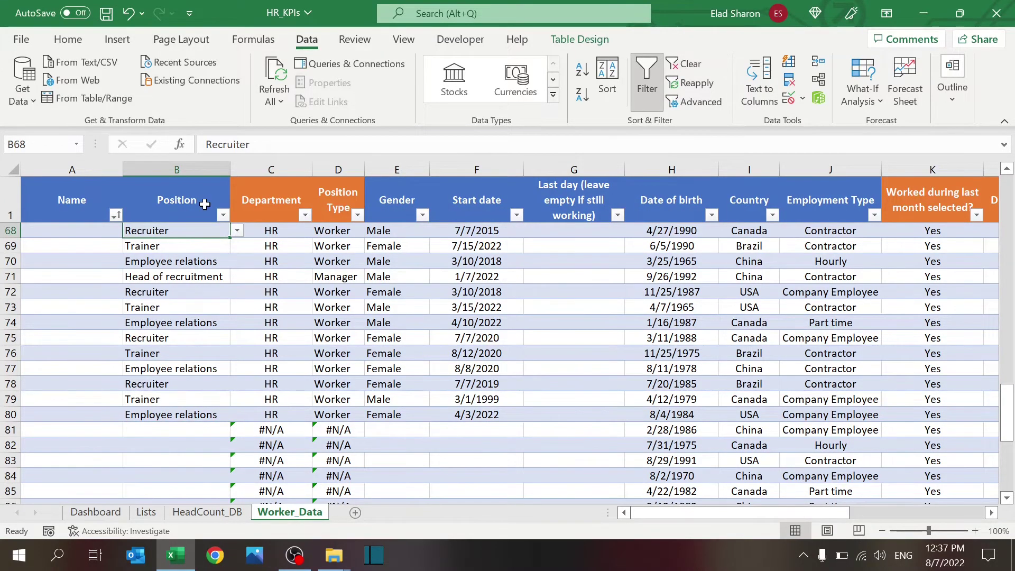
pyautogui.click(204, 204)
pyautogui.press('Down')
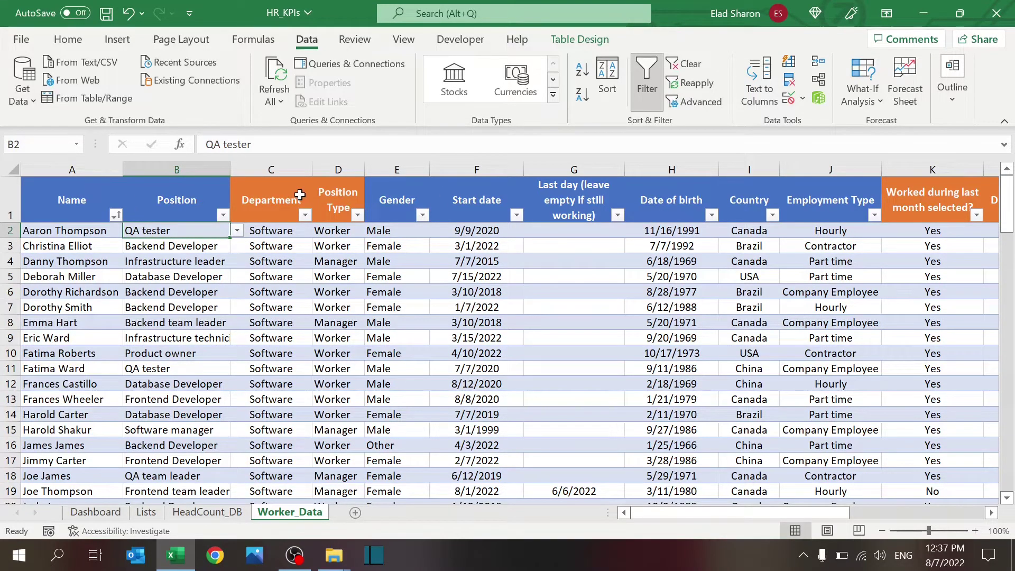
pyautogui.click(285, 229)
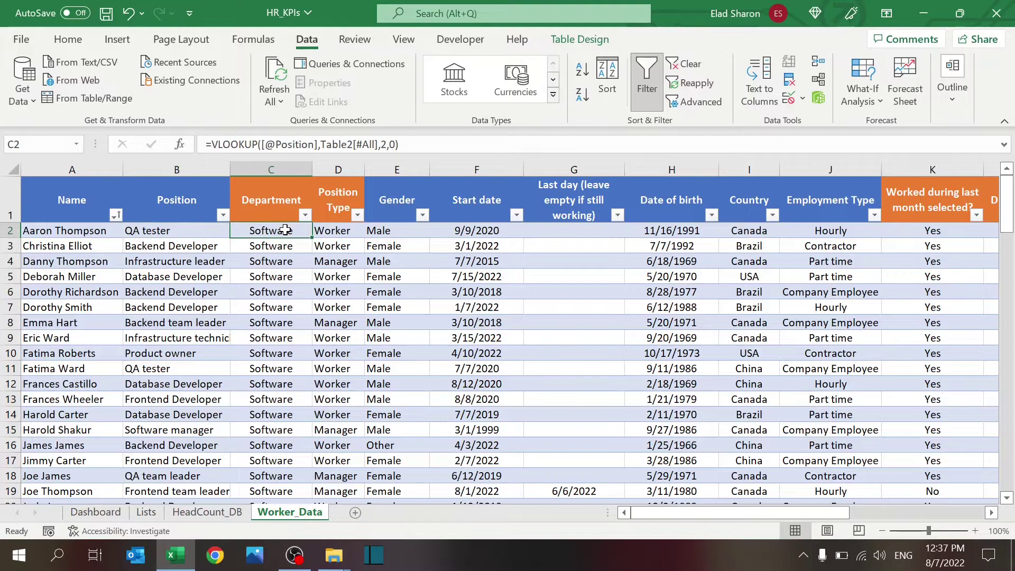
pyautogui.click(337, 232)
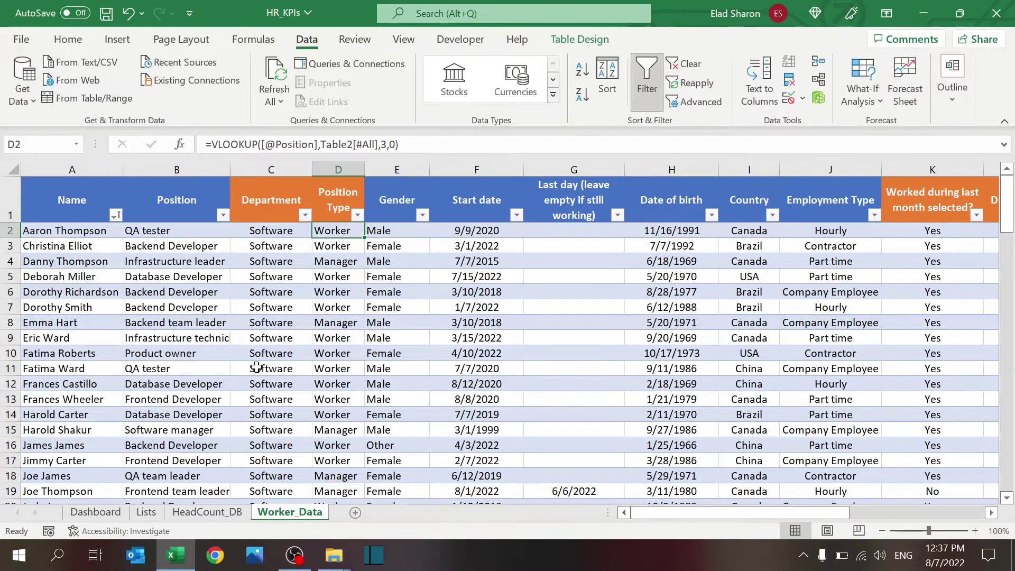
pyautogui.click(148, 515)
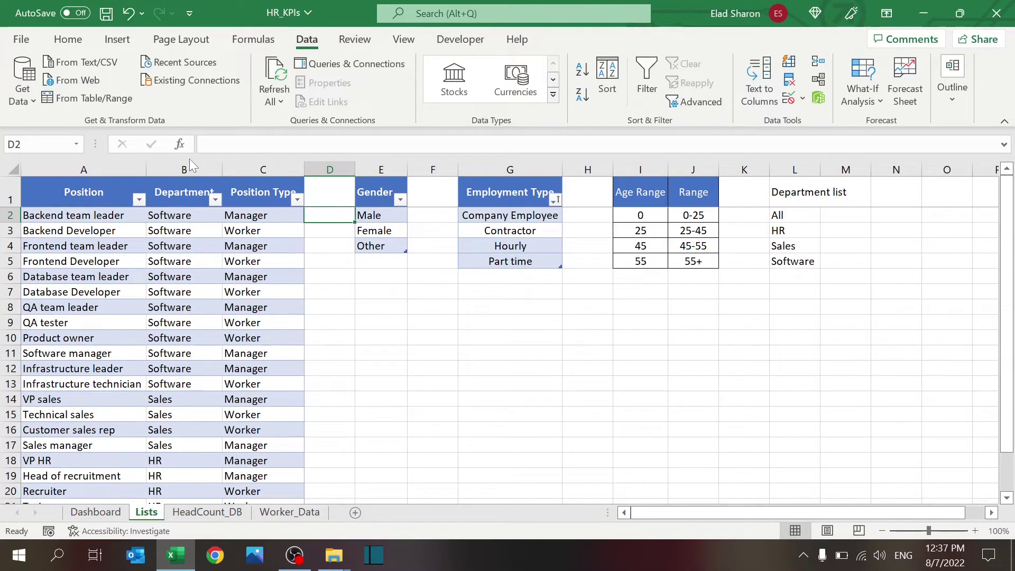
pyautogui.moveTo(182, 170); pyautogui.dragTo(265, 184)
pyautogui.click(345, 322)
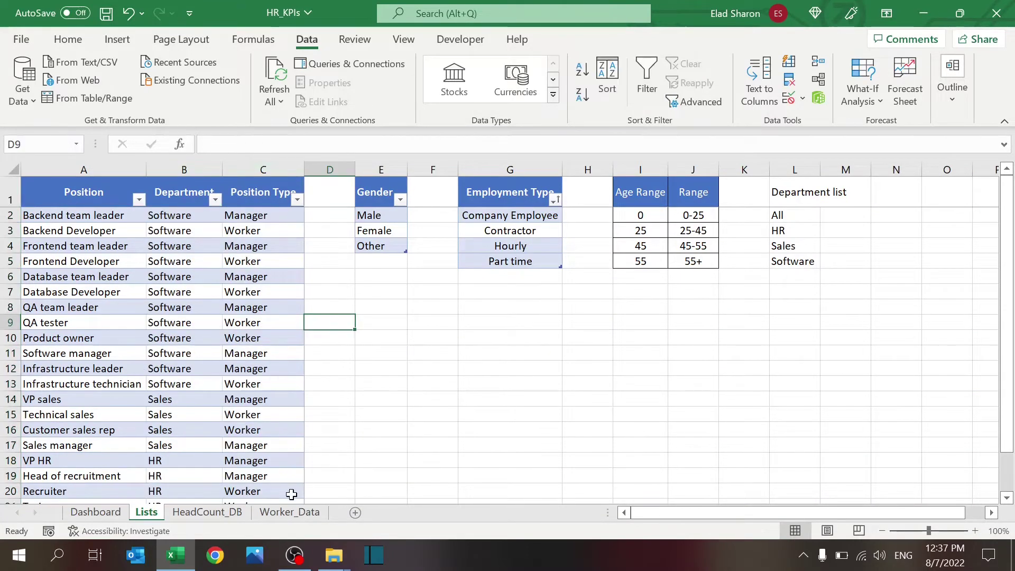
# Check the gender choices offered in cell E2 of the Worker_Data sheet
pyautogui.click(290, 512)
pyautogui.click(416, 230)
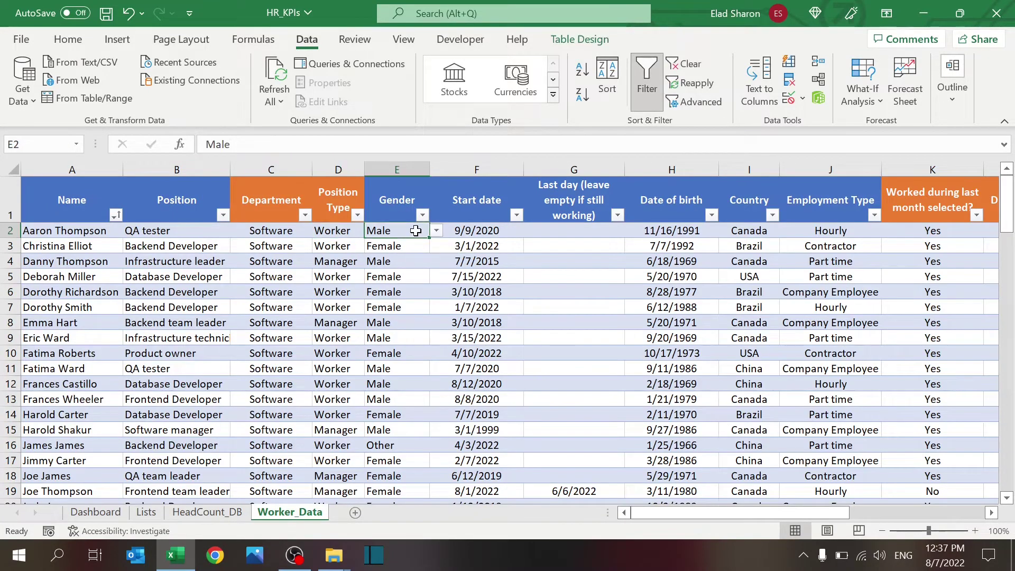
pyautogui.click(437, 231)
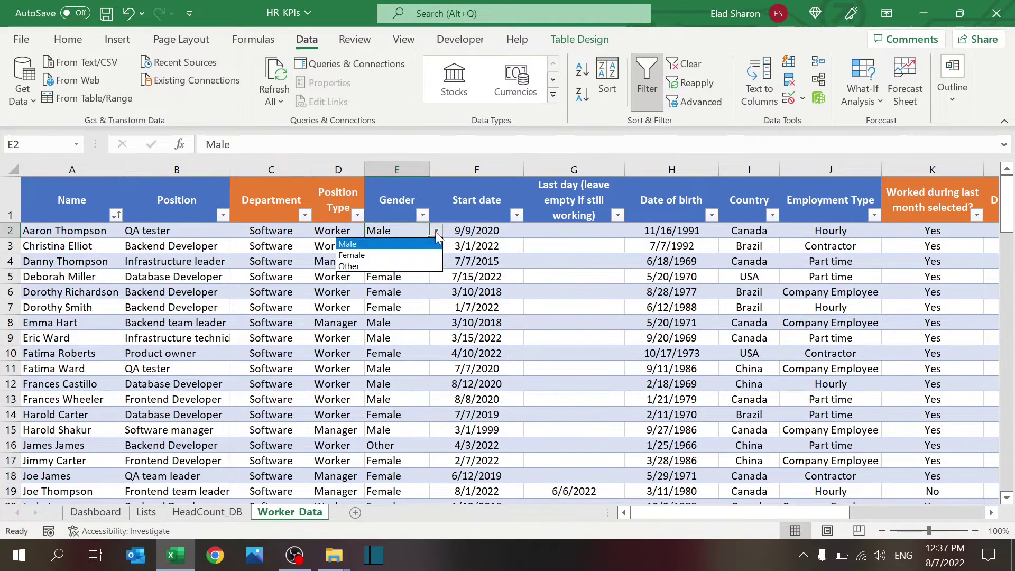
pyautogui.click(436, 235)
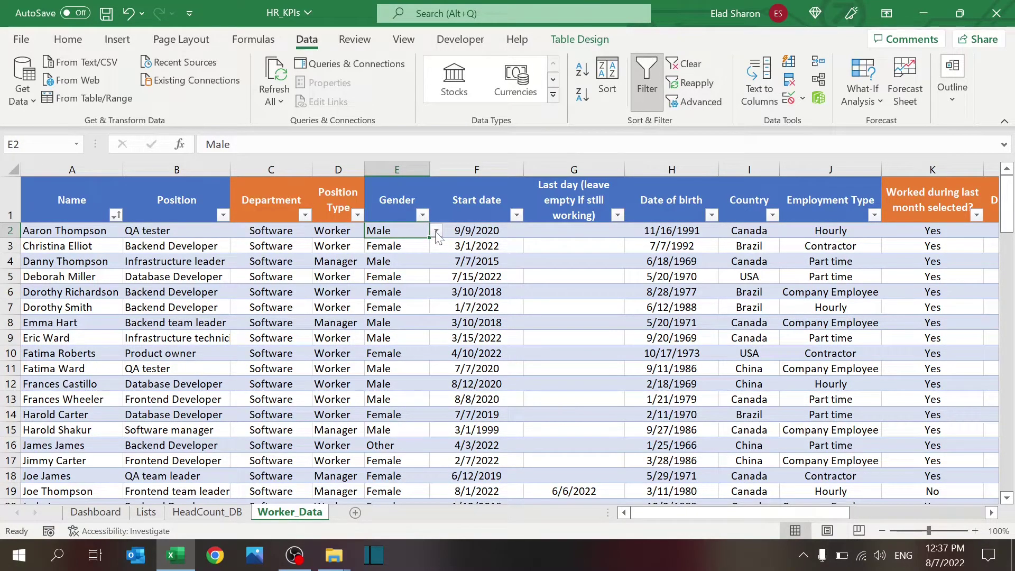
# Review the manually entered Worker_Data columns from Start date through Last day and Date of birth to Employment Type
pyautogui.click(497, 228)
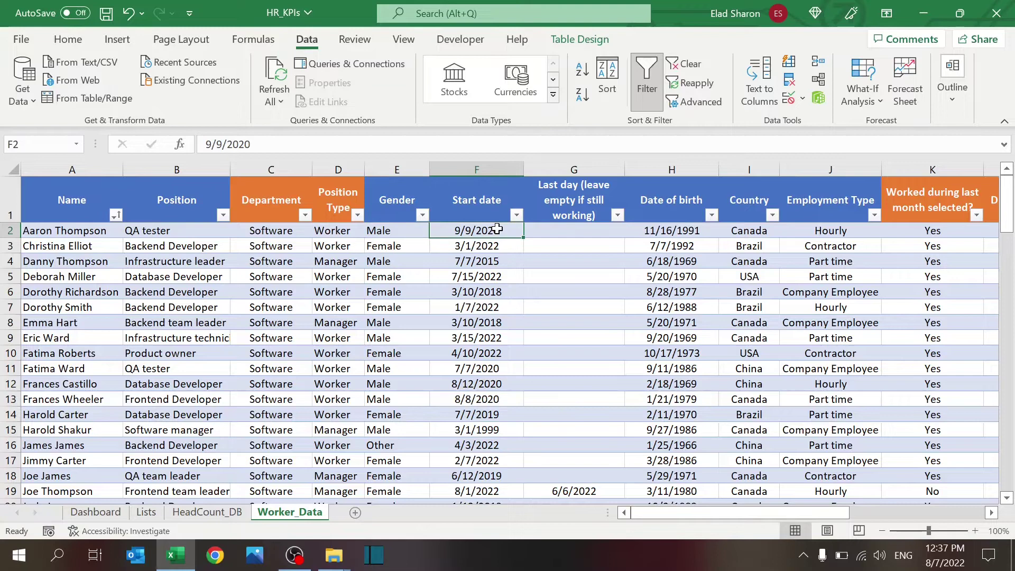
pyautogui.click(579, 232)
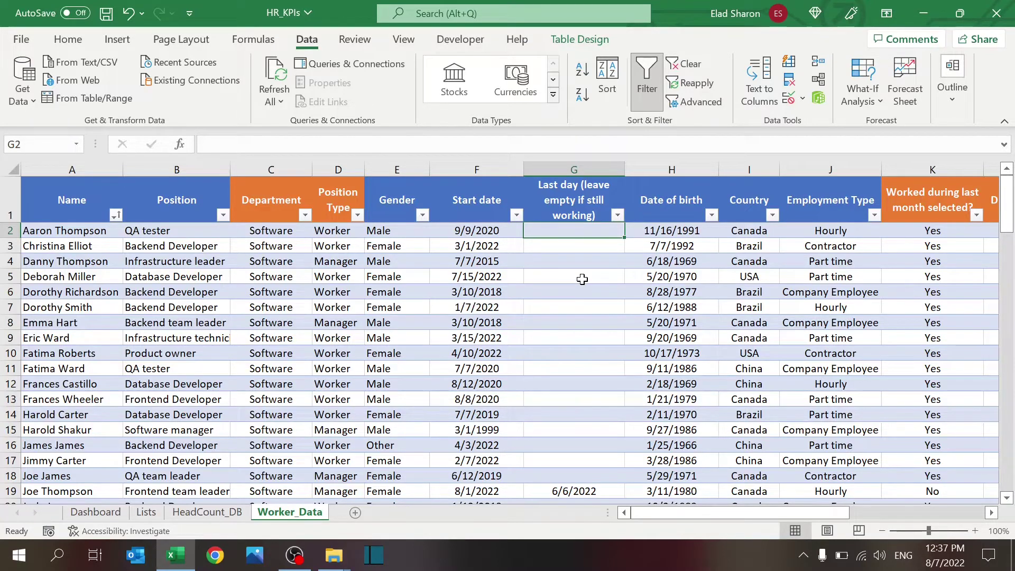
pyautogui.press('Up')
pyautogui.press('Right')
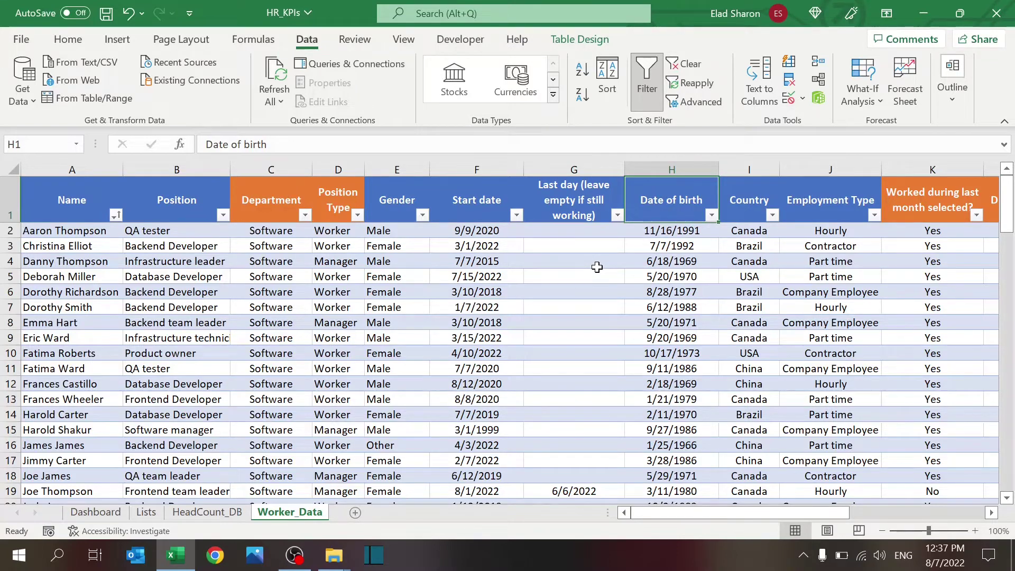
pyautogui.click(743, 199)
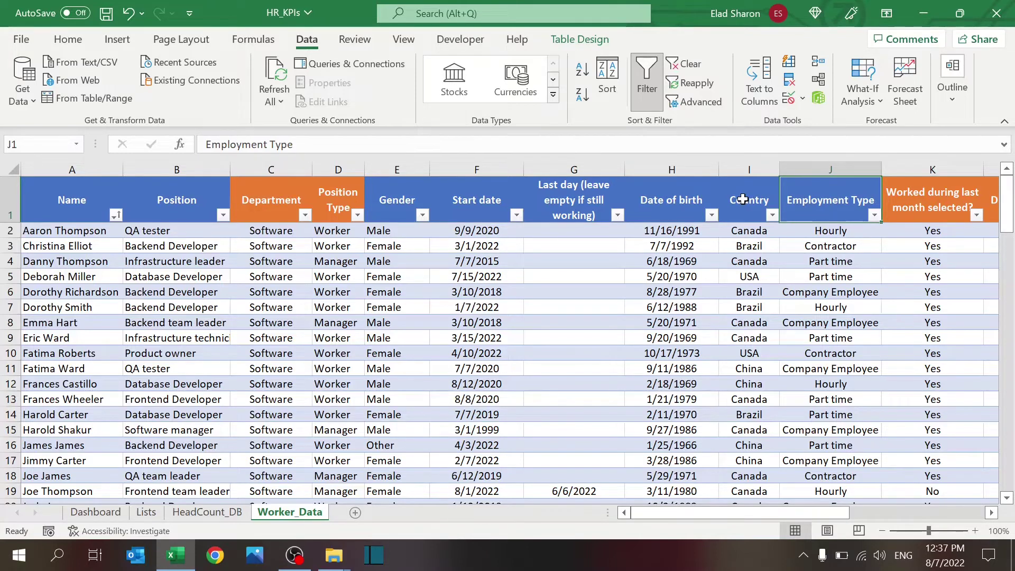
# Look across the calculated Worker_Data columns from Worked during last month selected? to Hired Month
pyautogui.press('Right')
pyautogui.press('Right')
pyautogui.press('Right')
pyautogui.press('Right')
pyautogui.press('Right')
pyautogui.press('Right')
pyautogui.press('Right')
pyautogui.press('Right')
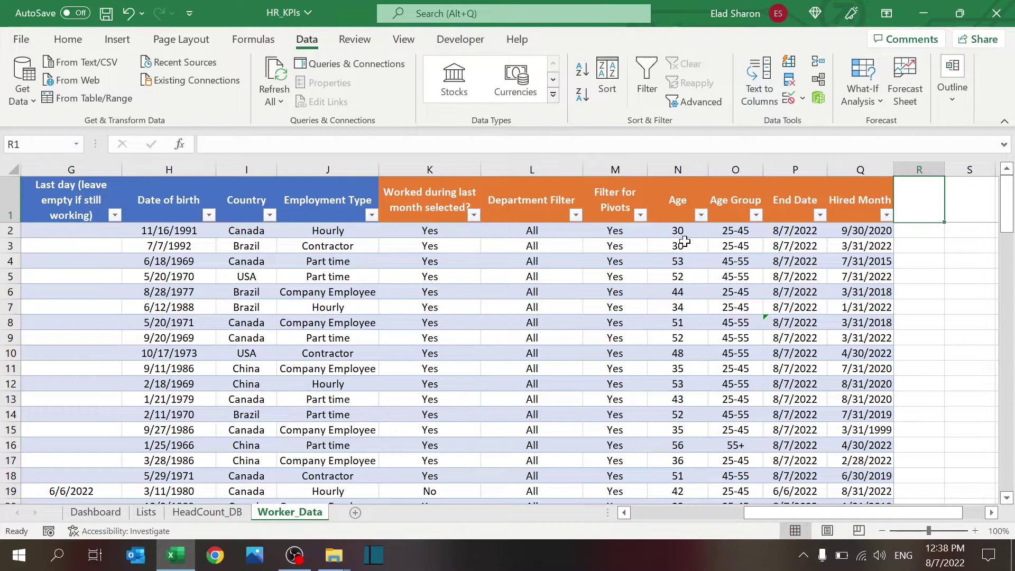
# Examine the Worked during last month selected? formula in K2 and the Dashboard date selector it refers to
pyautogui.click(444, 228)
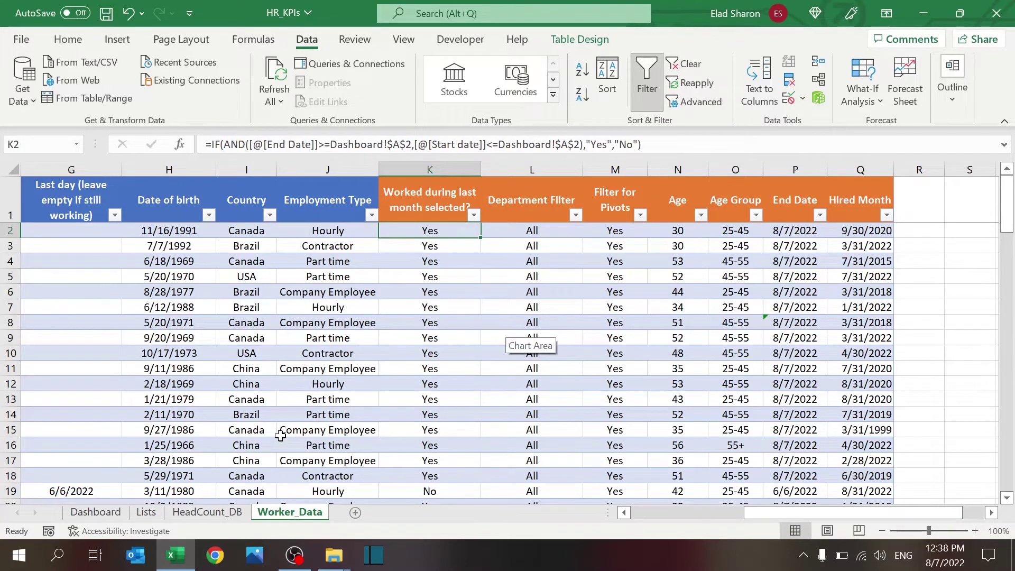
pyautogui.click(112, 512)
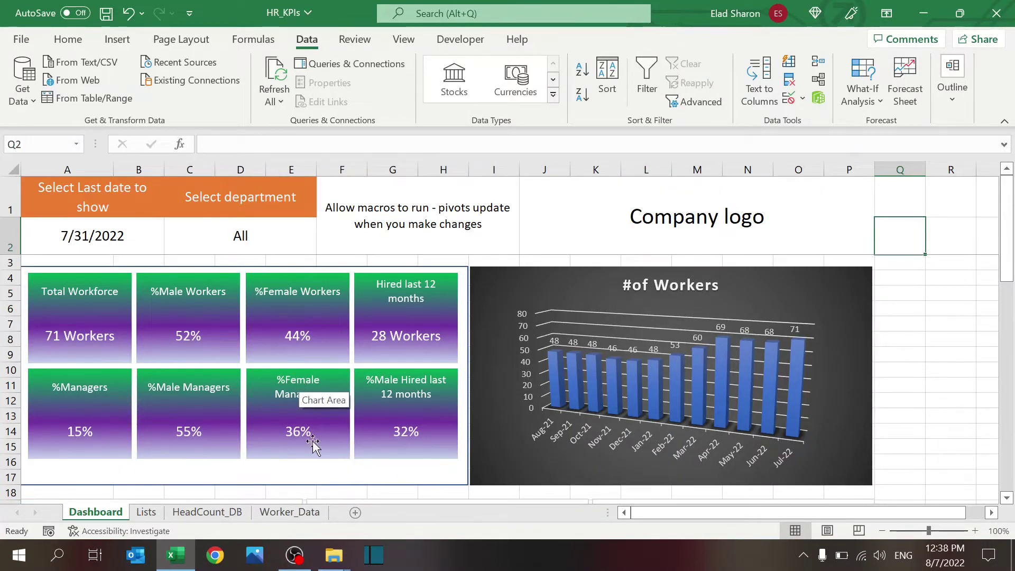
pyautogui.click(278, 514)
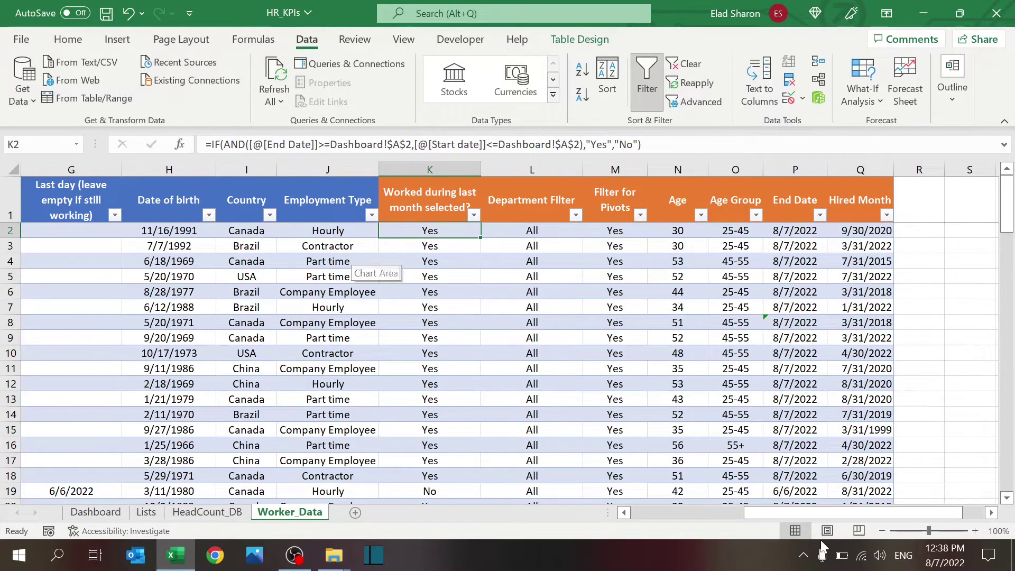
# Trace the End Date formula in P2 to the Last day column, then revisit the formula in K2 that uses it
pyautogui.moveTo(813, 512); pyautogui.dragTo(837, 515)
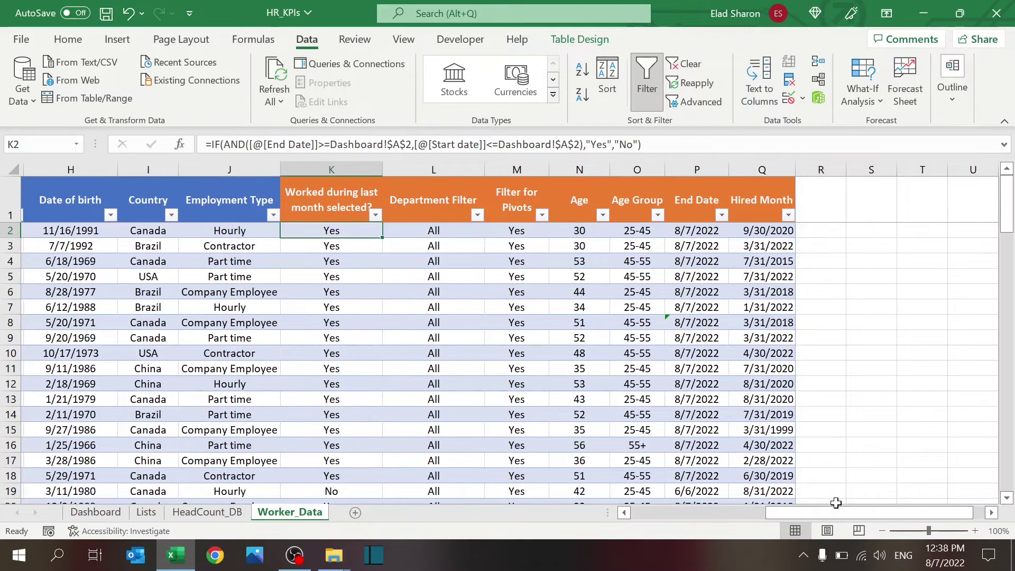
pyautogui.click(687, 228)
pyautogui.press('F2')
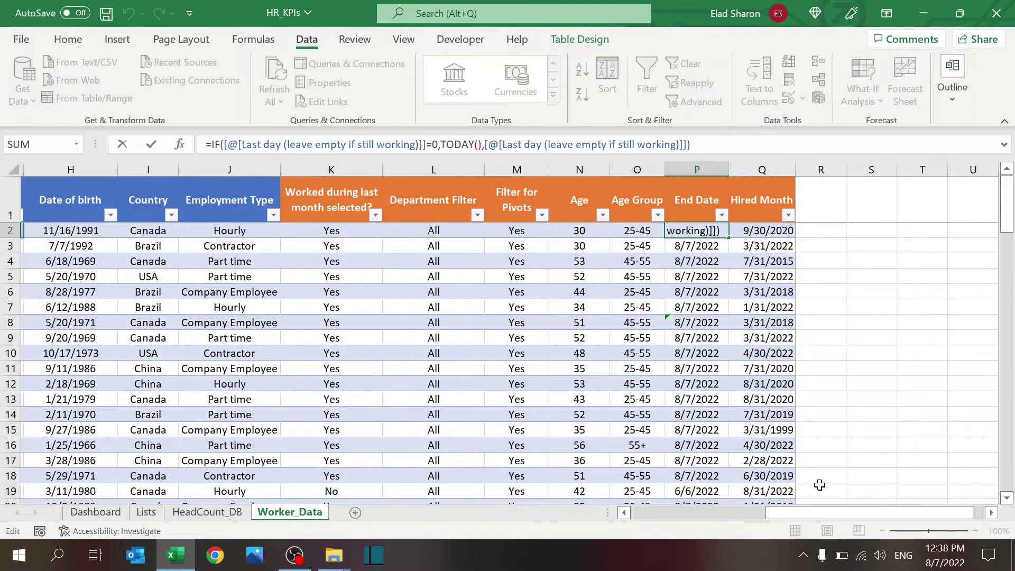
pyautogui.moveTo(805, 509); pyautogui.dragTo(710, 509)
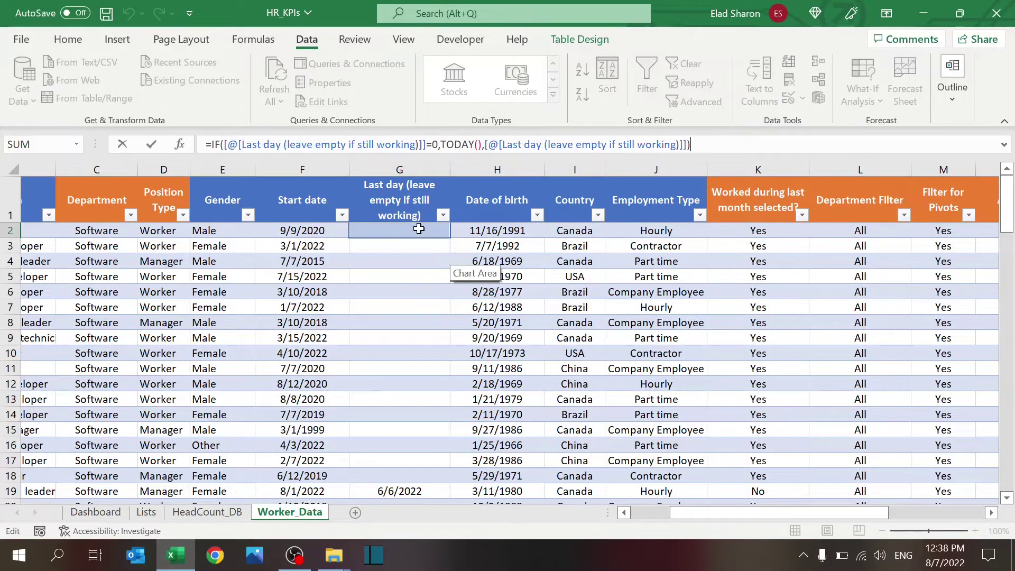
pyautogui.hotkey('ctrl', 'Return')
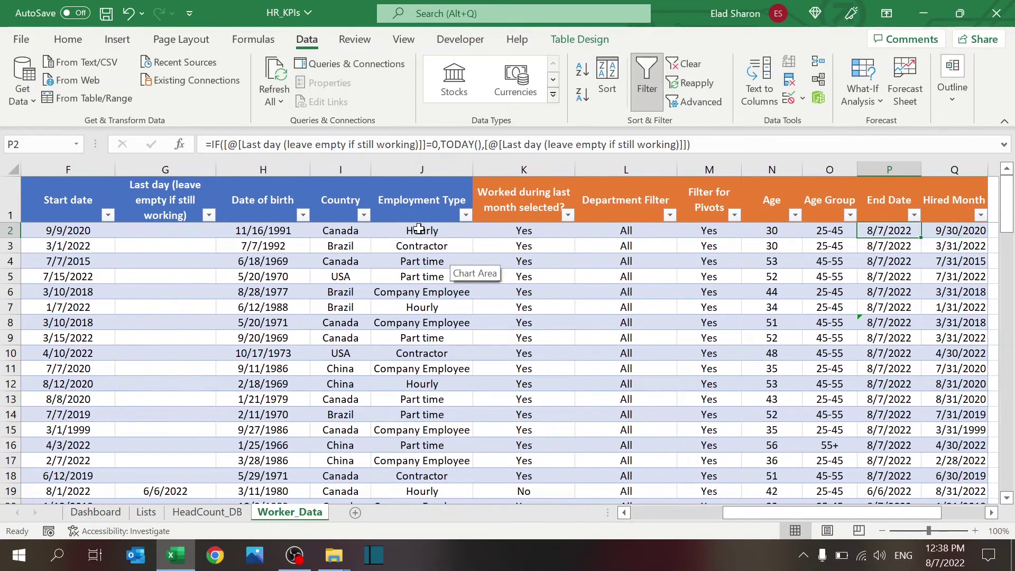
pyautogui.click(521, 226)
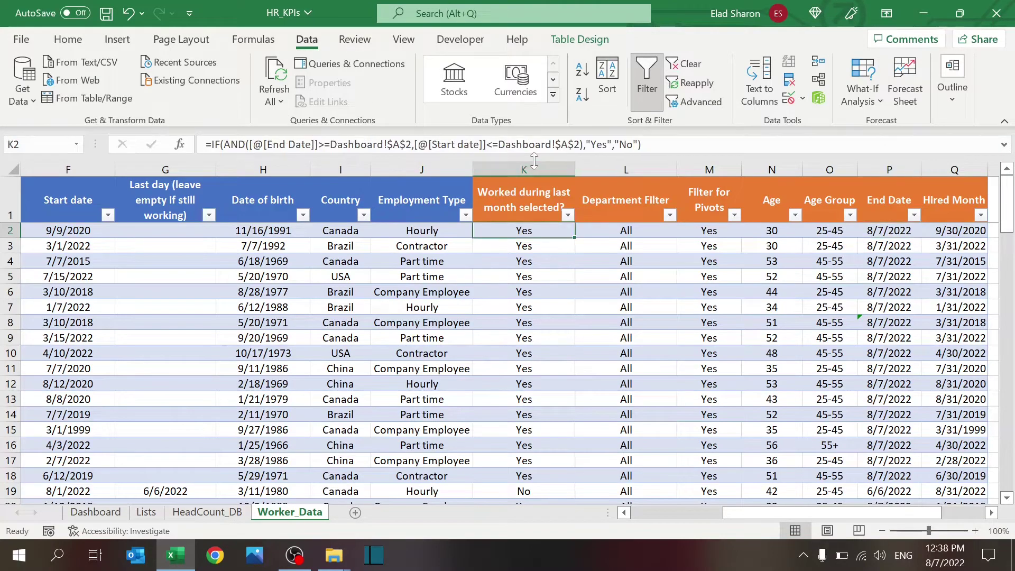
# Examine the Department Filter formula in L2 of Worker_Data and the Dashboard department selector it refers to, leaving the formula as it is
pyautogui.click(601, 230)
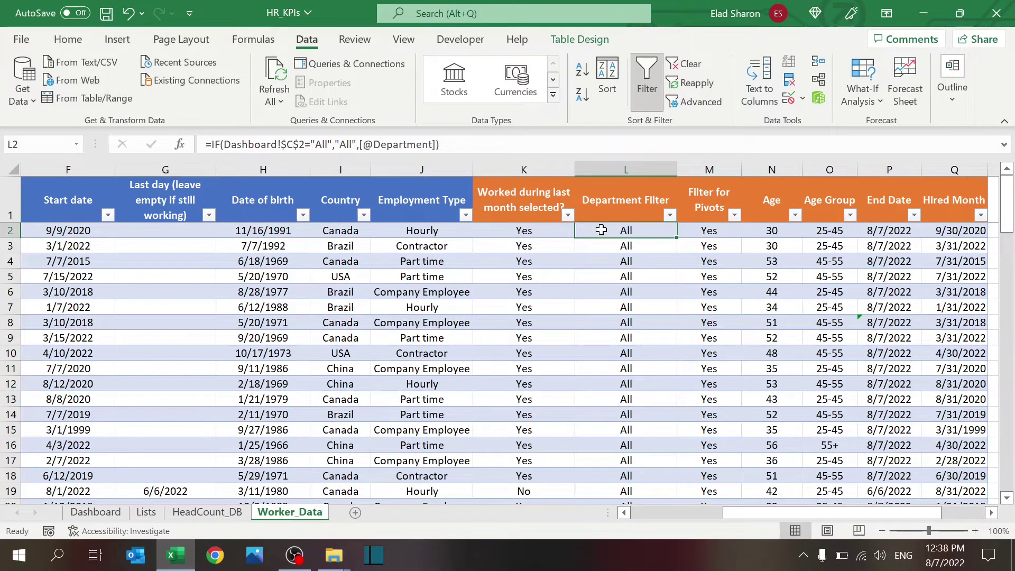
pyautogui.press('F2')
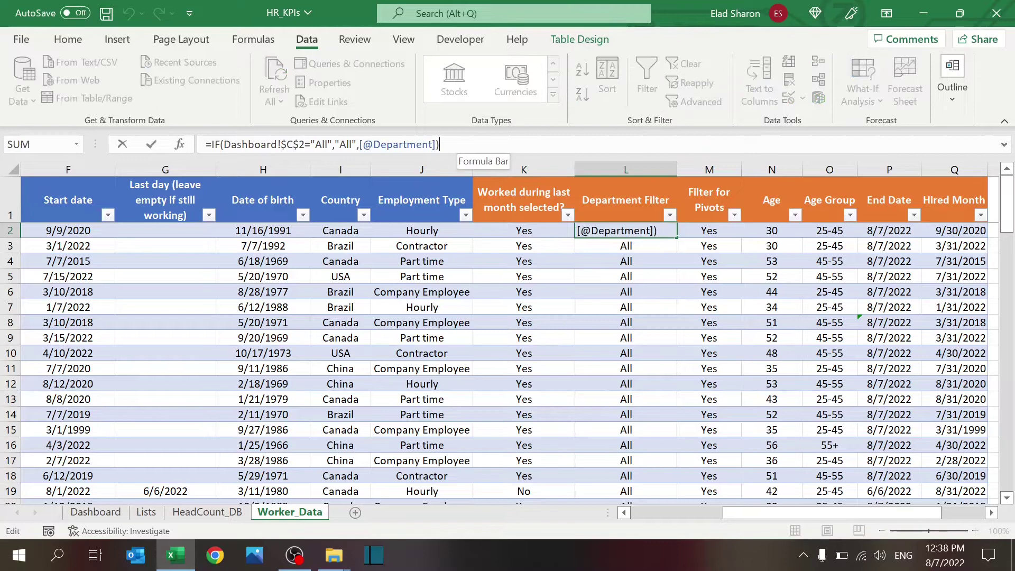
pyautogui.press('Escape')
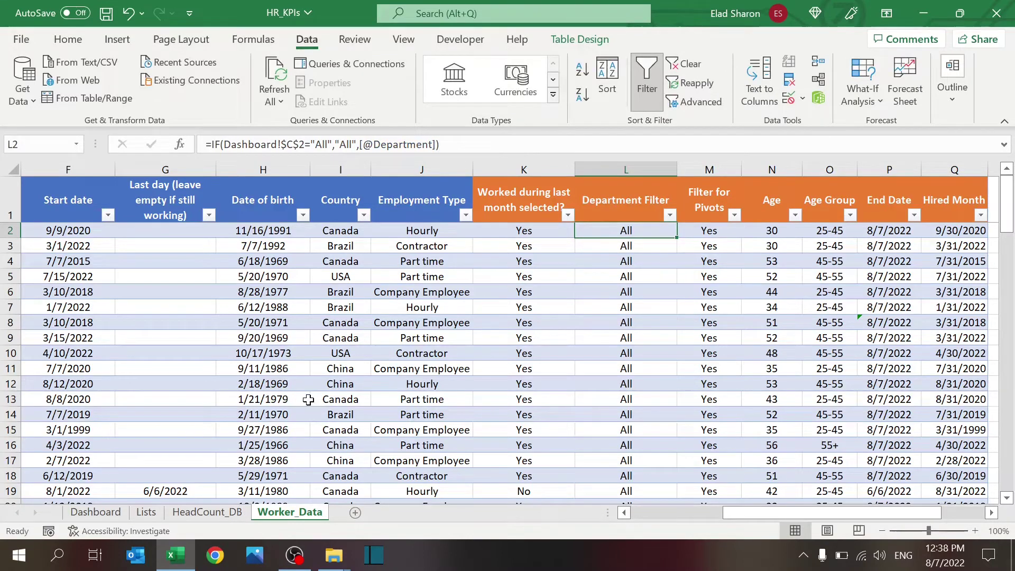
pyautogui.click(144, 516)
pyautogui.click(102, 518)
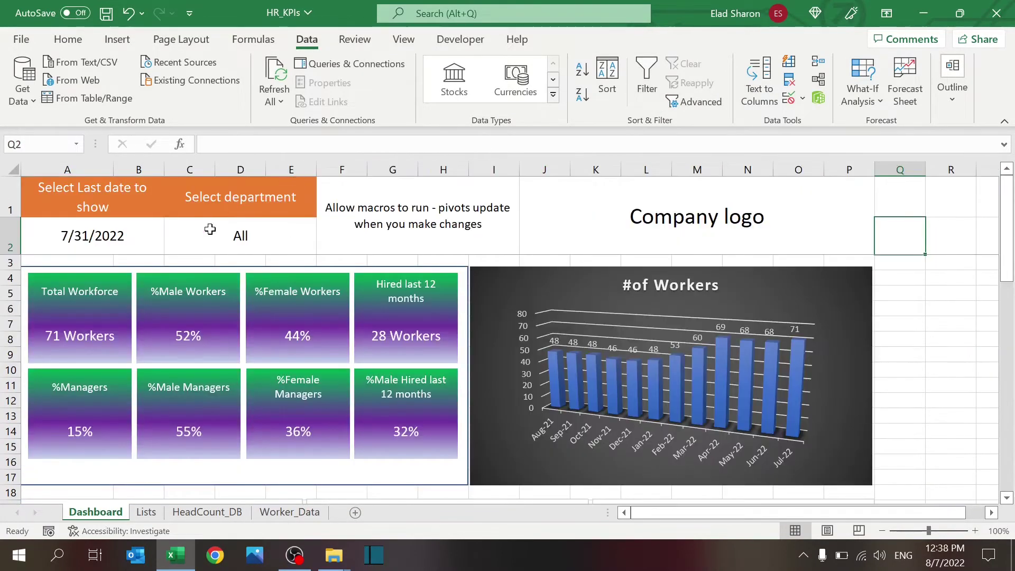
pyautogui.click(227, 232)
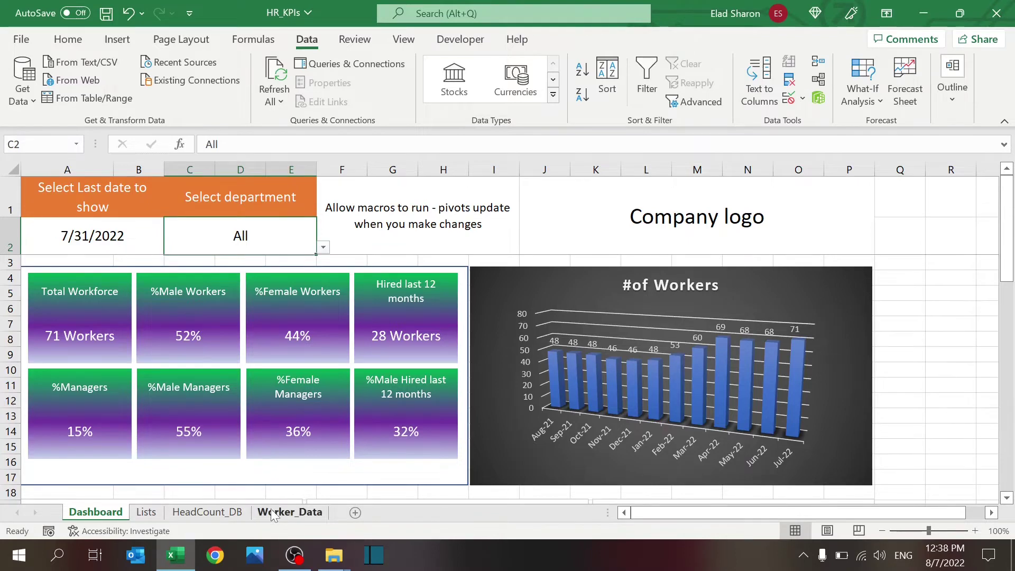
pyautogui.click(225, 513)
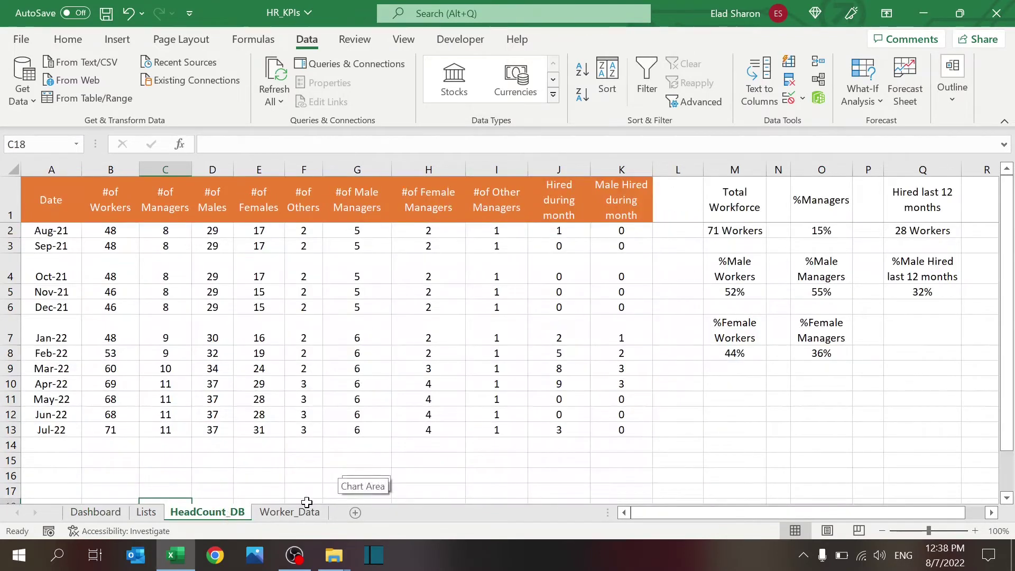
pyautogui.click(286, 512)
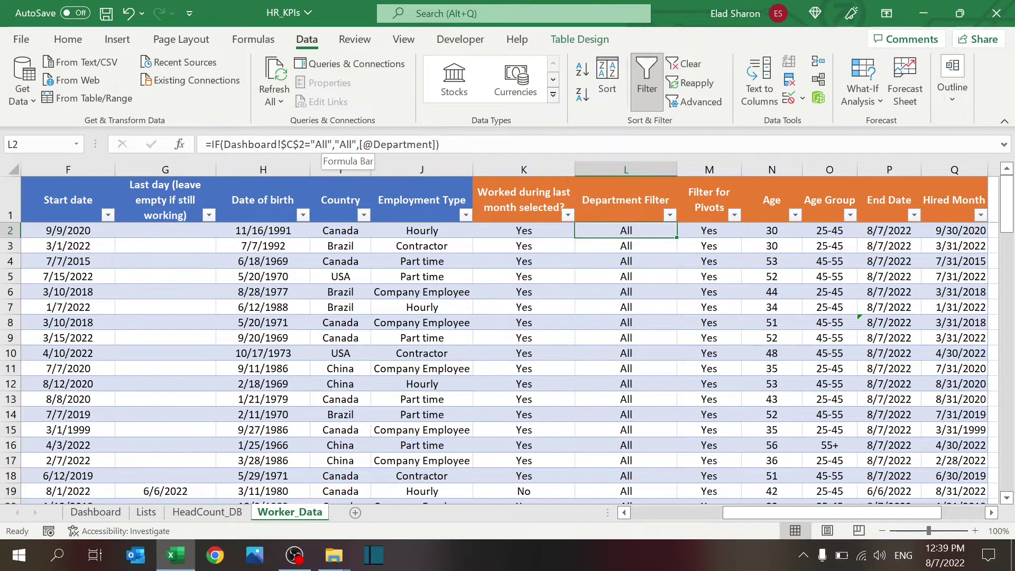
pyautogui.click(342, 145)
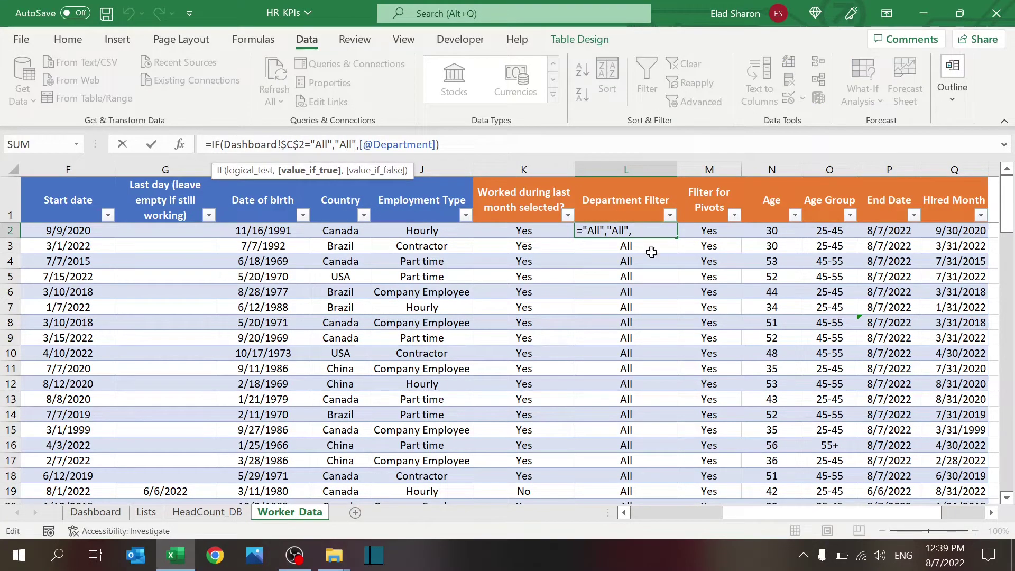
pyautogui.press('End')
pyautogui.press('Escape')
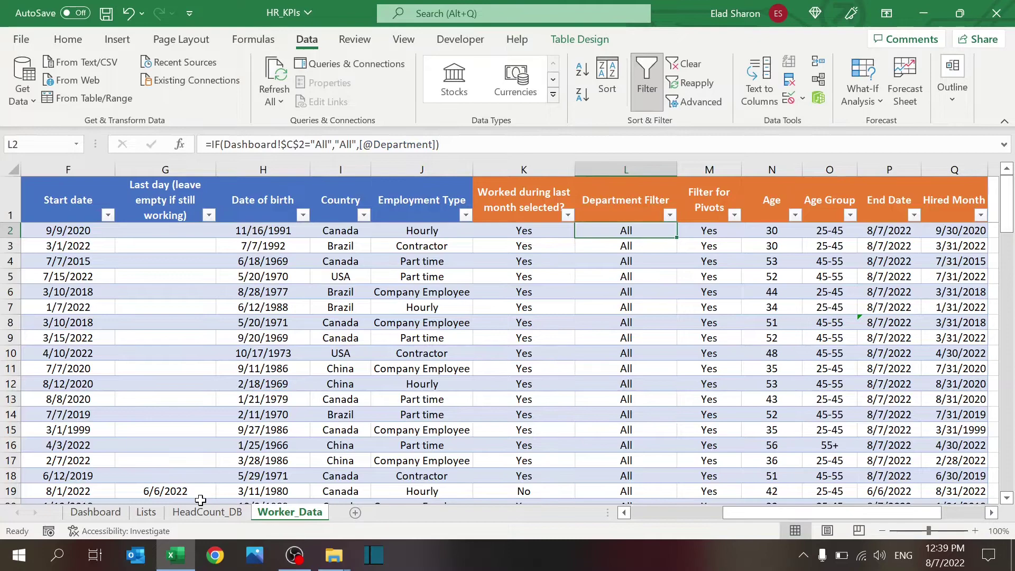
# Set the department selector on the Dashboard sheet to HR
pyautogui.click(108, 511)
pyautogui.click(323, 246)
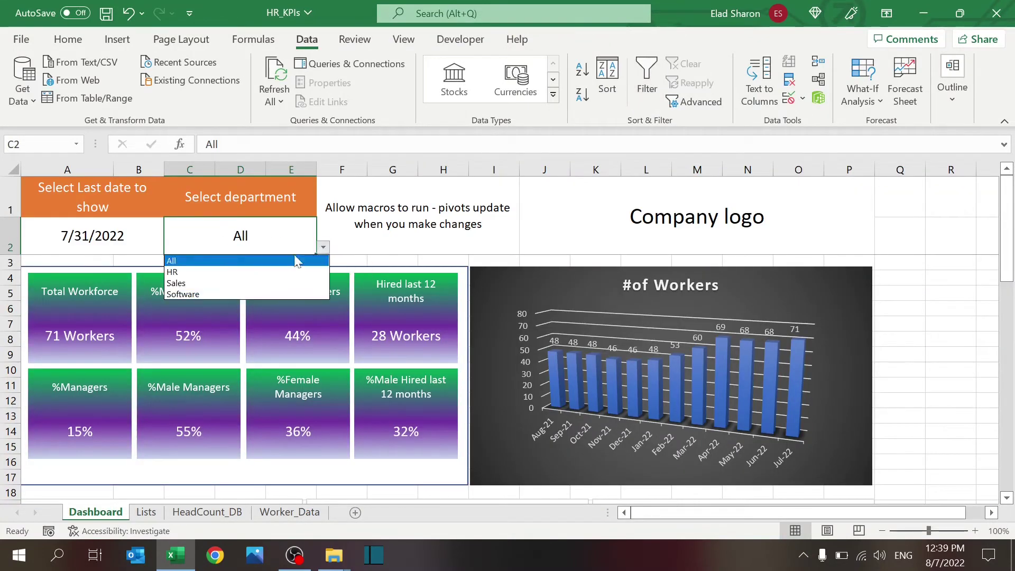
pyautogui.click(241, 271)
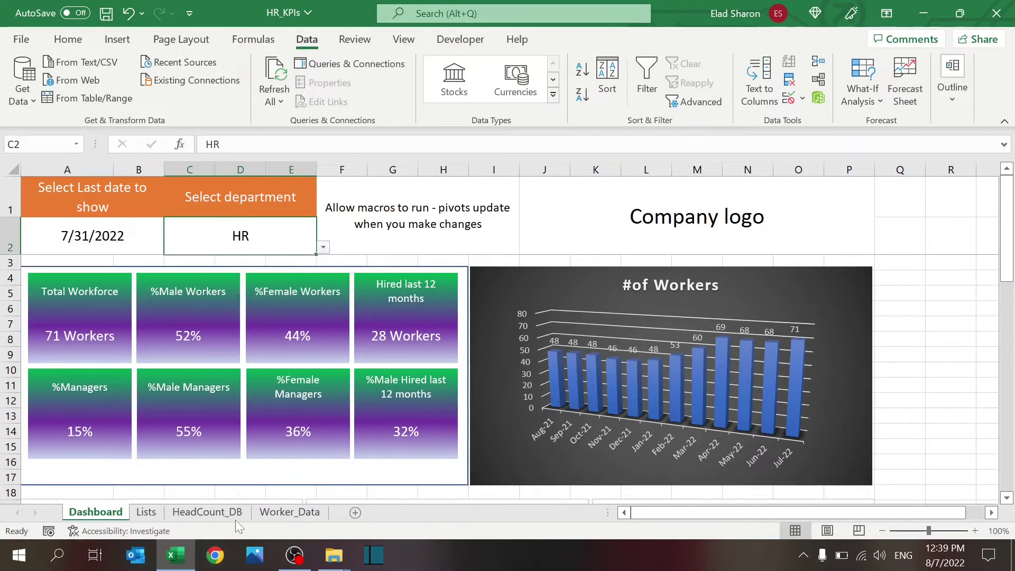
# Review the Department Filter and Filter for Pivots columns down the Worker_Data table with HR selected on the Dashboard
pyautogui.click(275, 511)
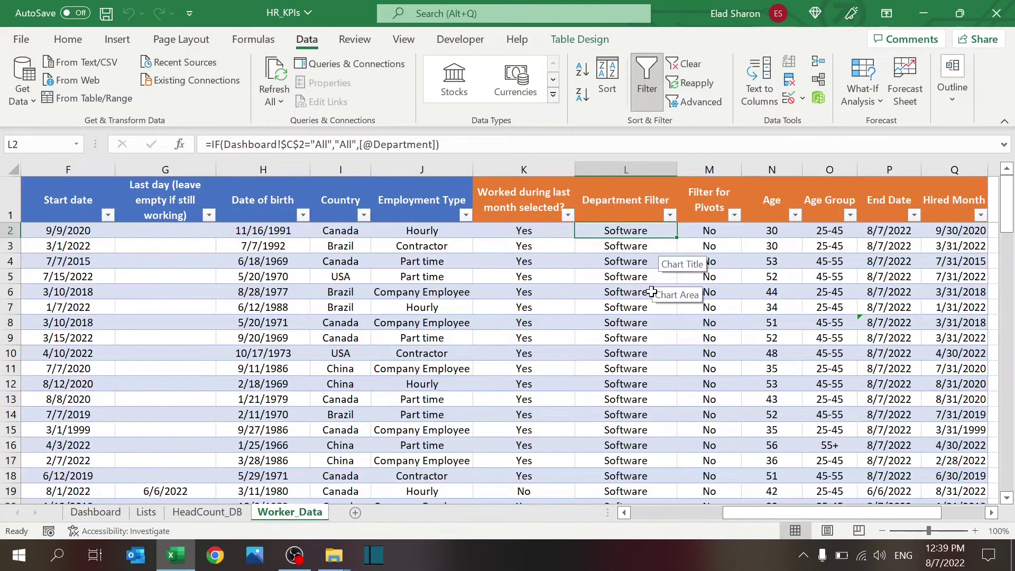
pyautogui.scroll(-6, 651, 291)
pyautogui.scroll(-15, 651, 291)
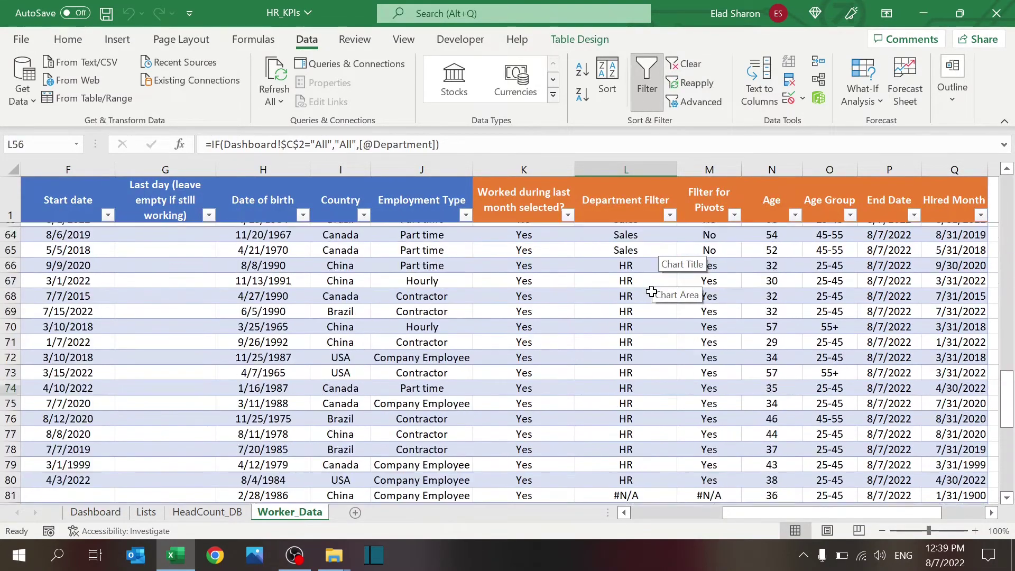
pyautogui.scroll(15, 652, 291)
pyautogui.scroll(6, 652, 291)
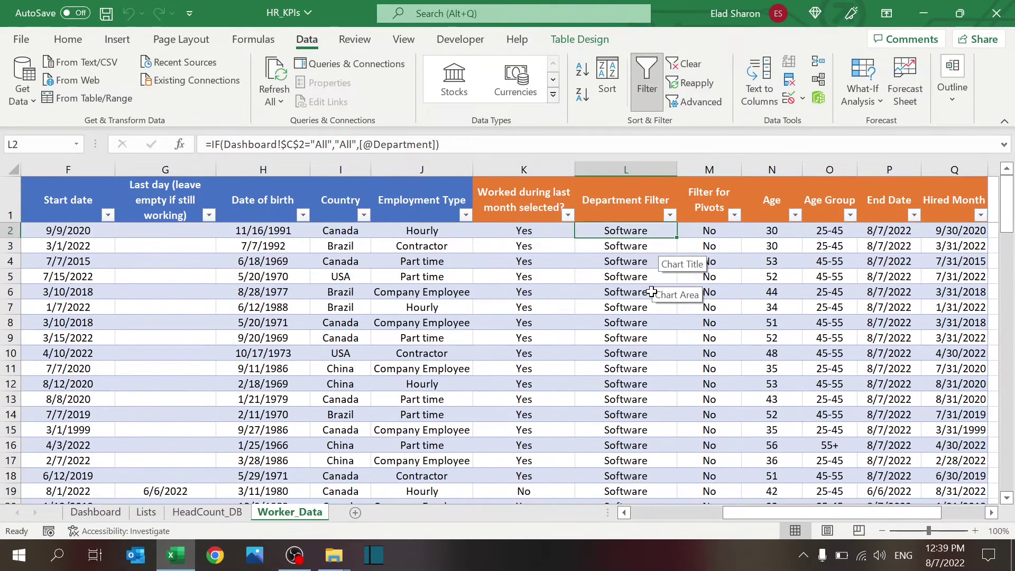
# Set the department selector on the Dashboard sheet to All and check the Department Filter column in Worker_Data
pyautogui.click(95, 512)
pyautogui.click(323, 246)
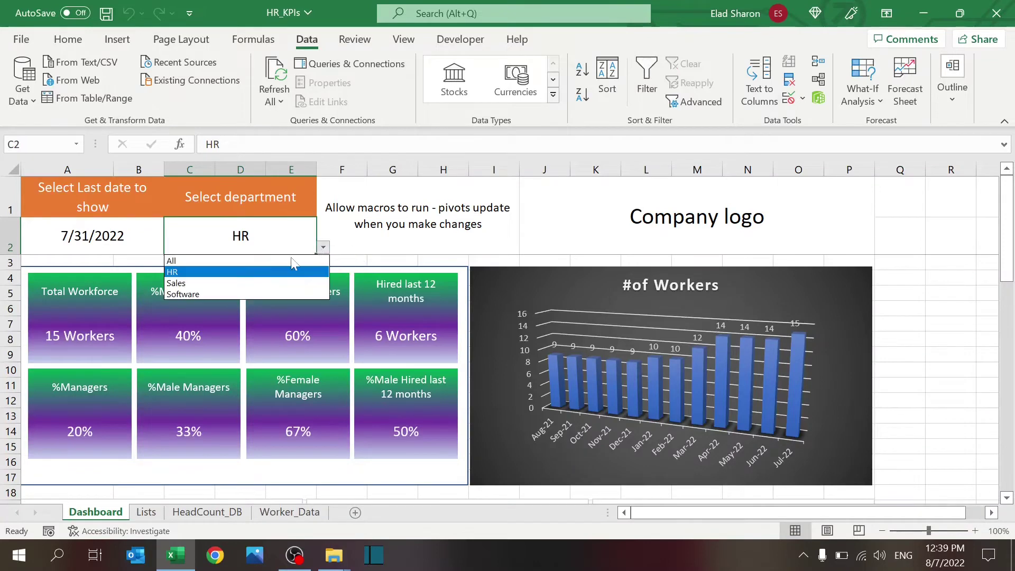
pyautogui.click(259, 261)
pyautogui.click(222, 513)
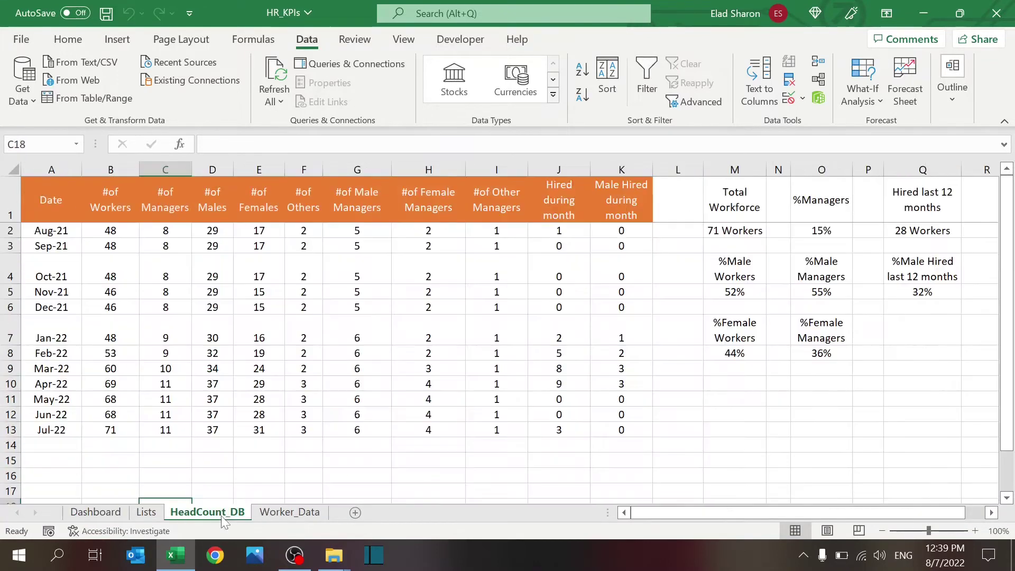
pyautogui.click(290, 511)
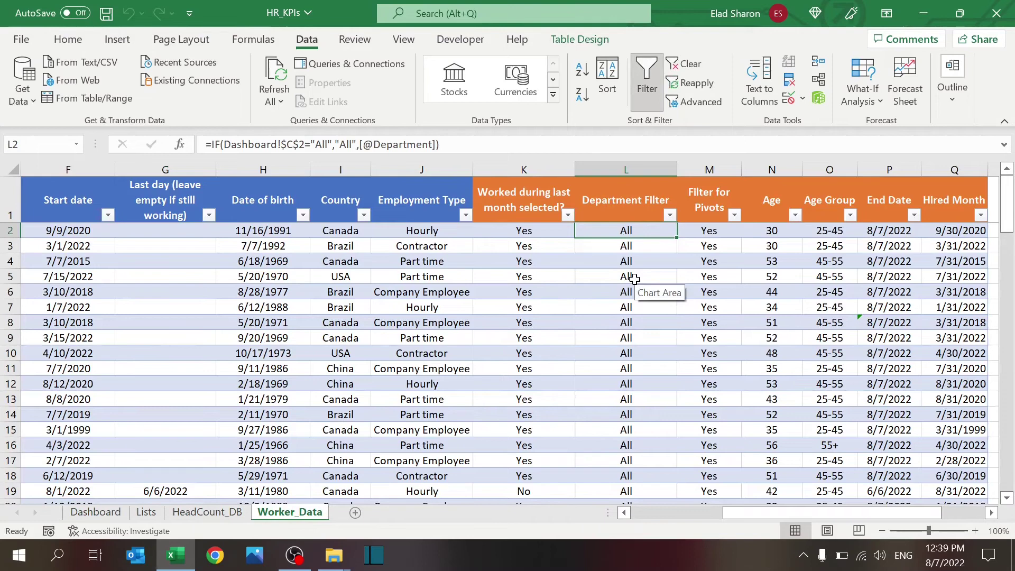
# Look across the calculated columns of Worker_Data and examine the Filter for Pivots formula in M2, leaving it as it is
pyautogui.press('Right')
pyautogui.press('Right')
pyautogui.press('Right')
pyautogui.press('Right')
pyautogui.press('Right')
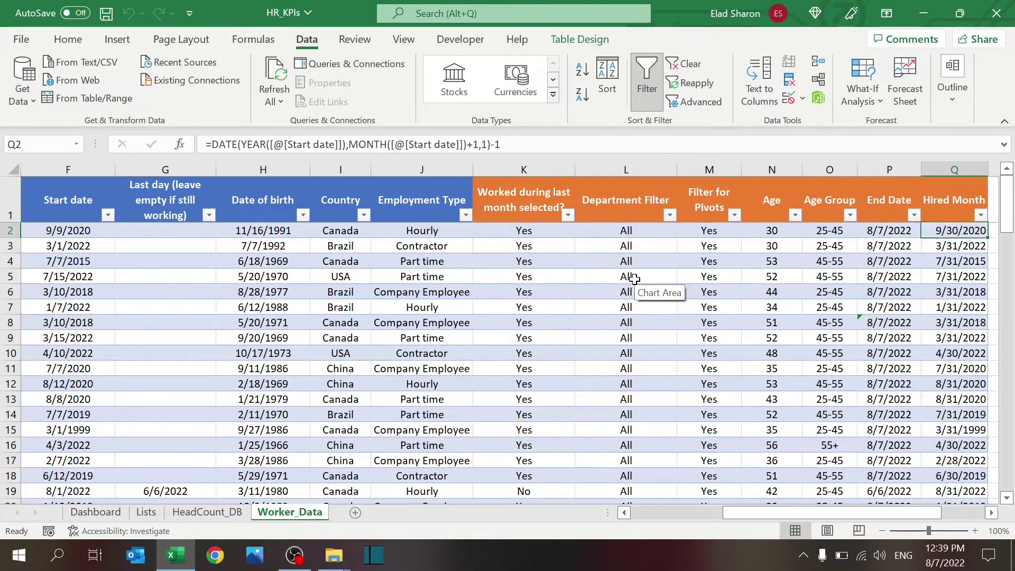
pyautogui.press('Left')
pyautogui.press('Left')
pyautogui.press('Left')
pyautogui.press('Left')
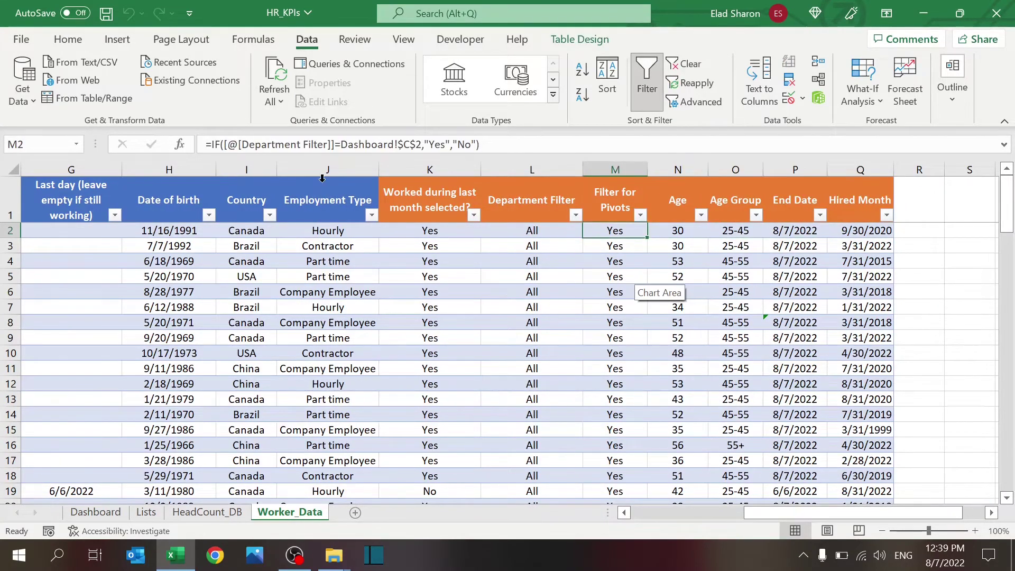
pyautogui.press('F2')
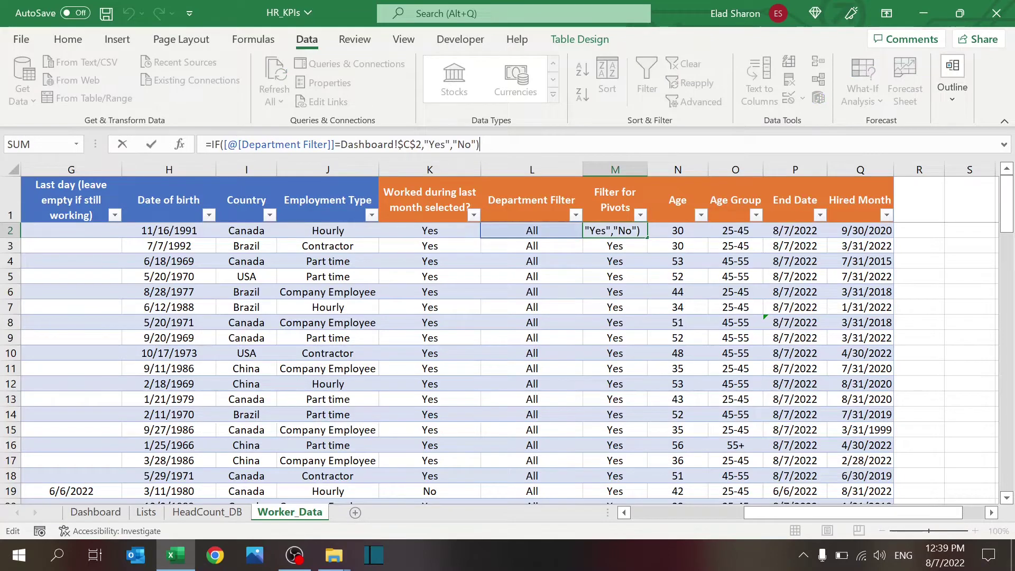
pyautogui.press('Escape')
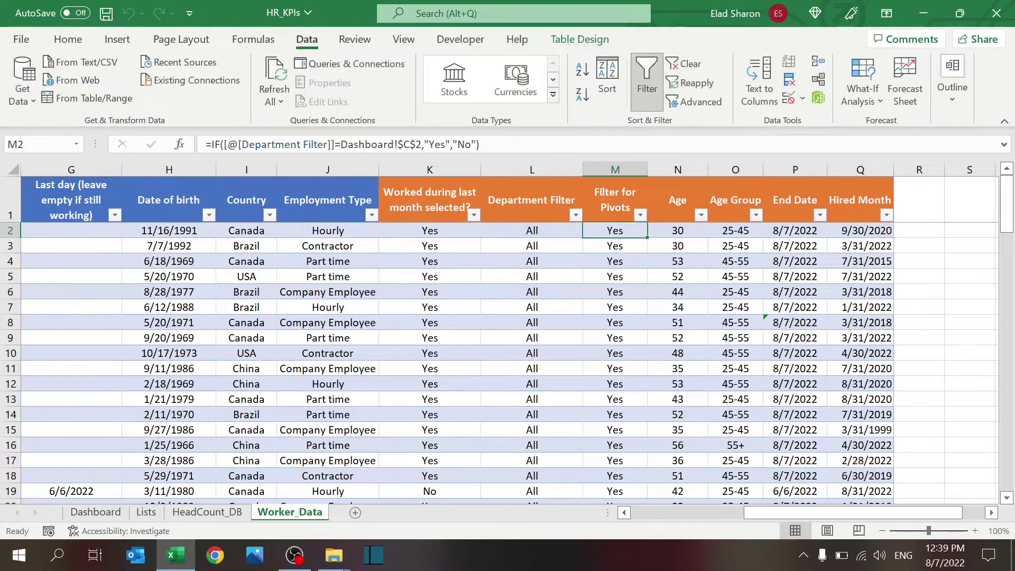
# Set the Dashboard department selector to HR and check the Filter for Pivots and Department Filter columns in Worker_Data
pyautogui.click(170, 512)
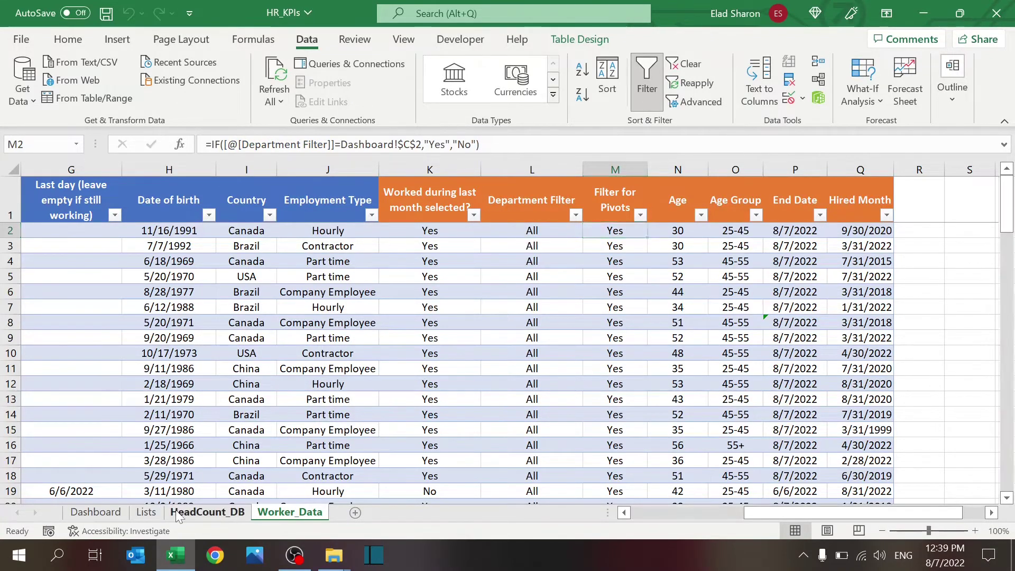
pyautogui.click(96, 511)
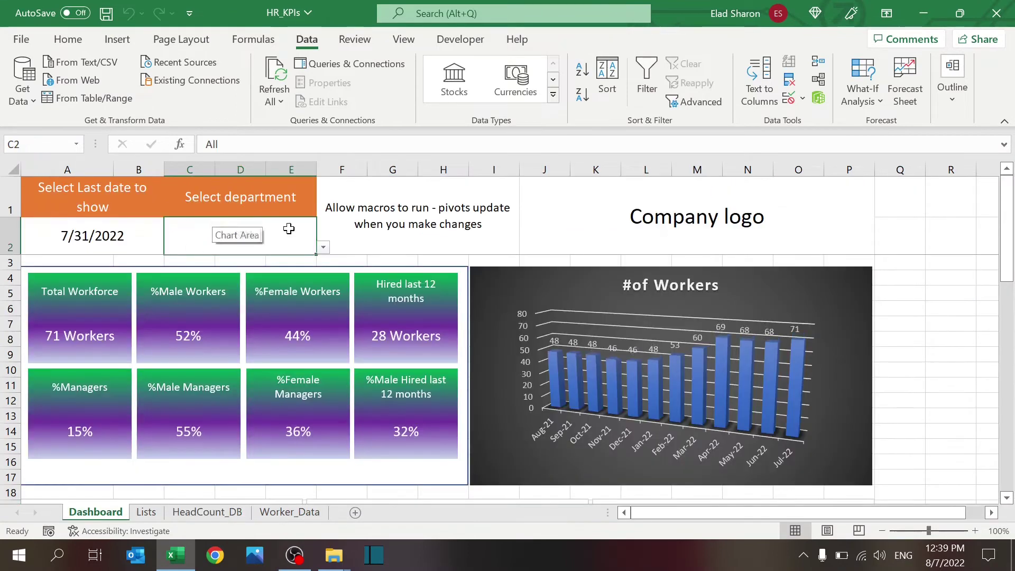
pyautogui.click(323, 246)
pyautogui.click(268, 281)
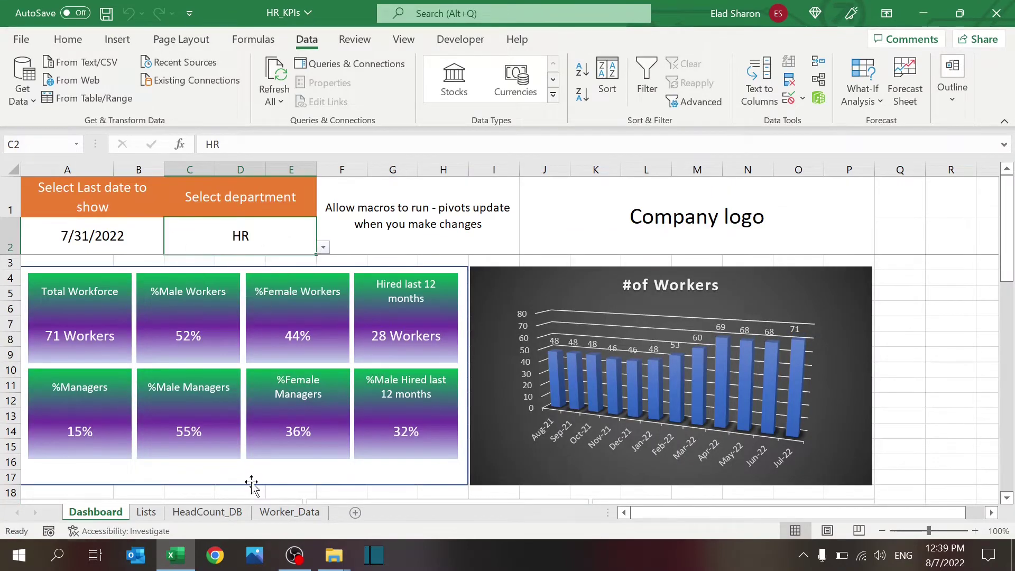
pyautogui.click(282, 513)
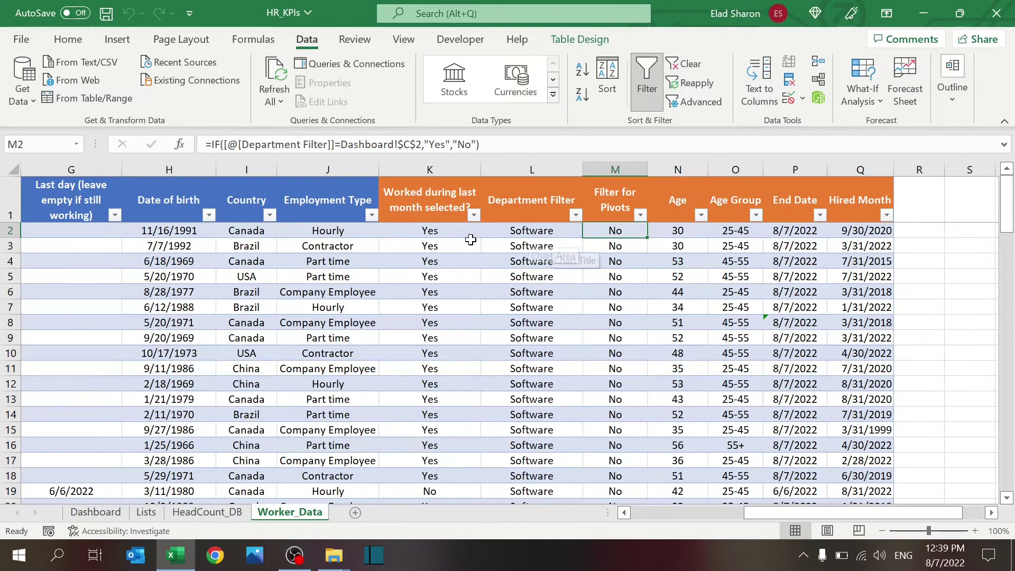
pyautogui.click(540, 220)
pyautogui.click(542, 230)
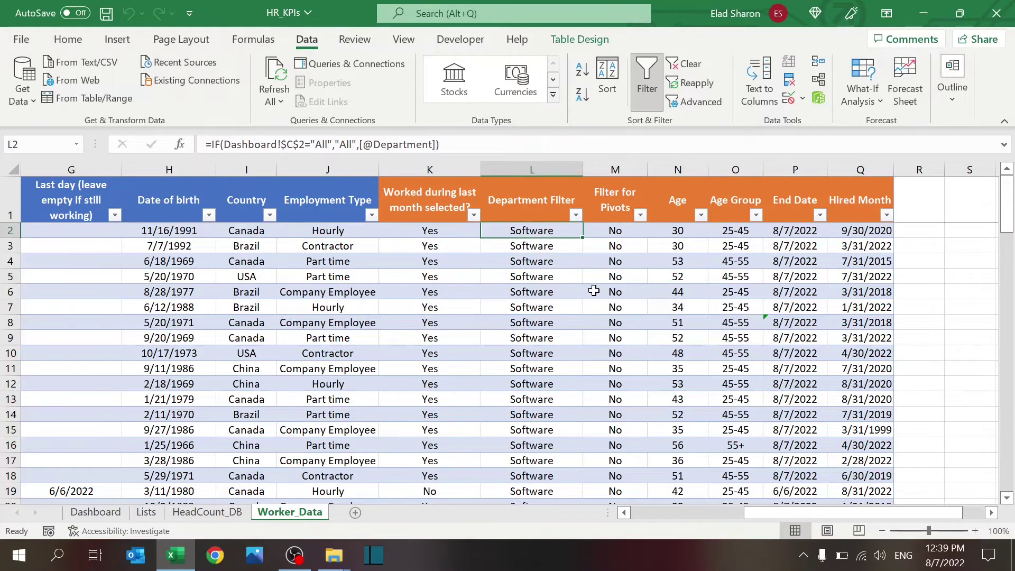
# Examine the Age formula in N2 and the Age Group lookup in O2, with its age range table in I1:J5 of Lists
pyautogui.click(672, 229)
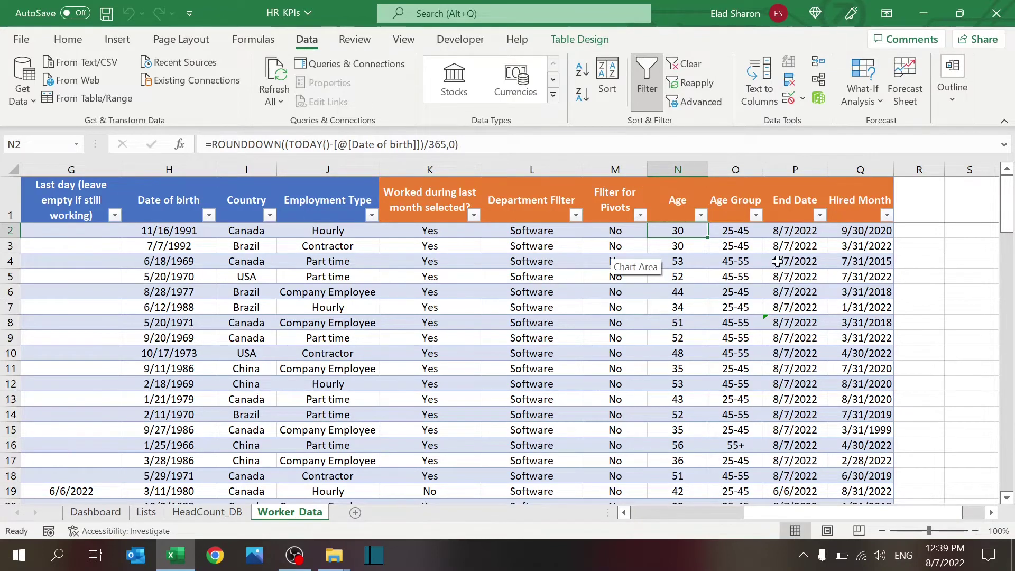
pyautogui.click(737, 231)
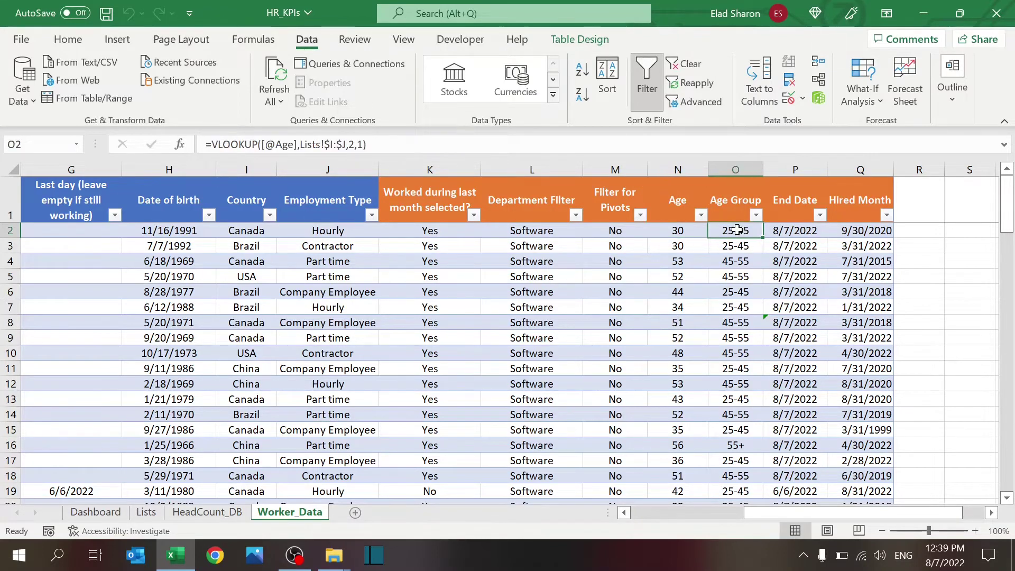
pyautogui.click(146, 511)
pyautogui.moveTo(640, 197); pyautogui.dragTo(686, 261)
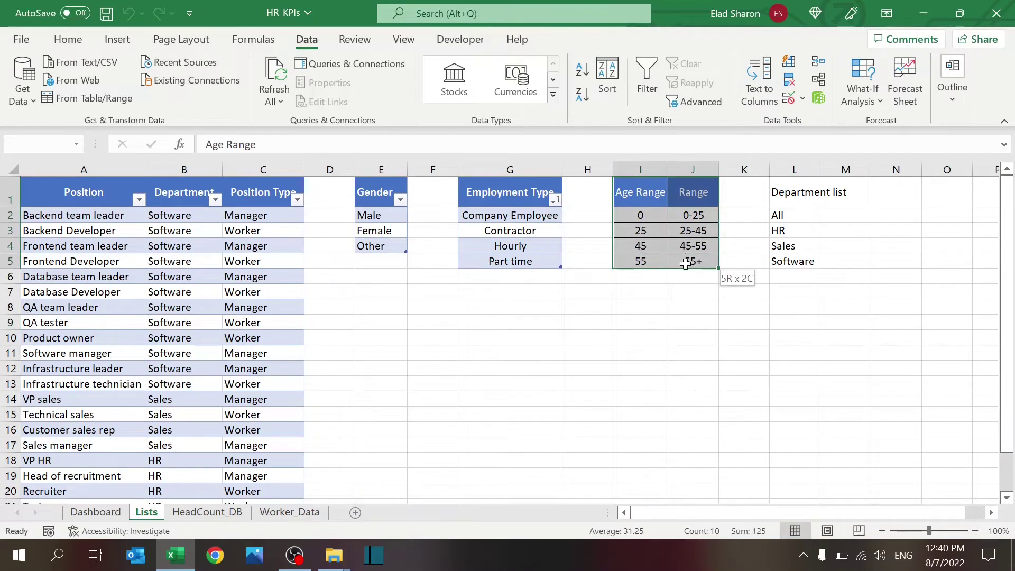
pyautogui.click(640, 337)
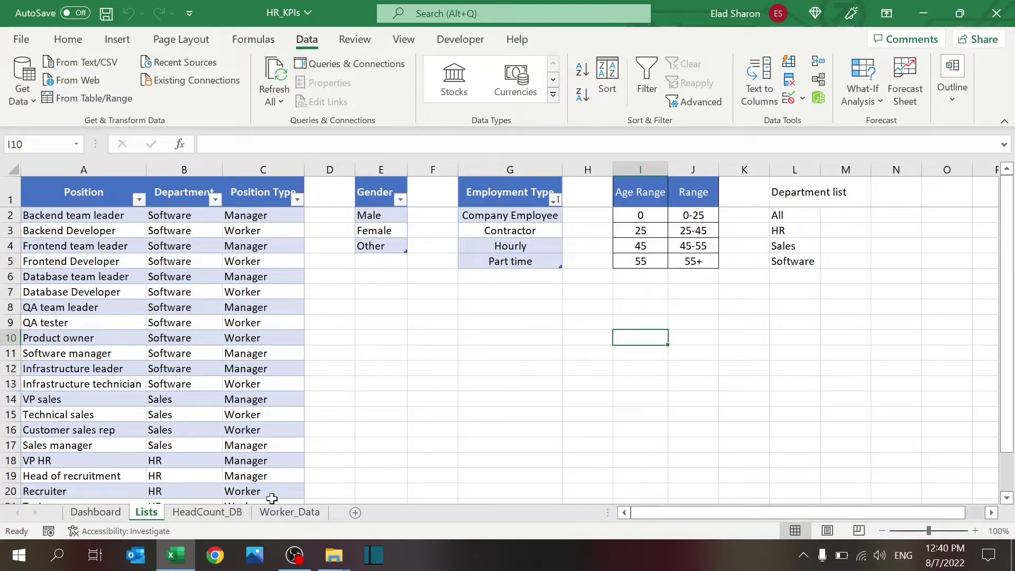
# Compare the Age Group formula in O2 with the Lists age ranges and inspect its range_lookup argument, leaving the formula as it is
pyautogui.click(265, 514)
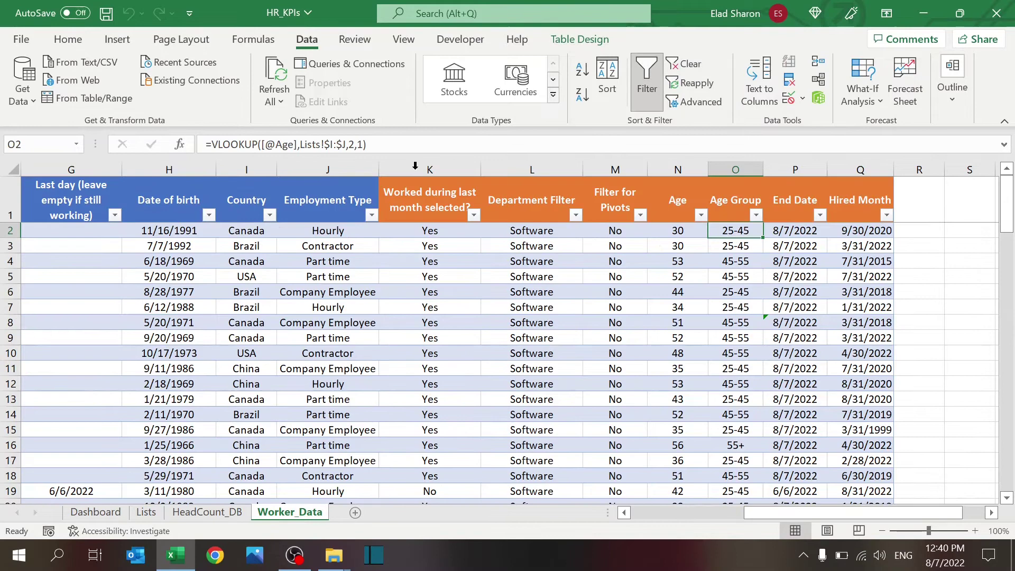
pyautogui.click(147, 513)
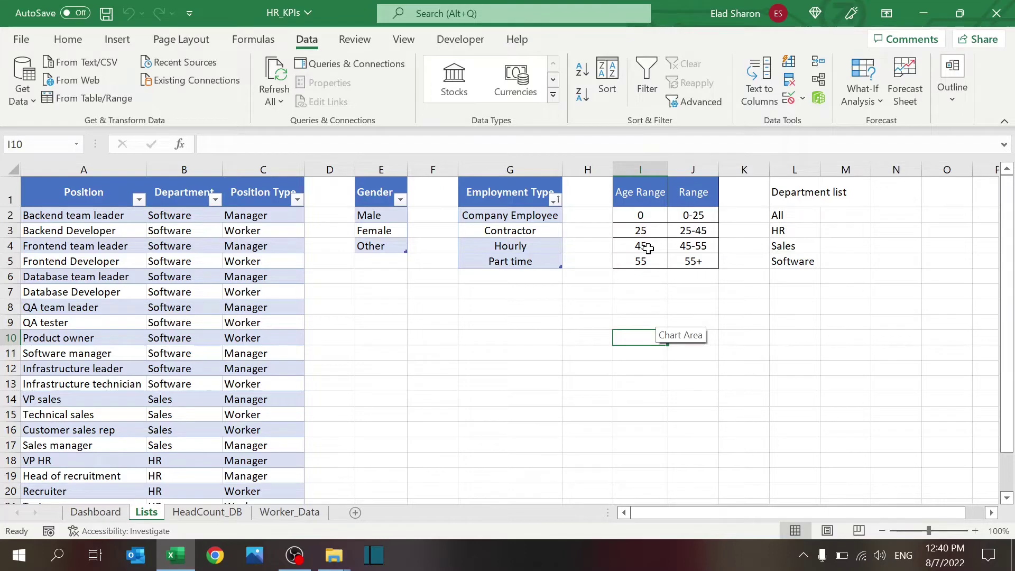
pyautogui.click(309, 512)
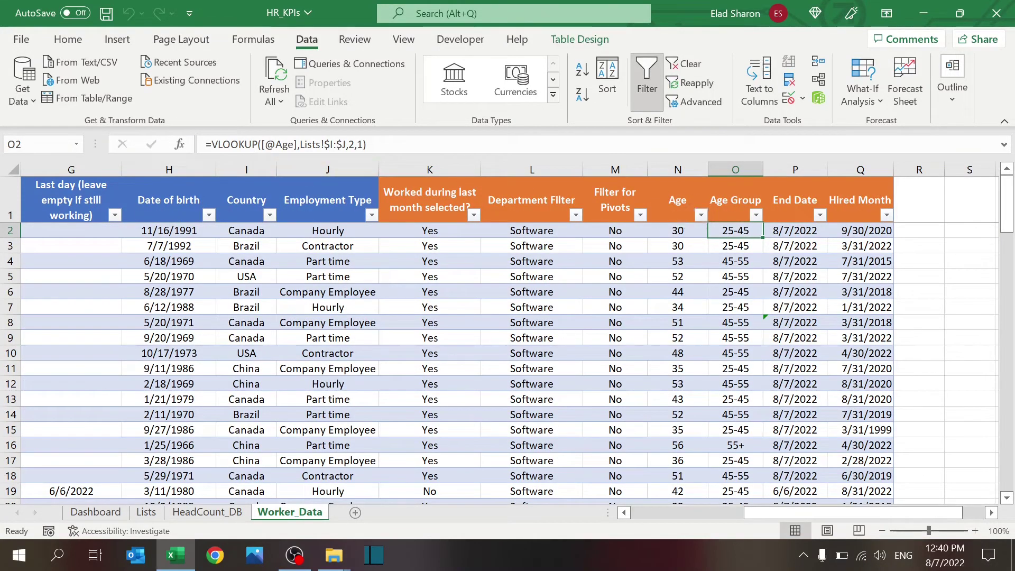
pyautogui.click(359, 141)
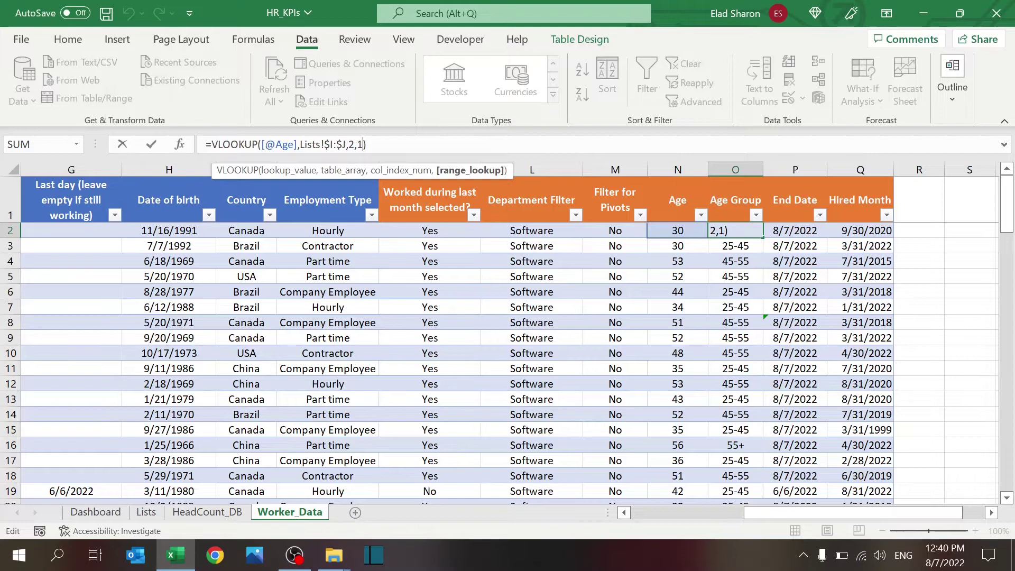
pyautogui.hotkey('ctrl', 'Return')
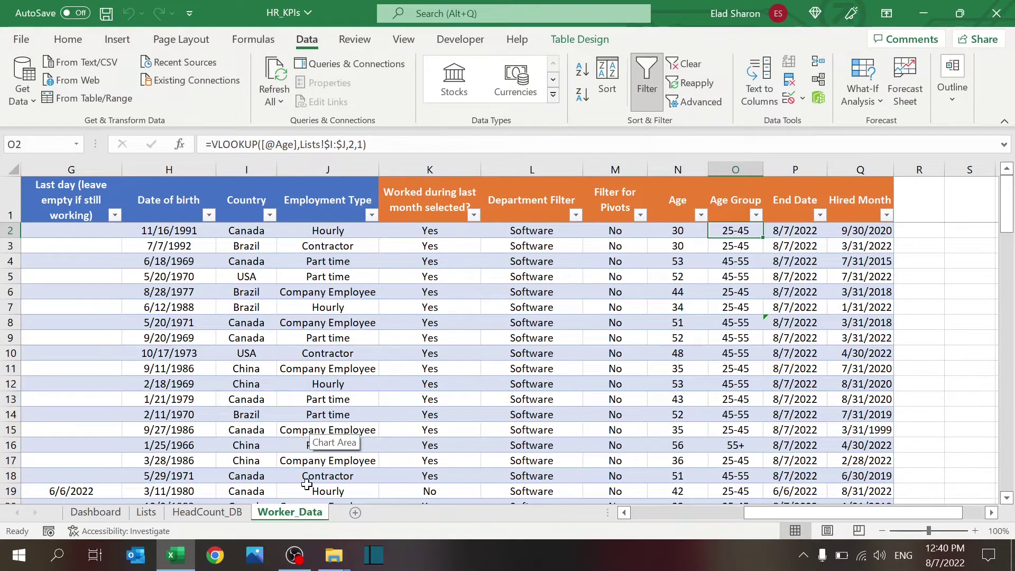
# Examine the age thresholds in I2:I5 of the Lists sheet, then return to the Age Group column in Worker_Data
pyautogui.click(145, 512)
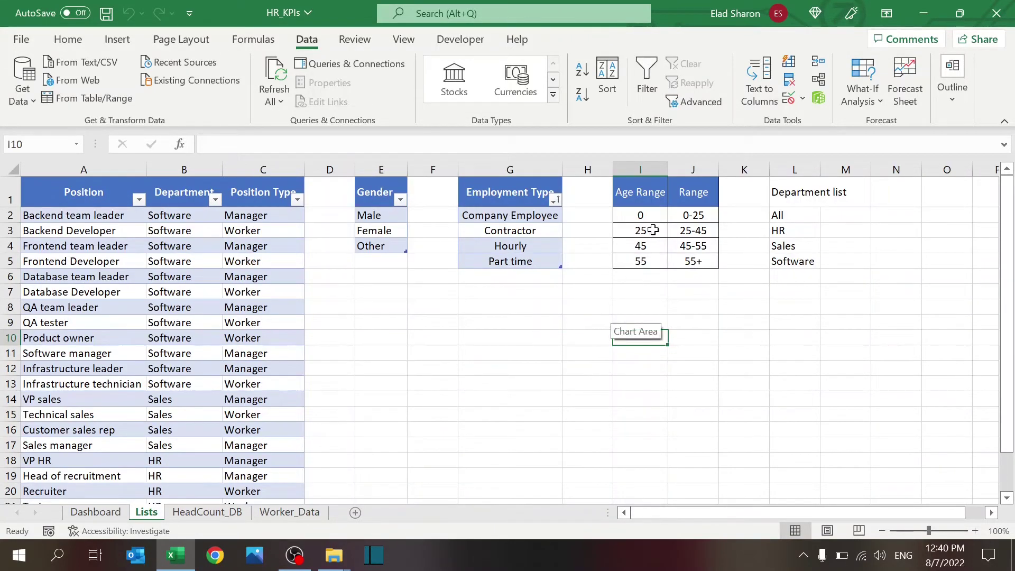
pyautogui.moveTo(641, 216); pyautogui.dragTo(645, 263)
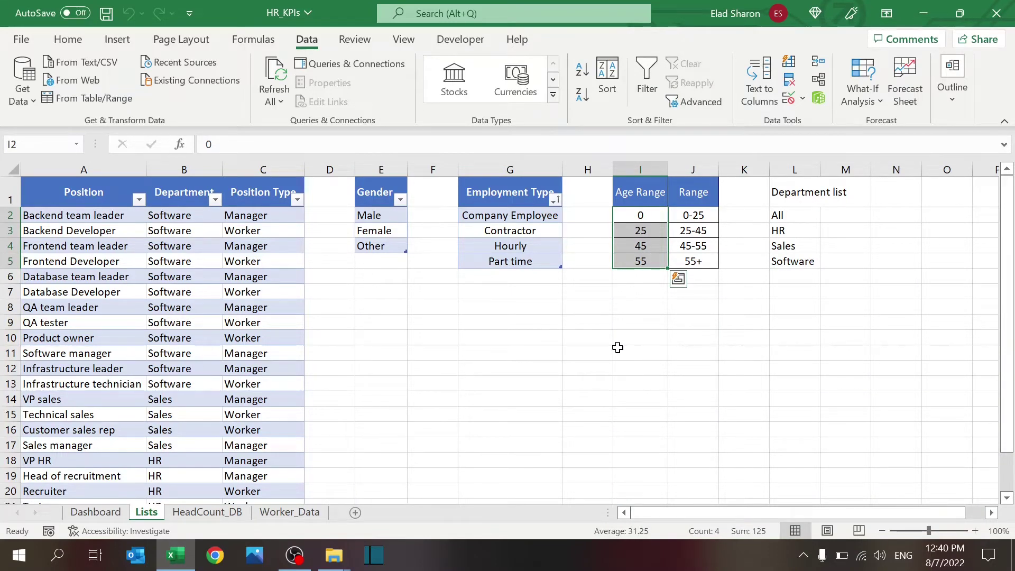
pyautogui.click(290, 512)
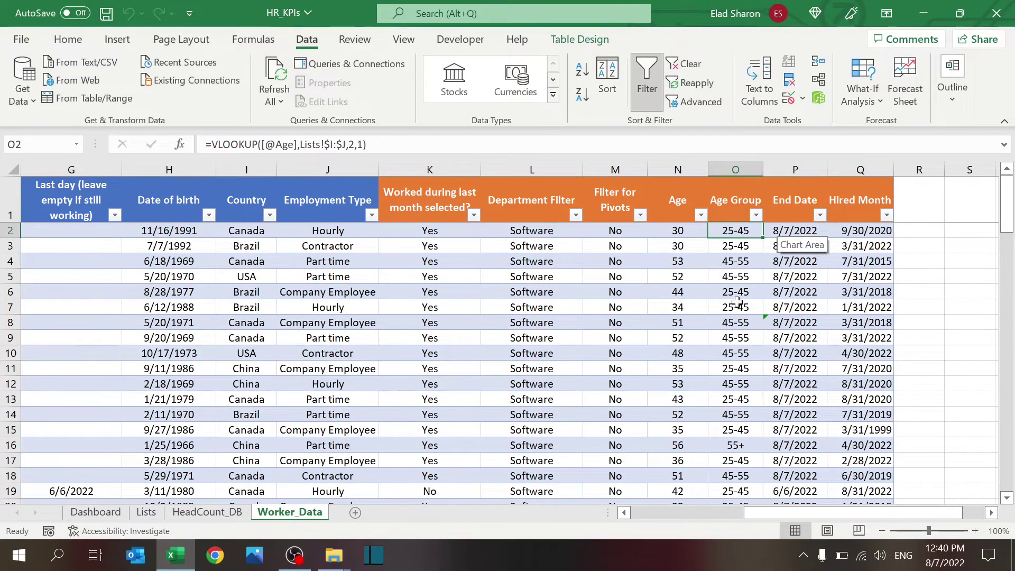
# Examine the End Date formula in P2 and trace the Hired Month formula in Q2 to the Start date column, leaving both as they are
pyautogui.click(813, 233)
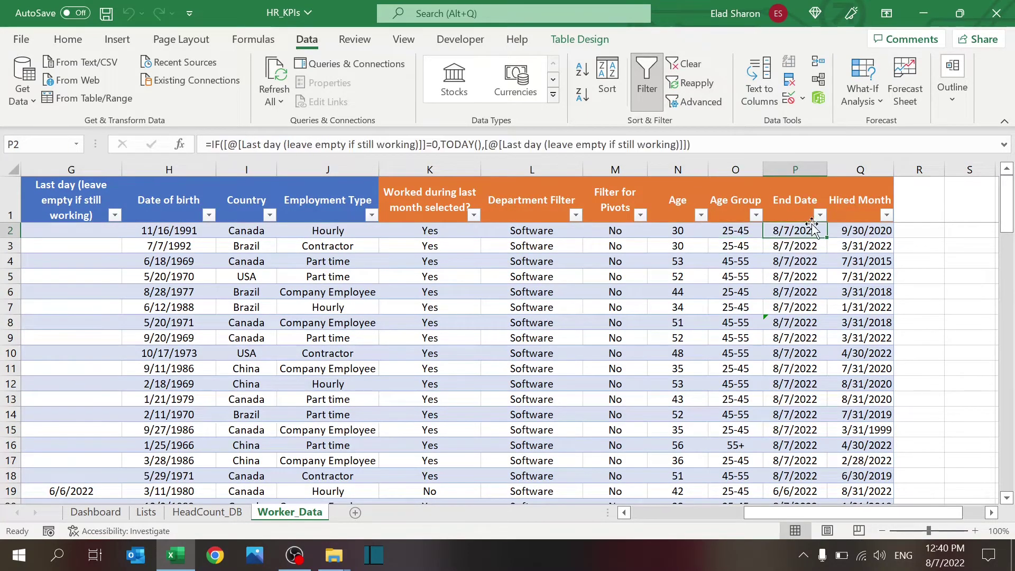
pyautogui.click(856, 226)
pyautogui.click(547, 141)
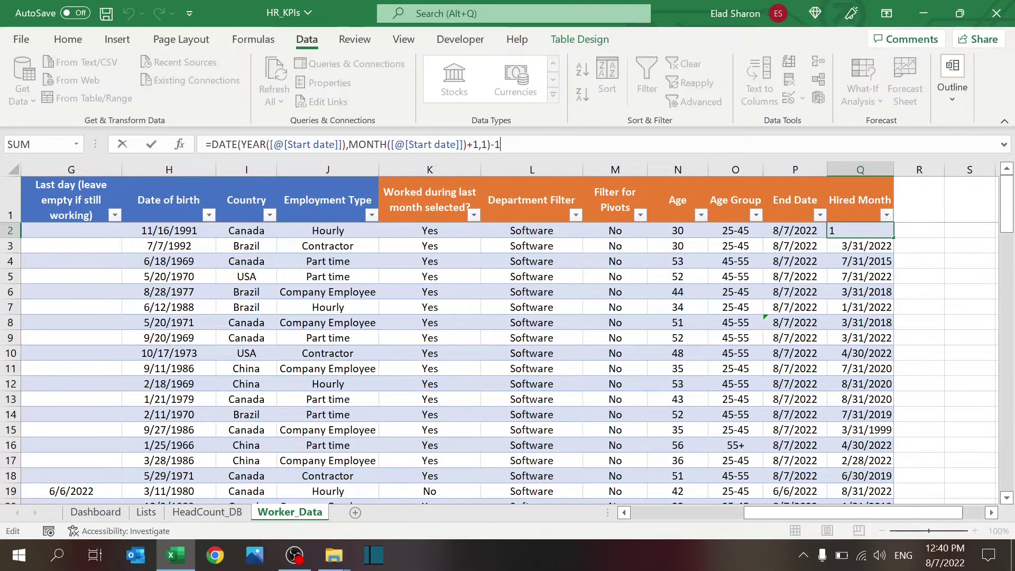
pyautogui.moveTo(776, 515); pyautogui.dragTo(664, 518)
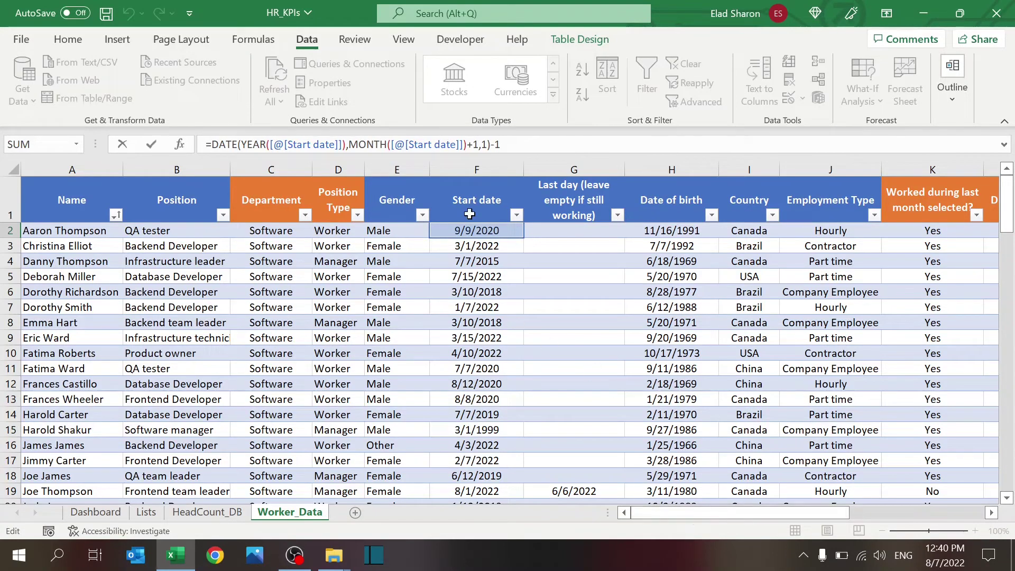
pyautogui.press('Escape')
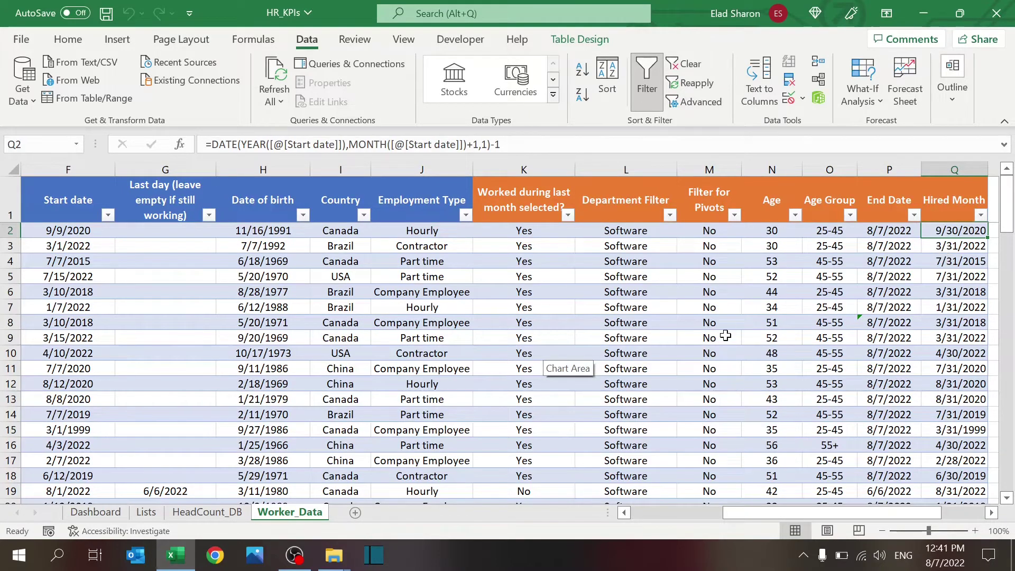
# Compare the start dates in F4:F5 with the Hired Month column, then bring the first Worker_Data columns back into view
pyautogui.click(96, 258)
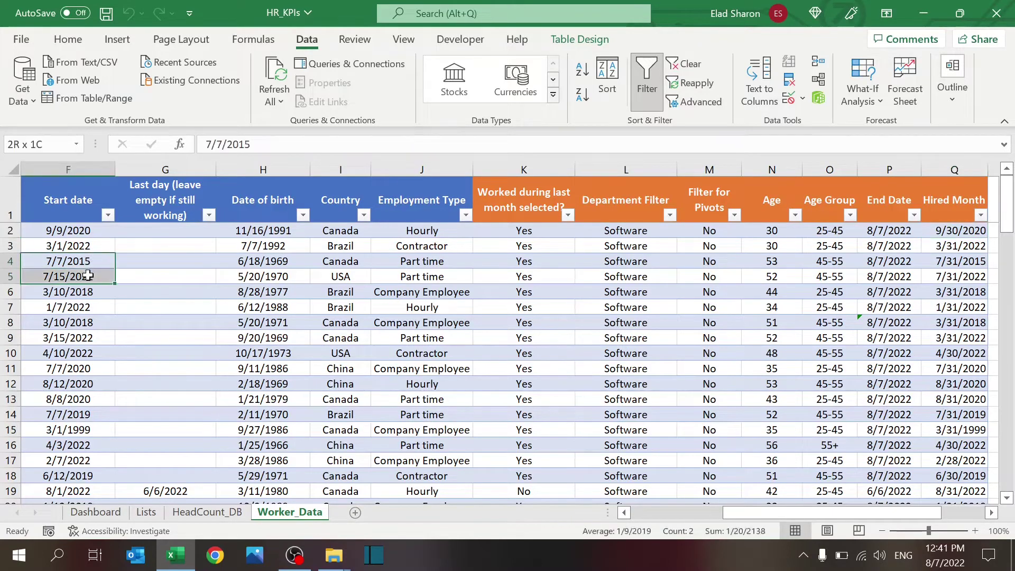
pyautogui.moveTo(88, 276); pyautogui.dragTo(88, 276)
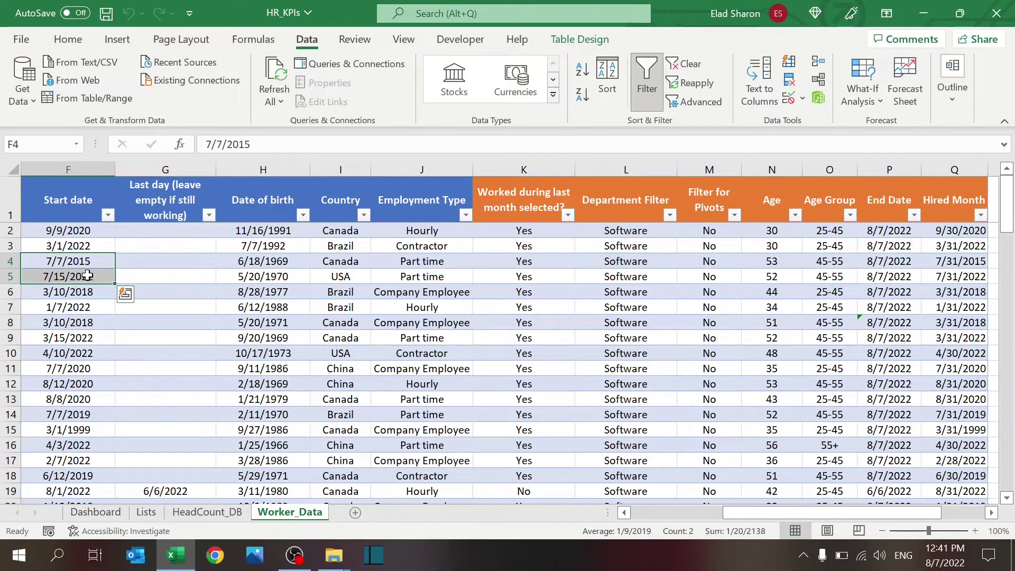
pyautogui.click(931, 260)
pyautogui.click(952, 201)
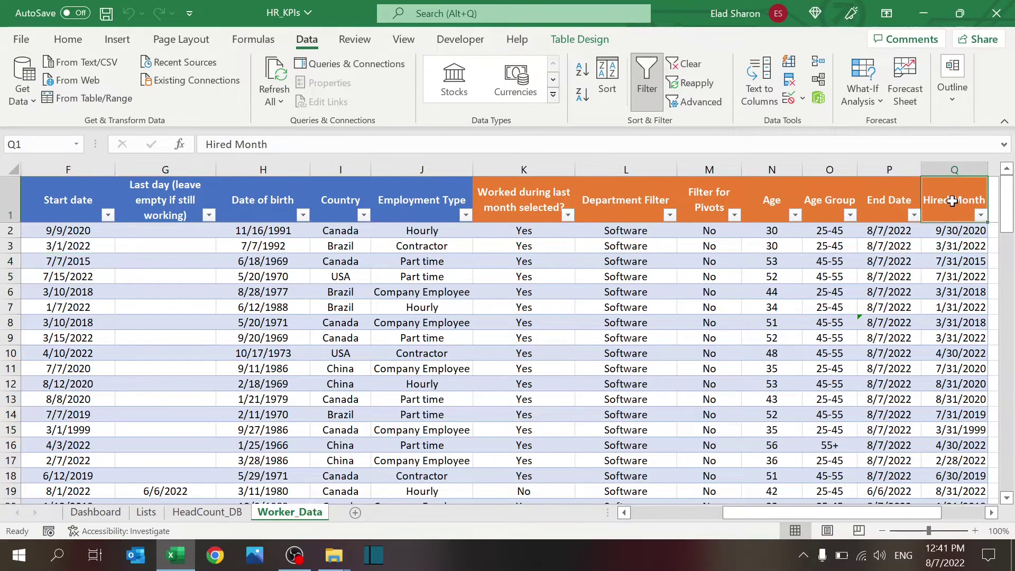
pyautogui.moveTo(799, 512); pyautogui.dragTo(584, 523)
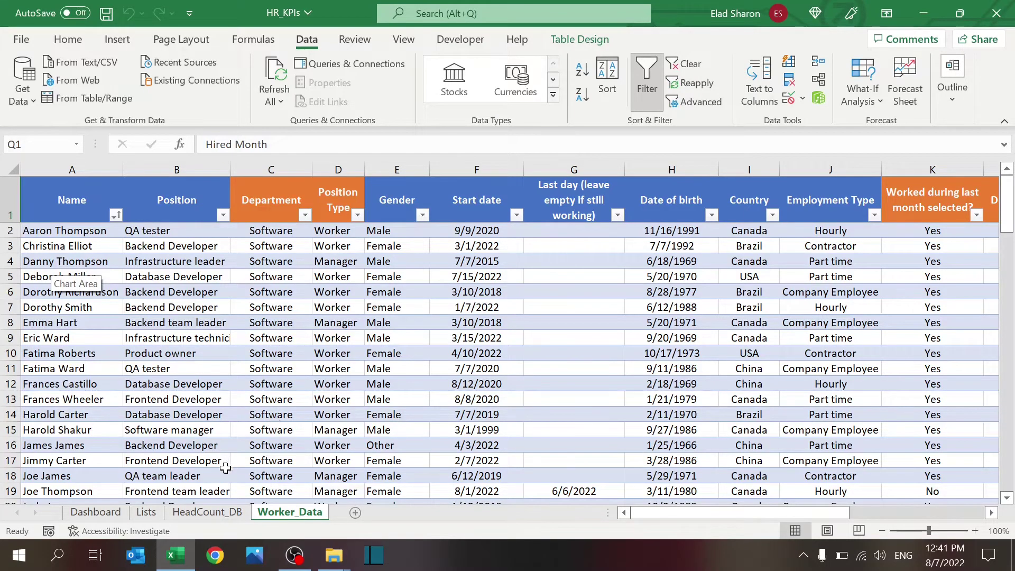
# Examine the HeadCount_DB sheet and trace the last date formula in A13 to the date selector on the Dashboard sheet
pyautogui.click(207, 512)
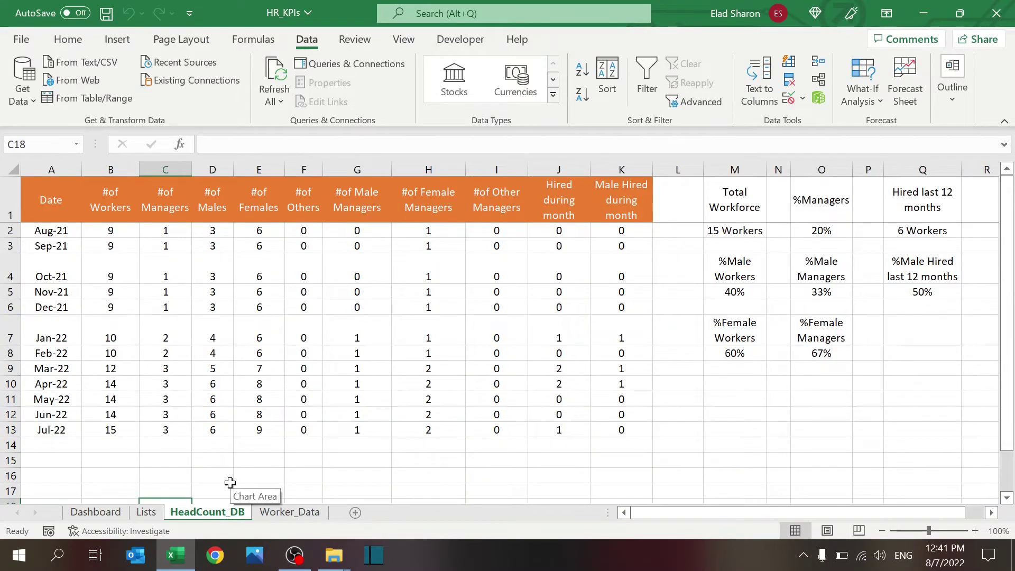
pyautogui.click(212, 475)
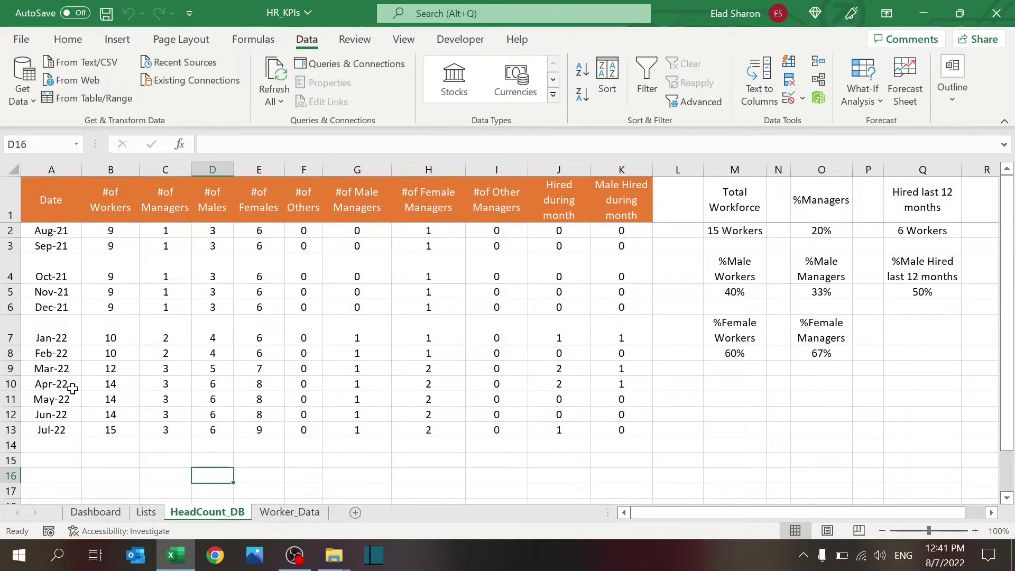
pyautogui.click(55, 429)
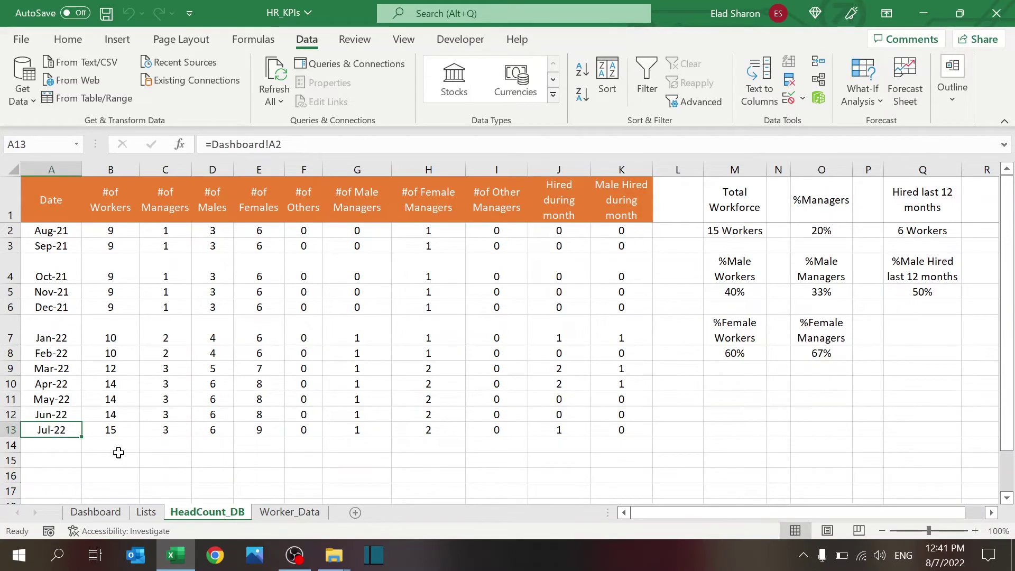
pyautogui.click(101, 511)
pyautogui.click(230, 512)
# Check the A12 date in HeadCount_DB against the date selected on the Dashboard, passing through Lists on the way back
pyautogui.click(74, 416)
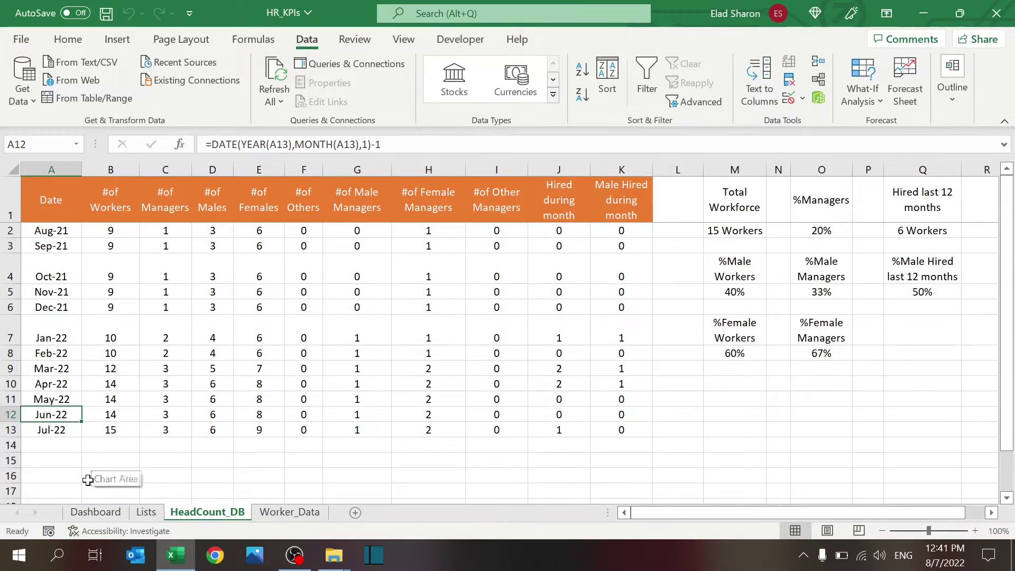
pyautogui.click(94, 511)
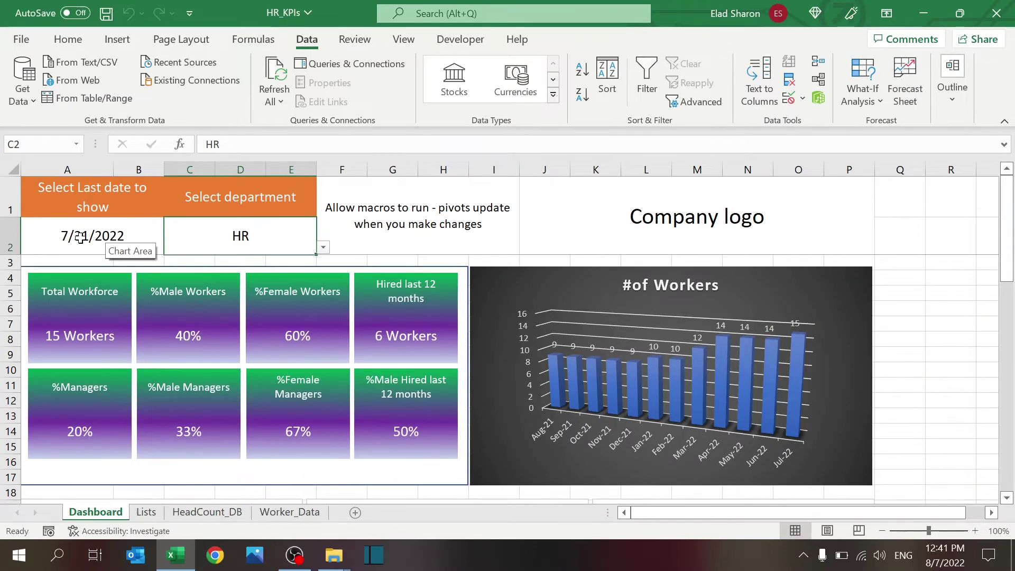
pyautogui.click(146, 512)
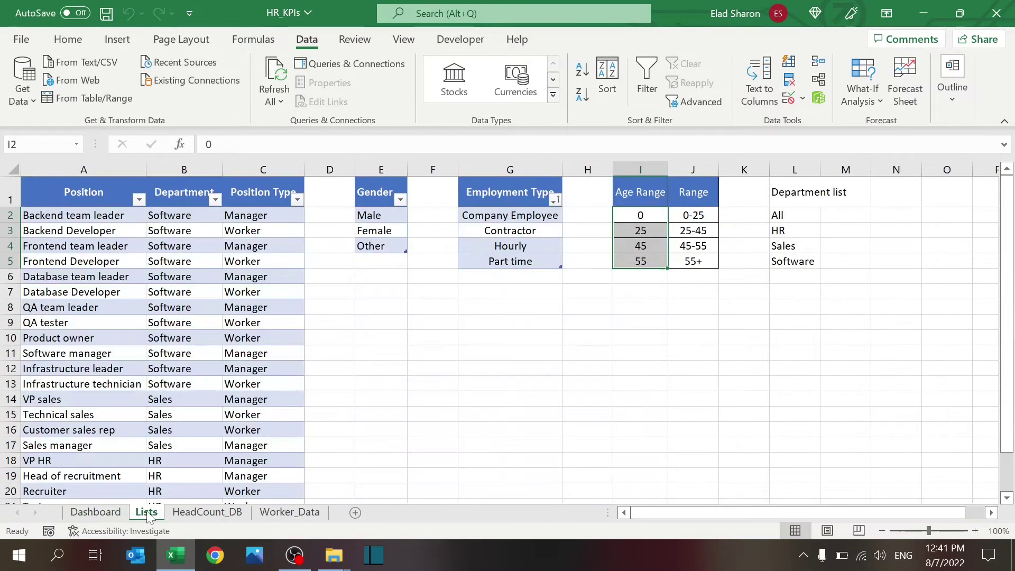
pyautogui.click(206, 512)
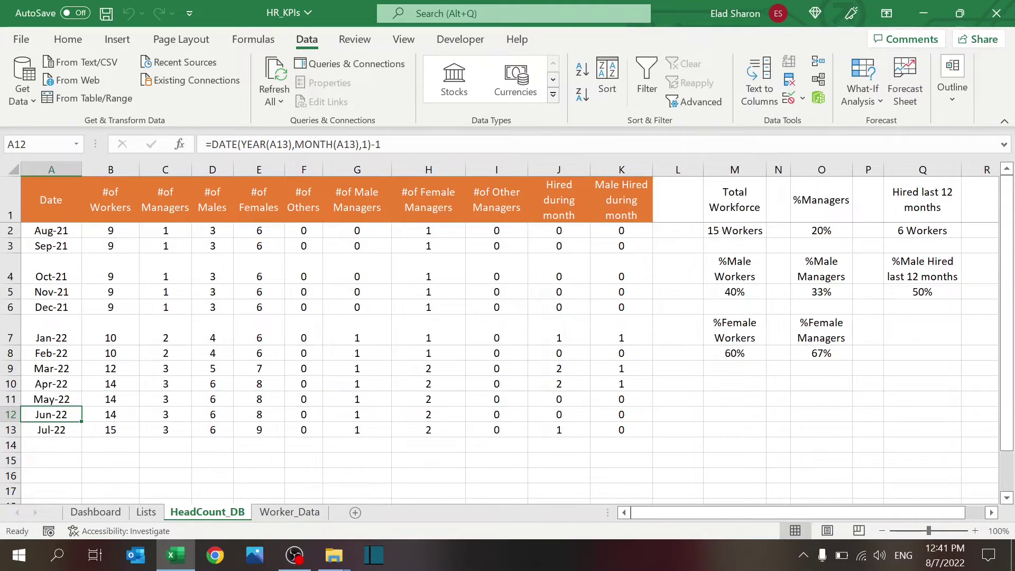
# Inspect the year, month and day arguments of the DATE formula in A12, leaving the formula as it is
pyautogui.press('F2')
pyautogui.press('Escape')
pyautogui.click(253, 144)
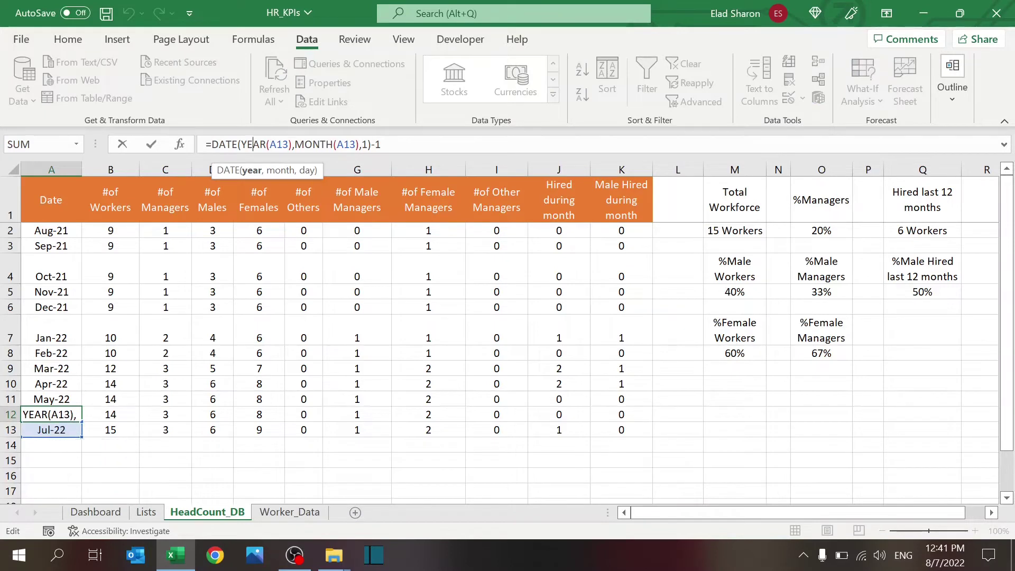
pyautogui.press('Right')
pyautogui.press('Right')
pyautogui.press('Right')
pyautogui.press('Right')
pyautogui.press('Right')
pyautogui.press('Right')
pyautogui.press('Right')
pyautogui.press('Right')
pyautogui.press('Right')
pyautogui.press('Right')
pyautogui.press('Right')
pyautogui.press('Right')
pyautogui.press('Right')
pyautogui.press('Right')
pyautogui.press('Right')
pyautogui.press('Right')
pyautogui.press('Right')
pyautogui.press('Right')
pyautogui.press('Right')
pyautogui.press('Right')
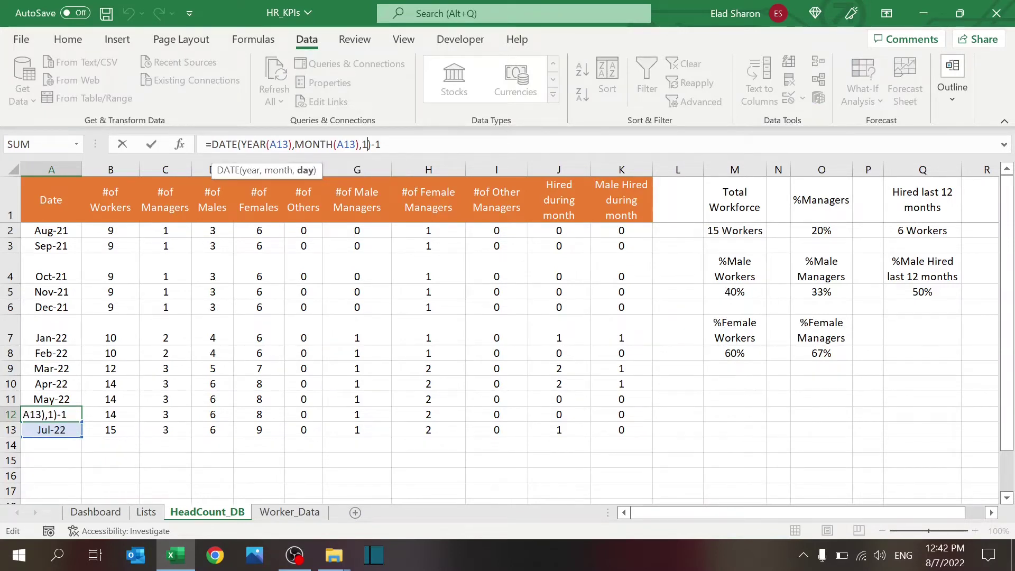
pyautogui.press('Escape')
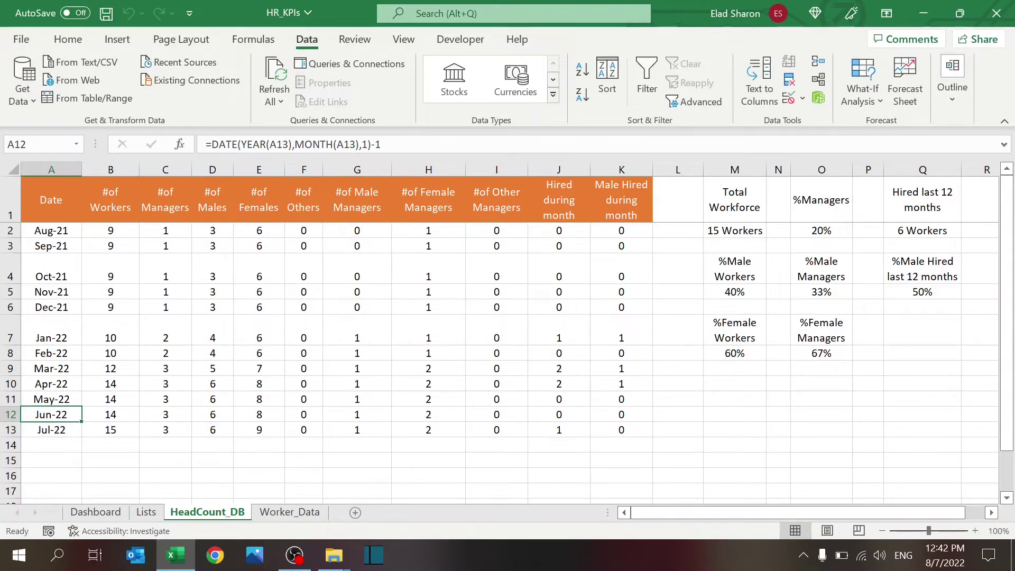
# Examine the date formulas up column A of HeadCount_DB from A12 to the first month in A2
pyautogui.press('Up')
pyautogui.press('Up')
pyautogui.press('Up')
pyautogui.press('Up')
pyautogui.press('Up')
pyautogui.press('Up')
pyautogui.press('Up')
pyautogui.press('Up')
pyautogui.press('Up')
pyautogui.press('Up')
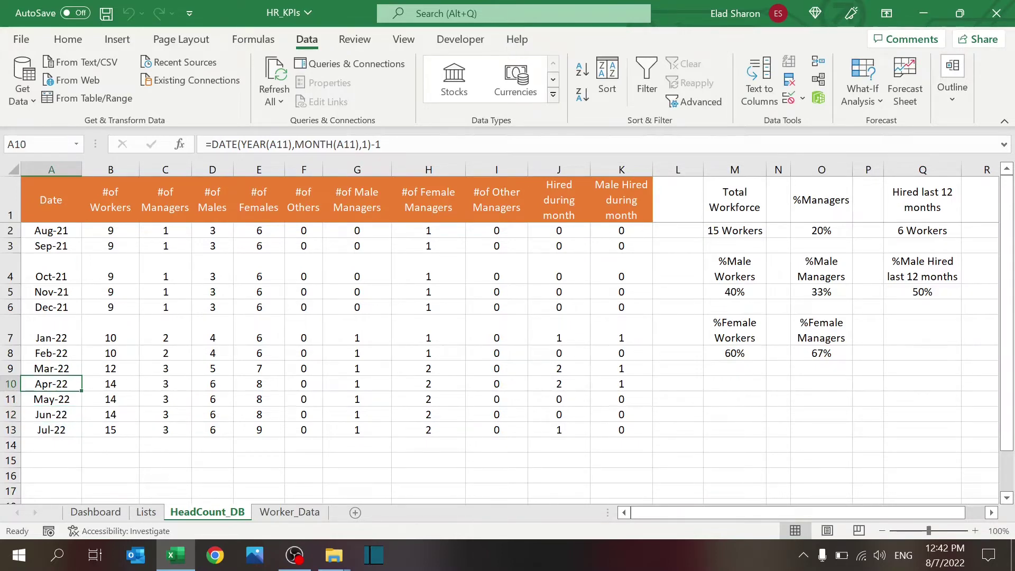
pyautogui.press('Up')
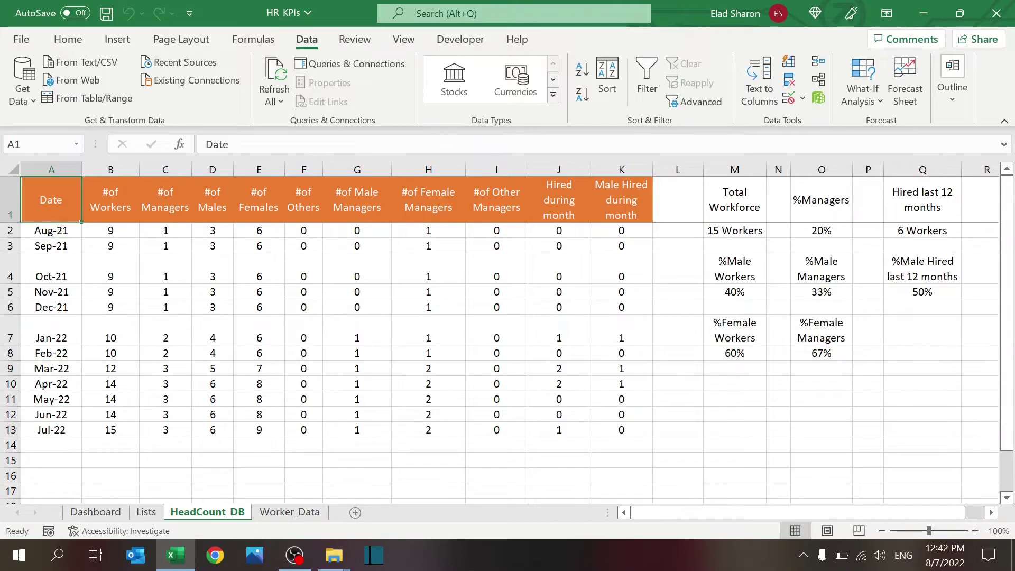
pyautogui.press('Down')
# Examine the #of Workers COUNTIFS formula in B2 and relate it to the month date in A2
pyautogui.press('Right')
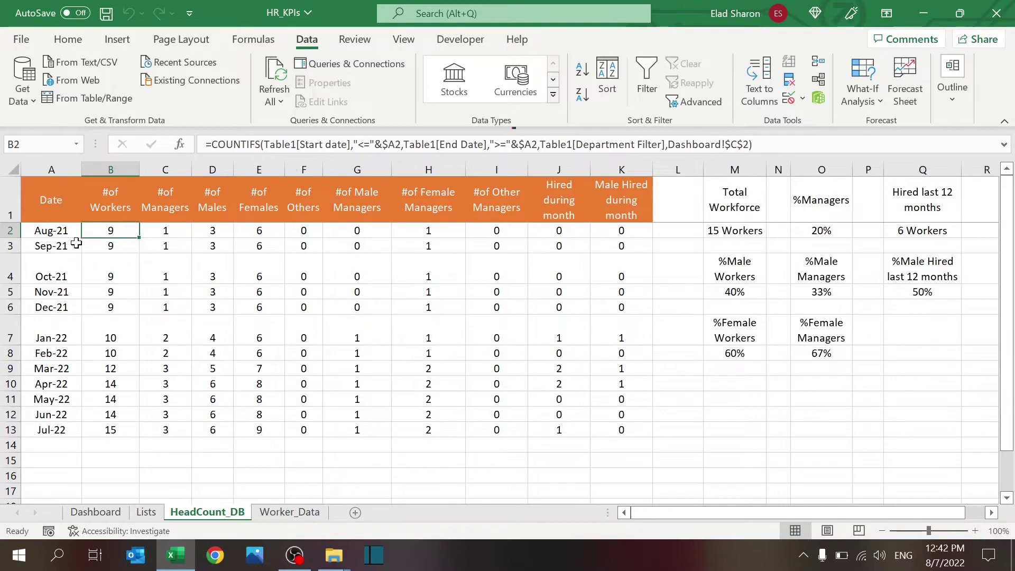
pyautogui.click(61, 230)
pyautogui.click(131, 231)
pyautogui.click(66, 236)
pyautogui.click(115, 231)
# Examine the #of Managers formula in C2 and trace its criterion to the Position Type column in Worker_Data
pyautogui.press('Right')
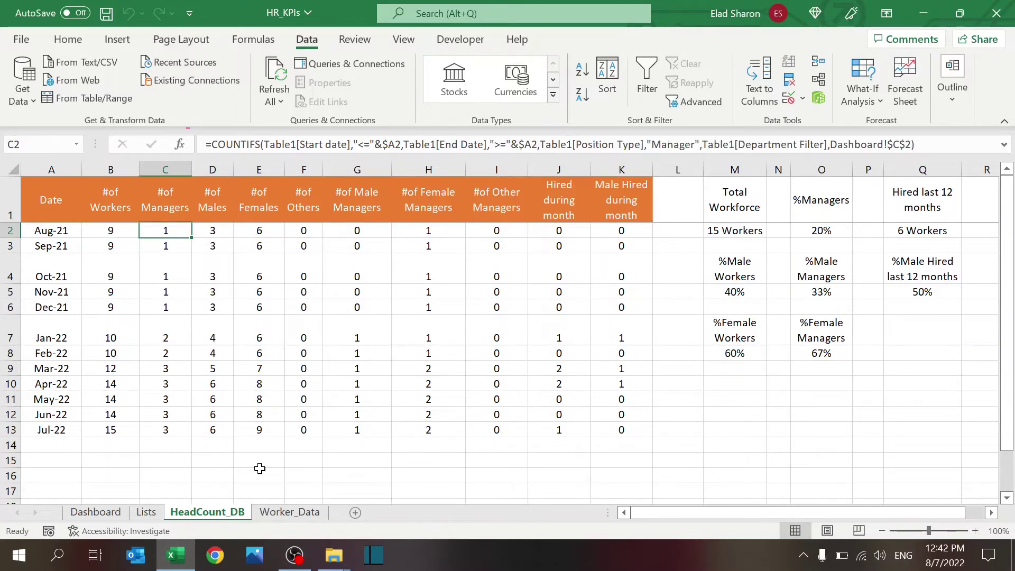
pyautogui.click(280, 513)
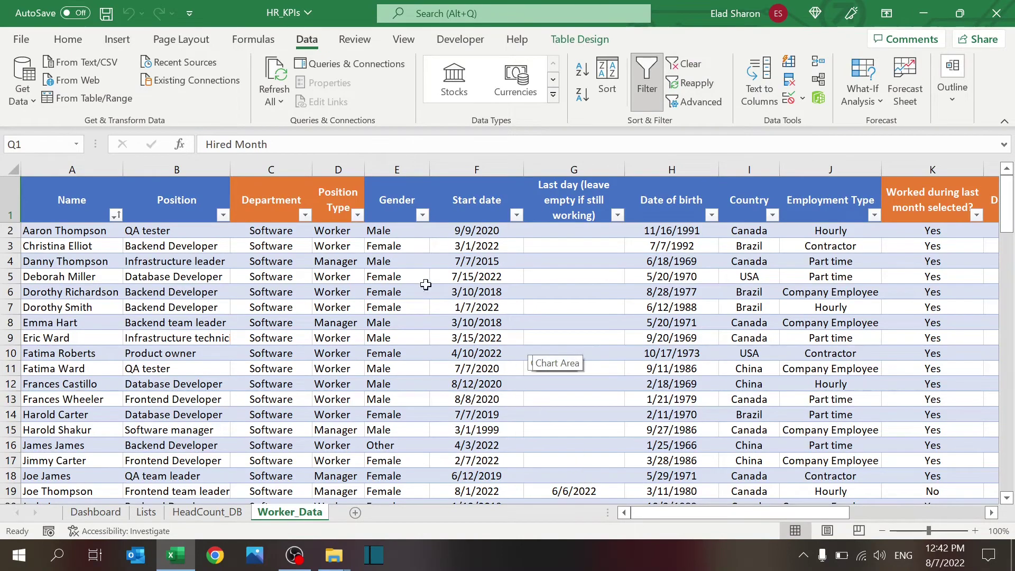
pyautogui.click(335, 202)
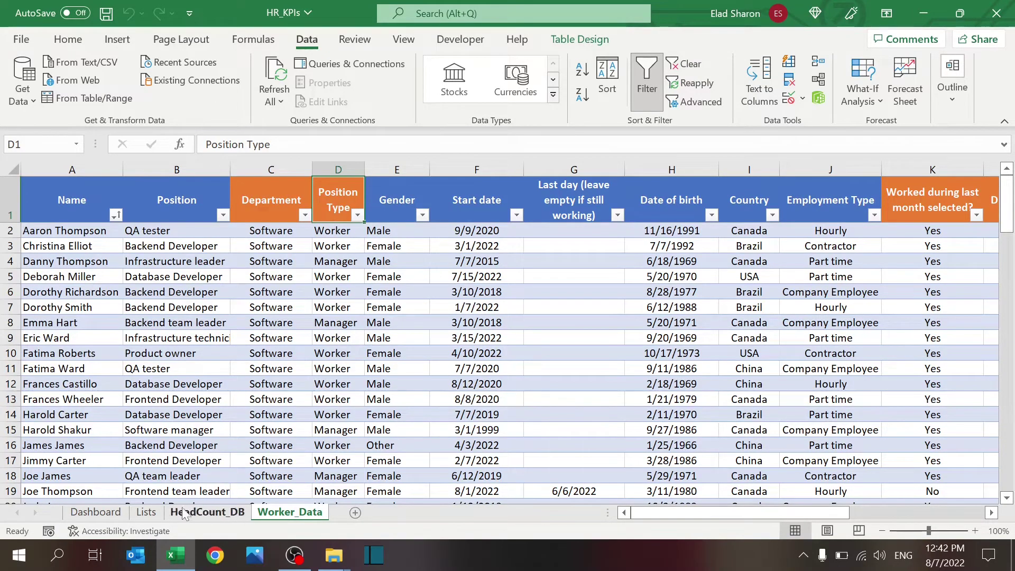
pyautogui.click(201, 512)
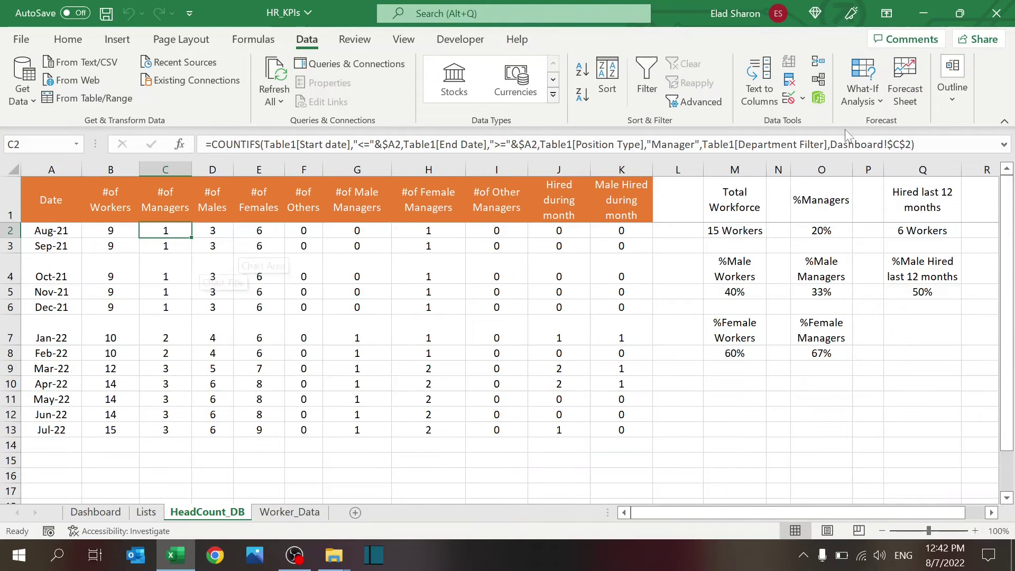
# Inspect the "Manager" and department criteria in C2 without changing the formula, and check the selectors on the Dashboard sheet
pyautogui.click(667, 145)
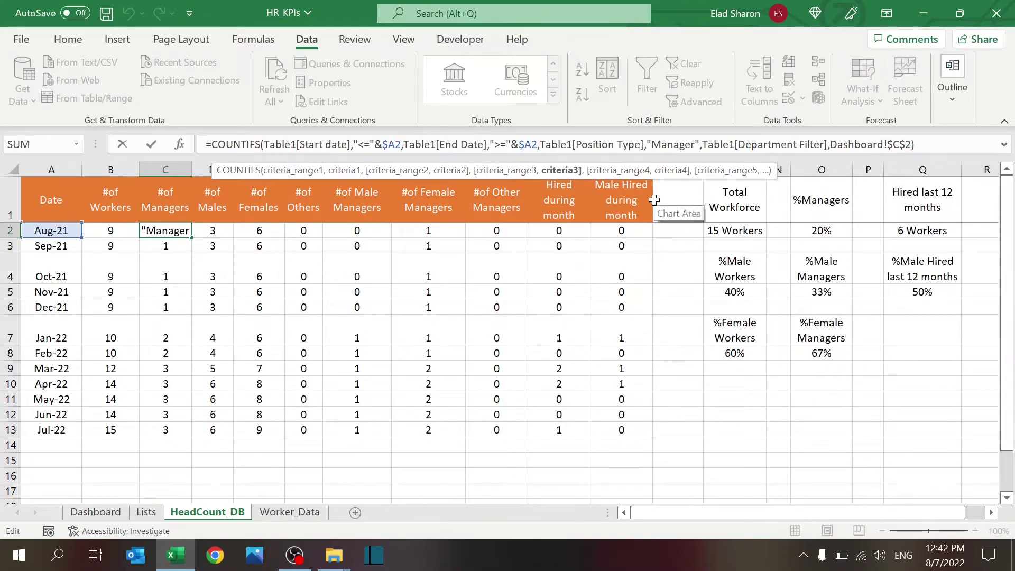
pyautogui.press('Escape')
pyautogui.press('Left')
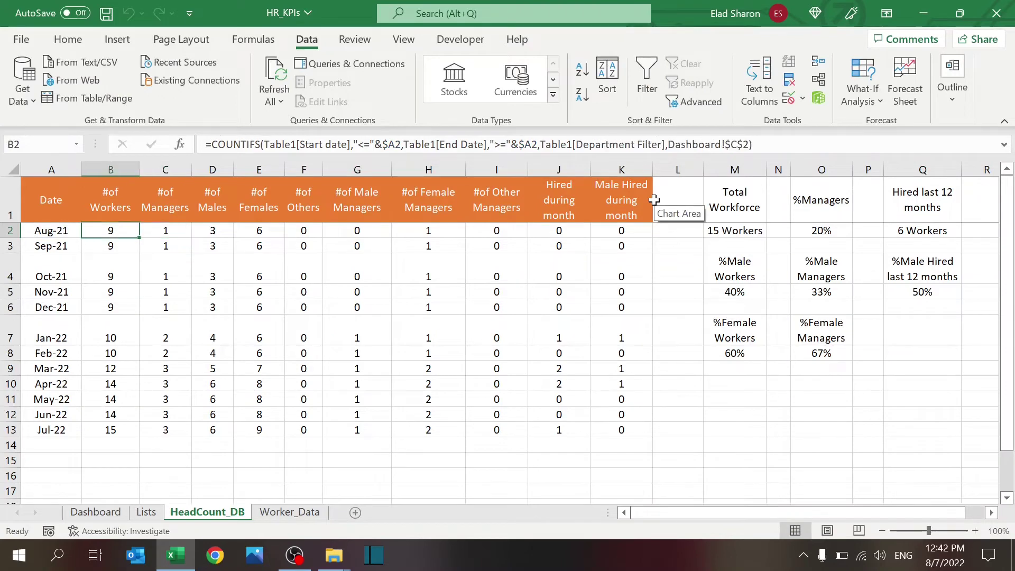
pyautogui.press('Right')
pyautogui.press('F2')
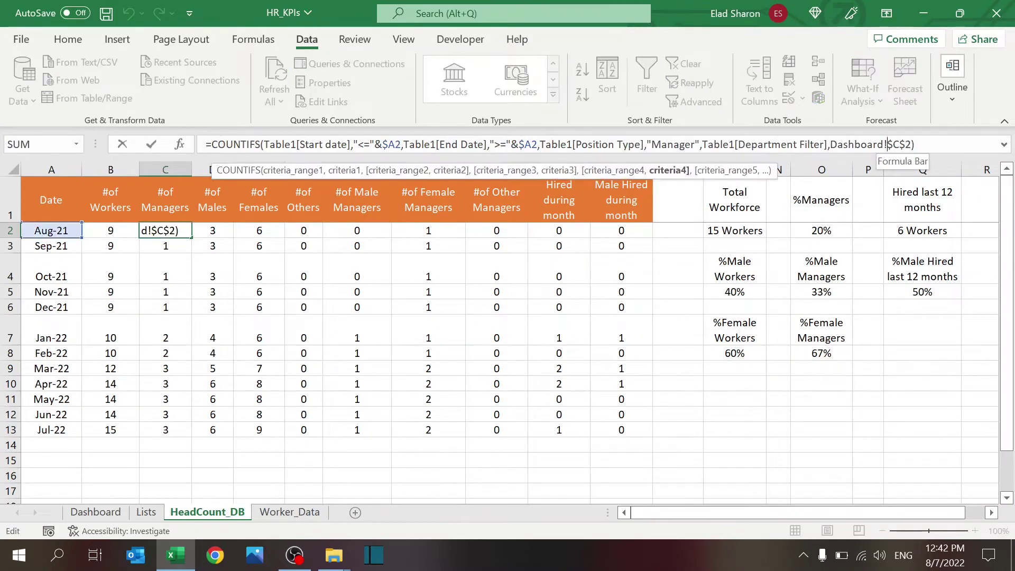
pyautogui.press('Escape')
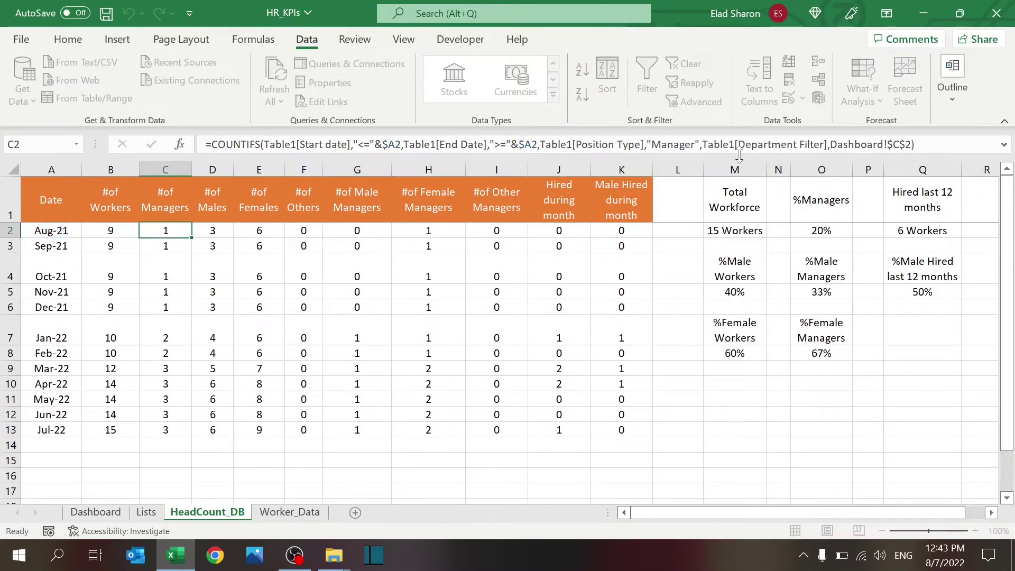
pyautogui.click(95, 513)
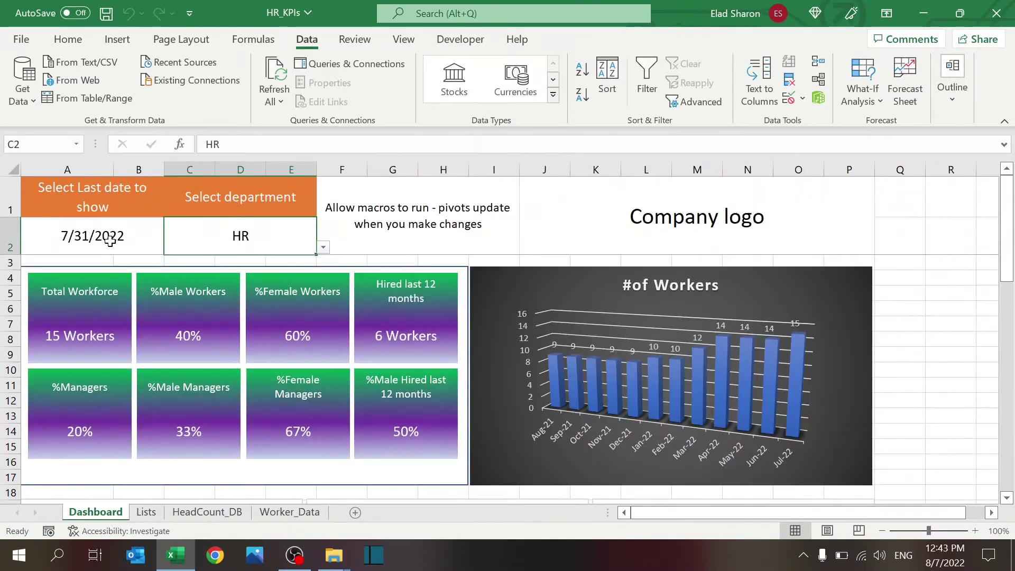
pyautogui.click(207, 512)
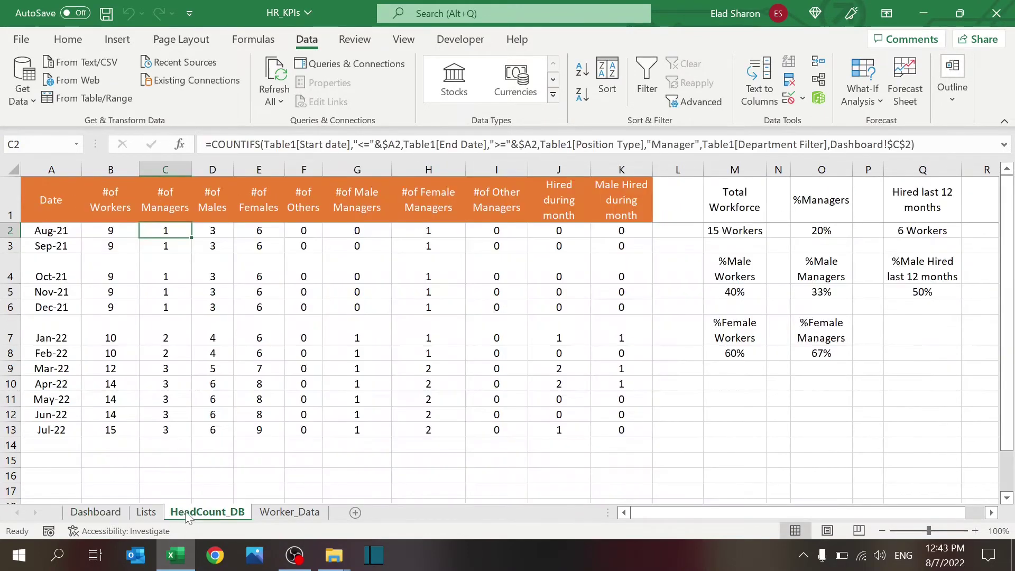
# Compare the gender criteria in the headcount formulas of D2:F2 with the combined manager and gender criteria in G2
pyautogui.press('Right')
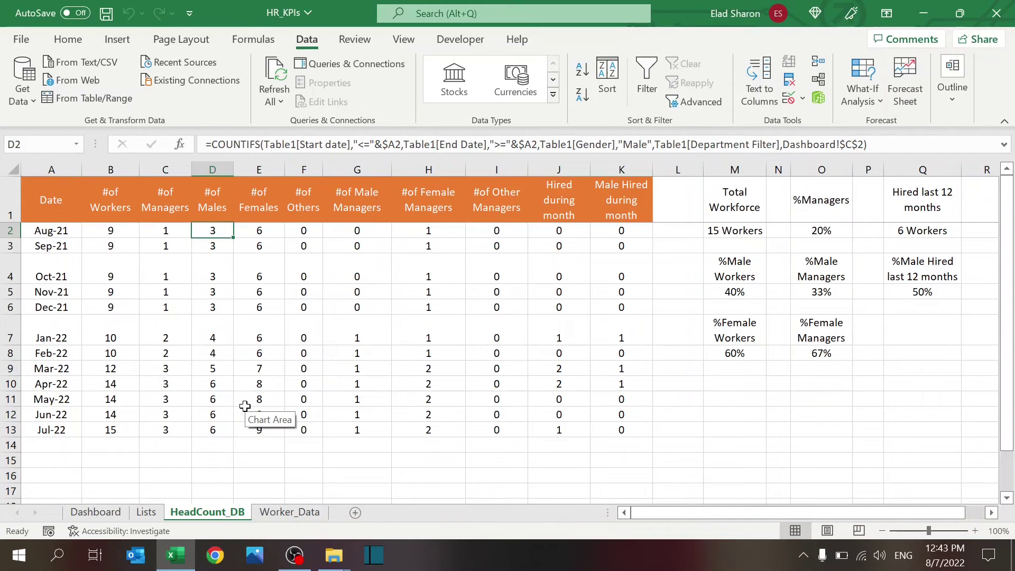
pyautogui.press('Right')
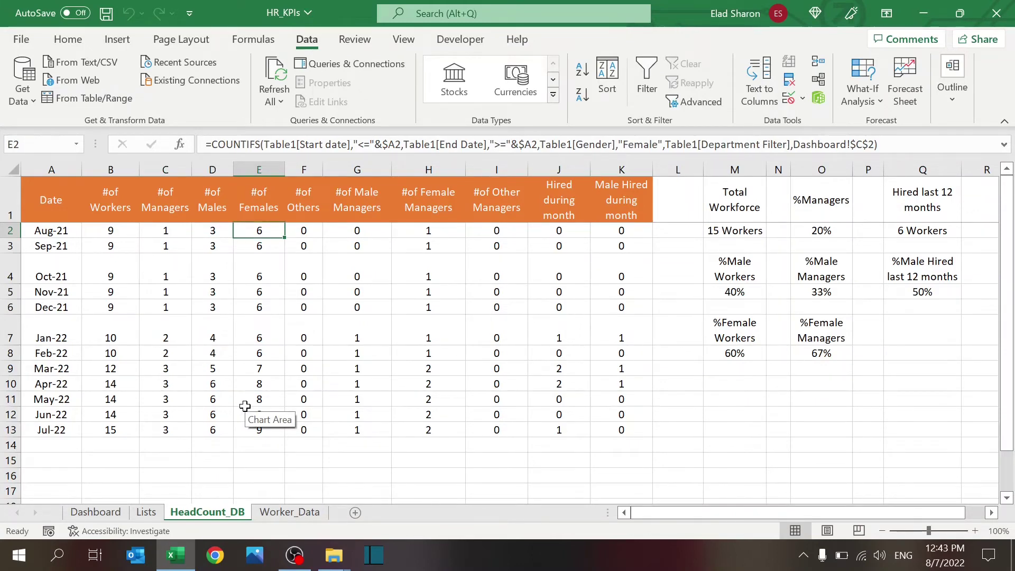
pyautogui.press('Left')
pyautogui.press('Right')
pyautogui.press('Right')
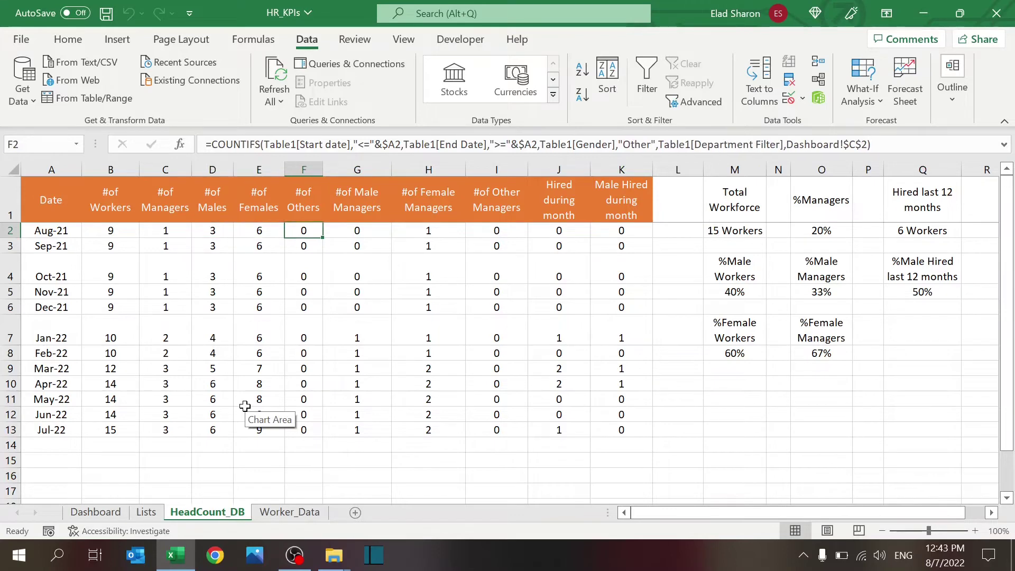
pyautogui.press('Right')
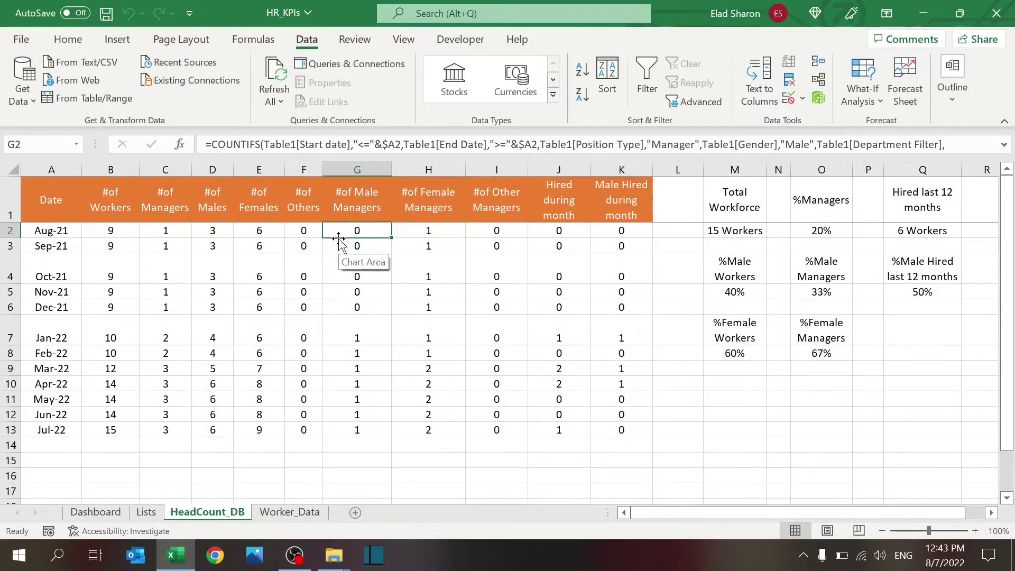
pyautogui.click(246, 273)
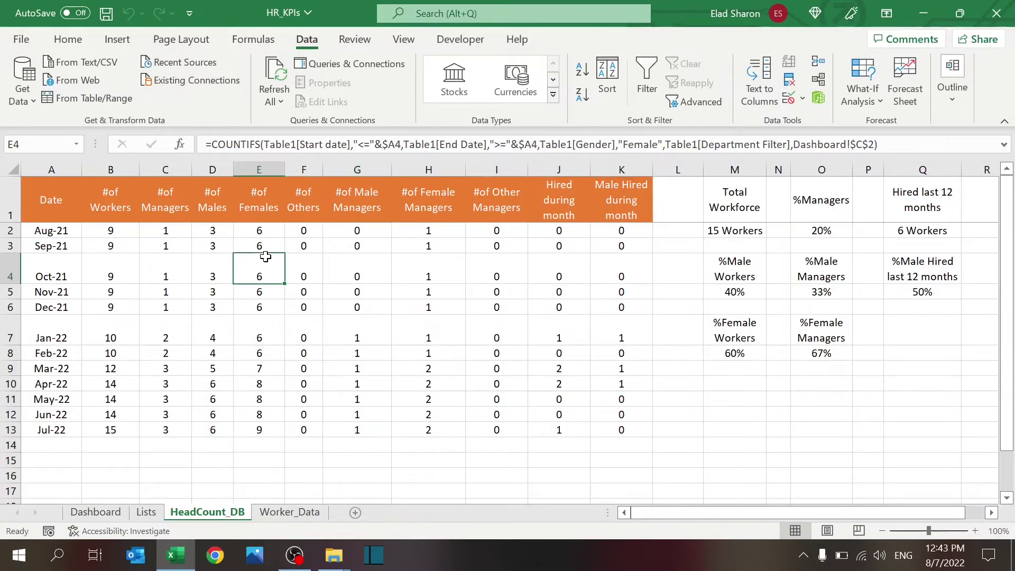
# Enter the sample formula =COUNTIFS(Table1[Gender],"Male") in G2 to demonstrate a structured reference to a table column
pyautogui.click(340, 229)
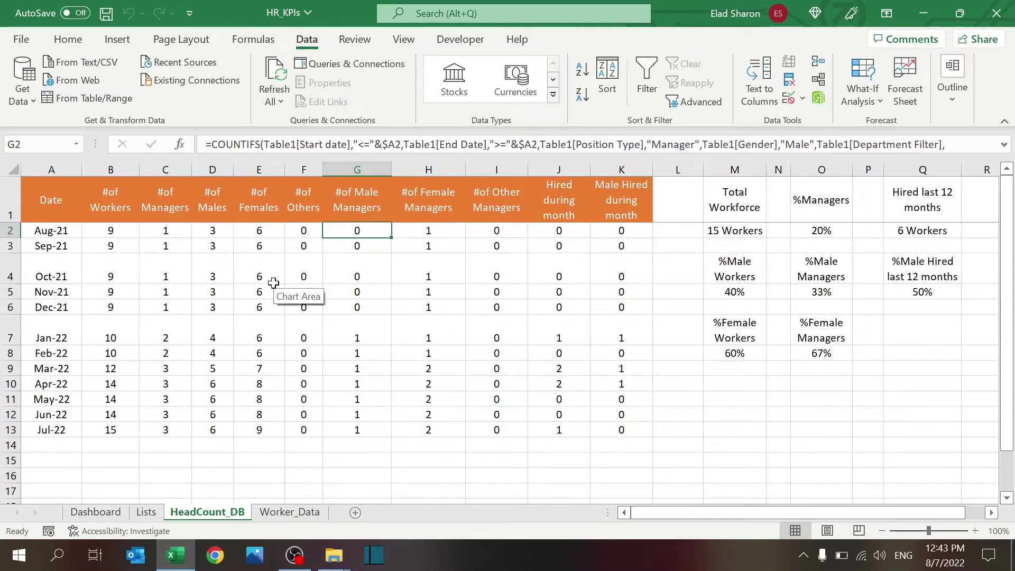
pyautogui.write('=cou')
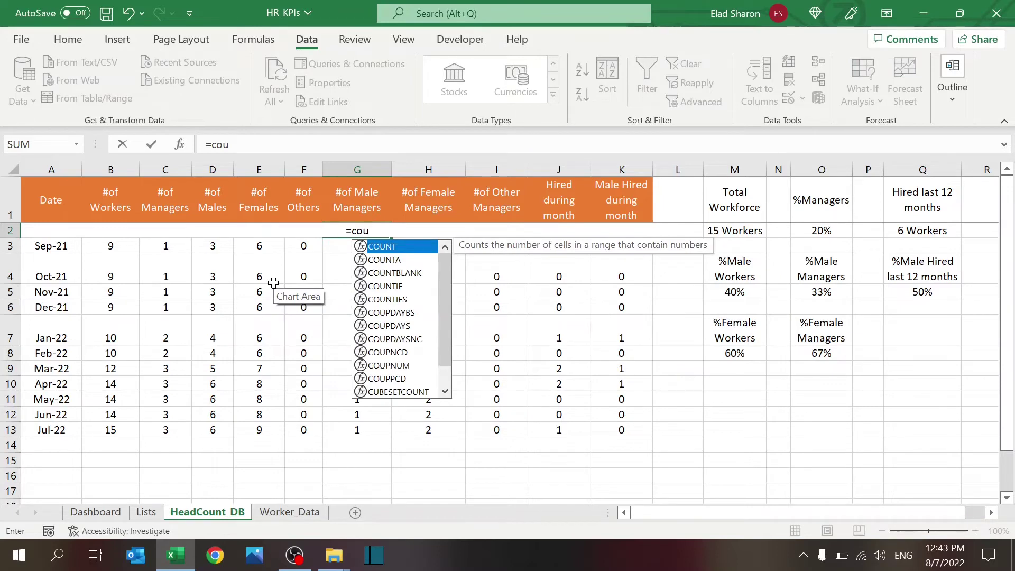
pyautogui.write('ntigs')
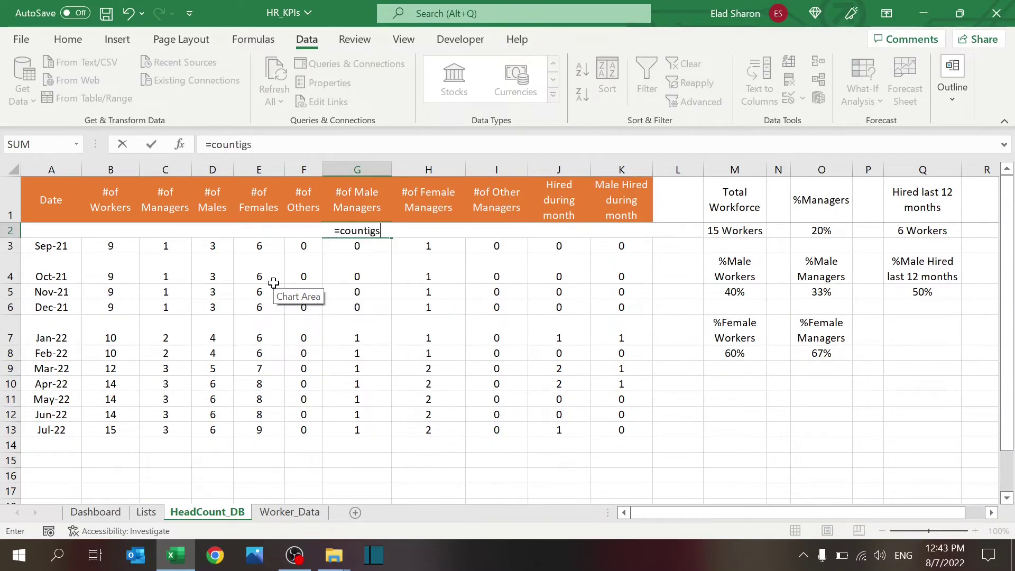
pyautogui.press('BackSpace')
pyautogui.press('BackSpace')
pyautogui.write('fs(')
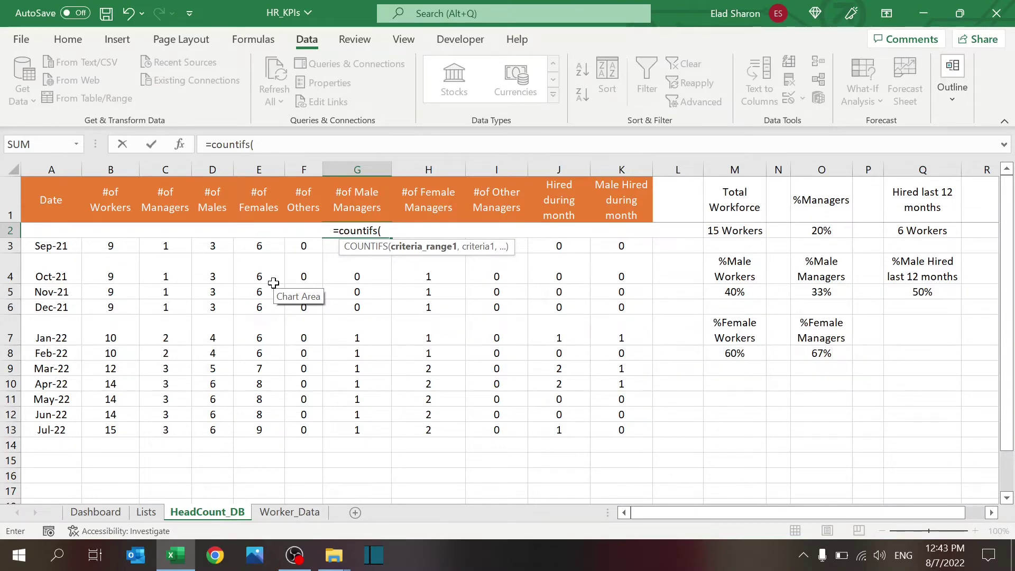
pyautogui.write('tab')
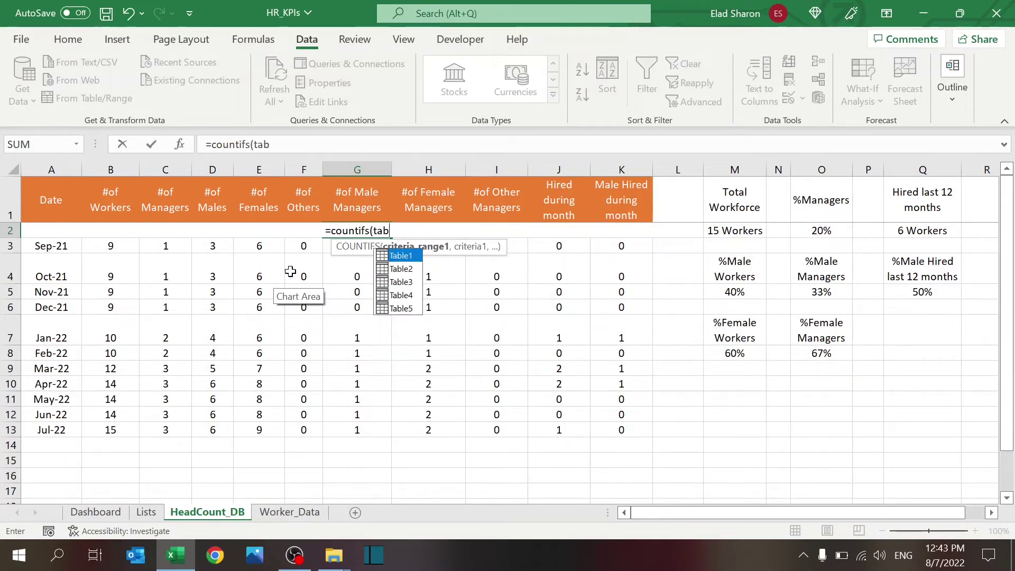
pyautogui.doubleClick(398, 257)
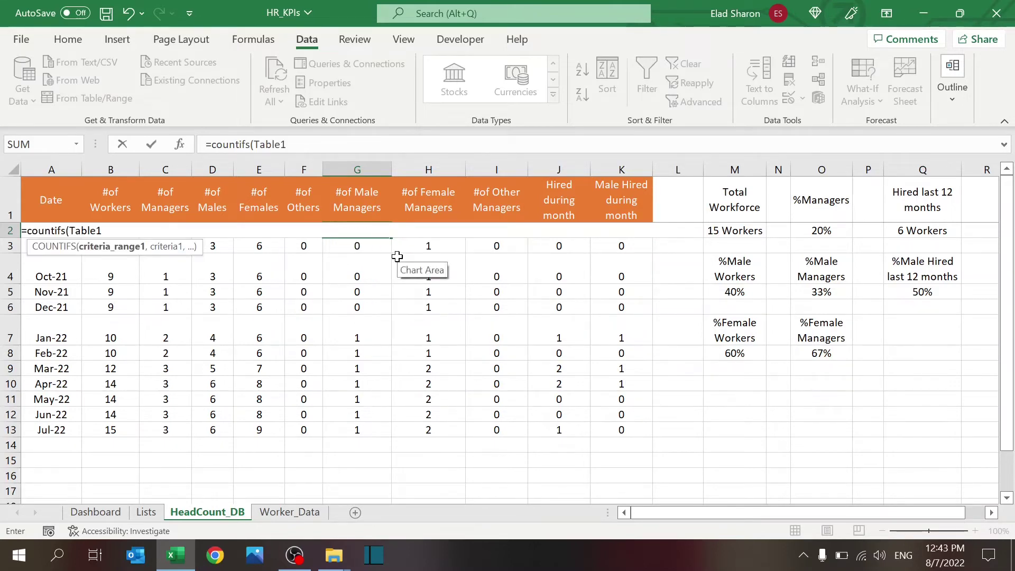
pyautogui.write('[')
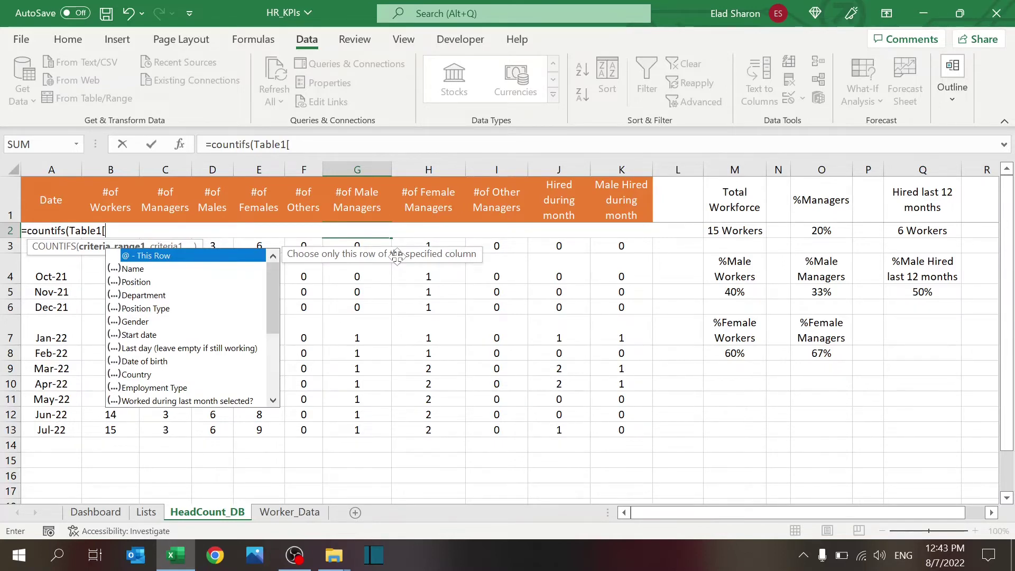
pyautogui.click(145, 324)
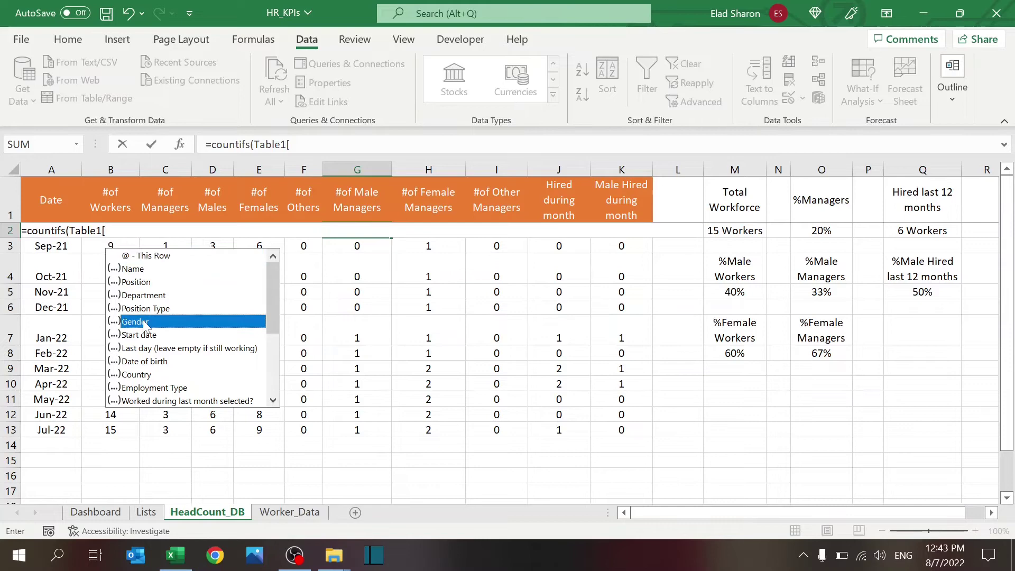
pyautogui.doubleClick(144, 323)
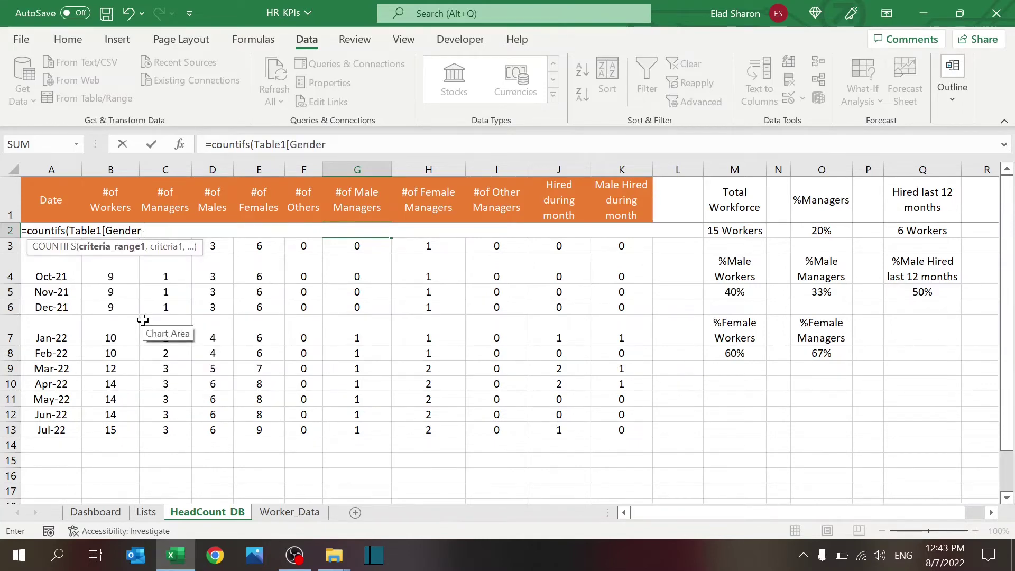
pyautogui.write('],')
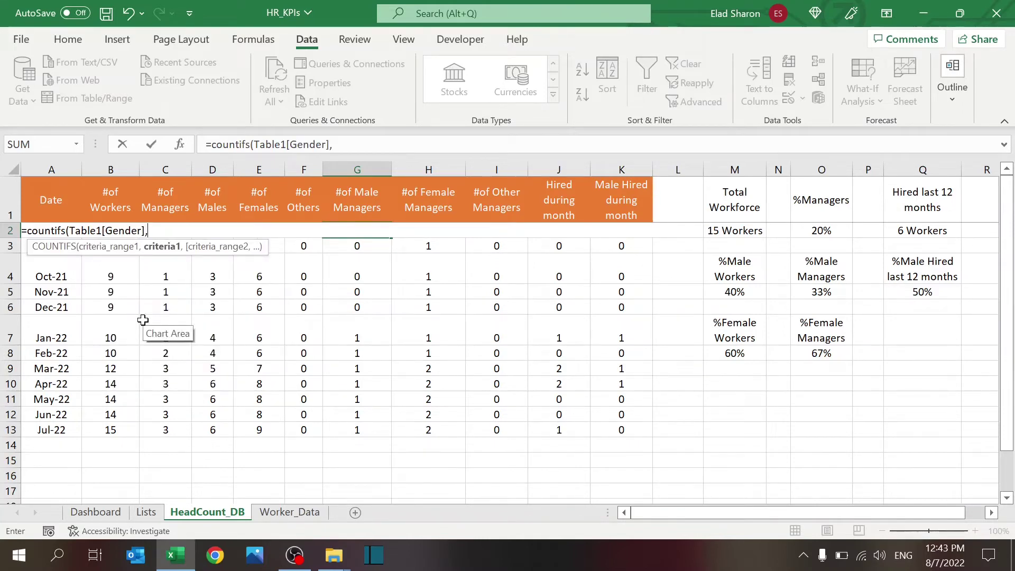
pyautogui.write('"Male")')
pyautogui.press('Return')
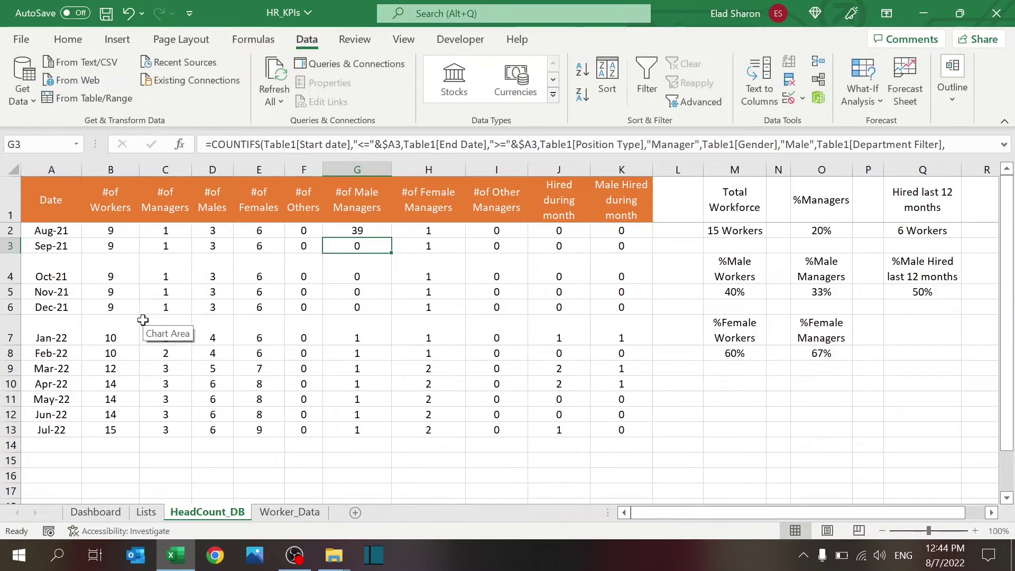
pyautogui.press('Up')
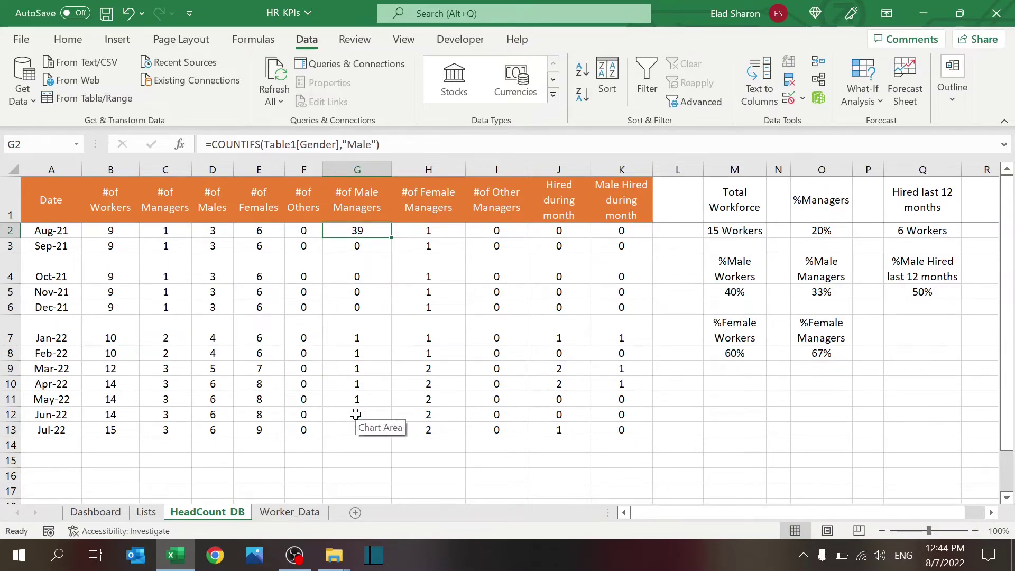
# Restore the #of Male Managers formula in G2 by copying it from G3
pyautogui.press('Down')
pyautogui.hotkey('ctrl', 'c')
pyautogui.press('Up')
pyautogui.hotkey('ctrl', 'v')
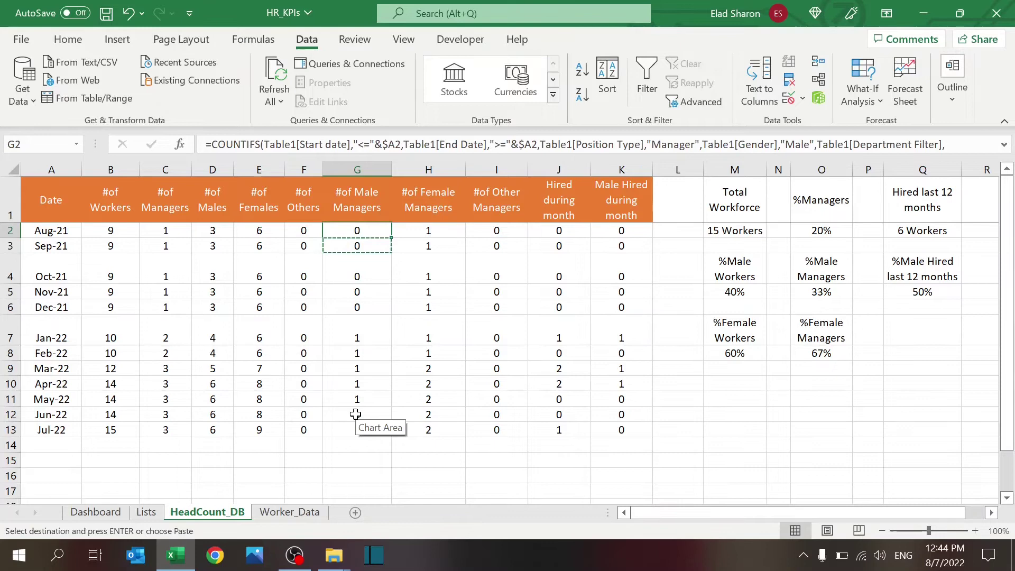
pyautogui.press('Escape')
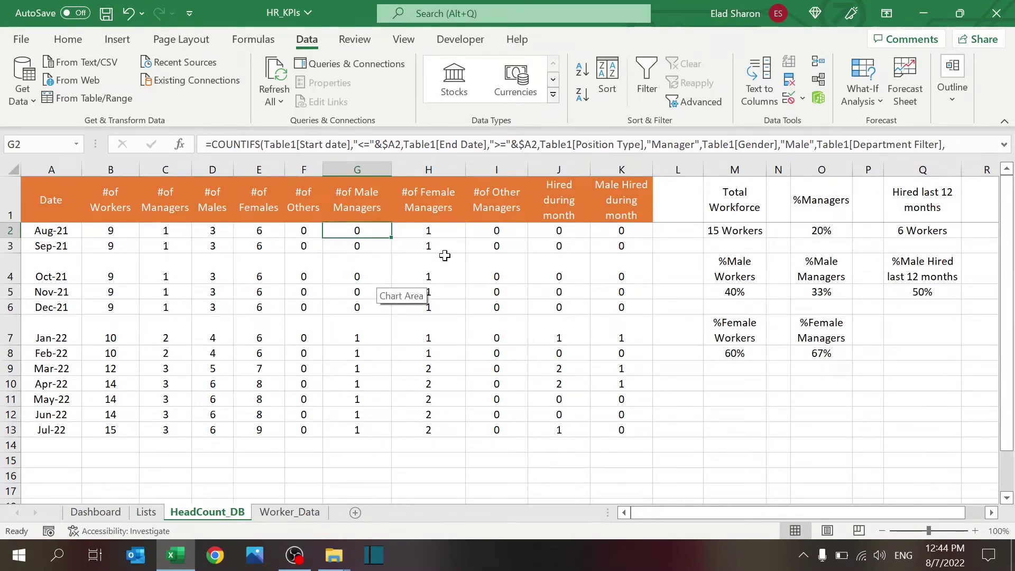
# Compare the manager formulas in G2:I2 with the Hired during month and Male Hired formulas in J2:K2
pyautogui.click(1003, 145)
pyautogui.click(1003, 146)
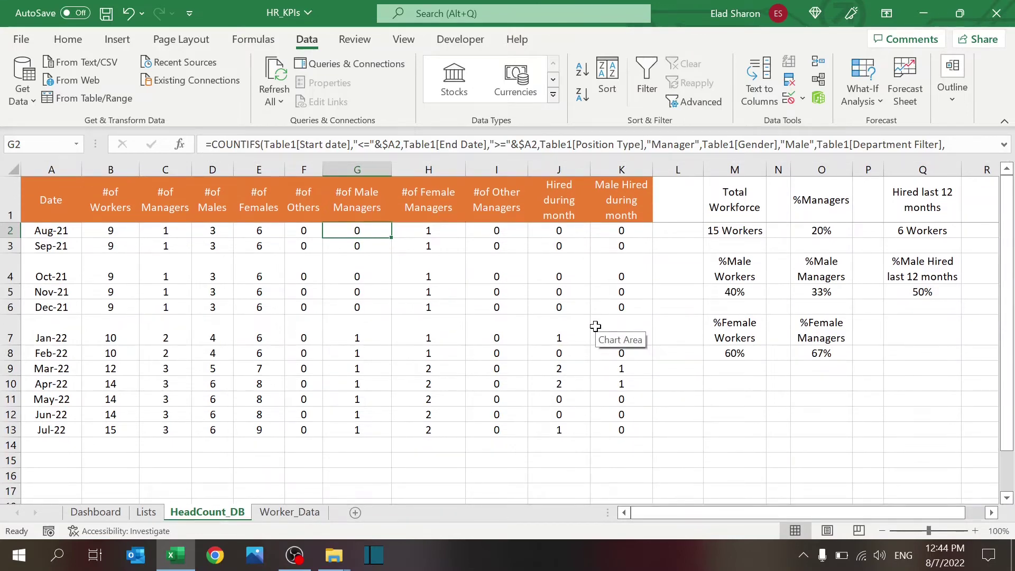
pyautogui.press('Right')
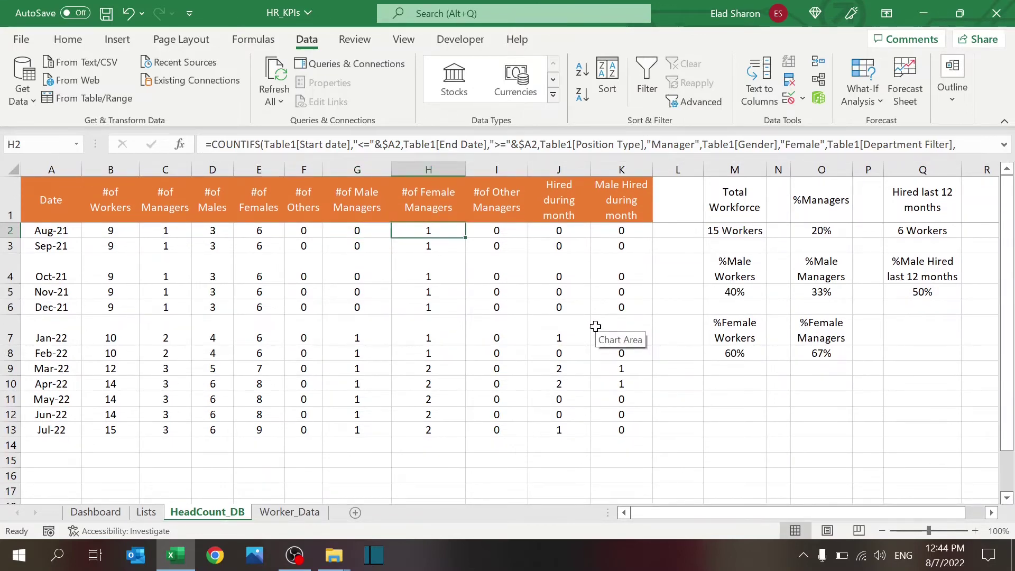
pyautogui.press('Right')
pyautogui.press('Right')
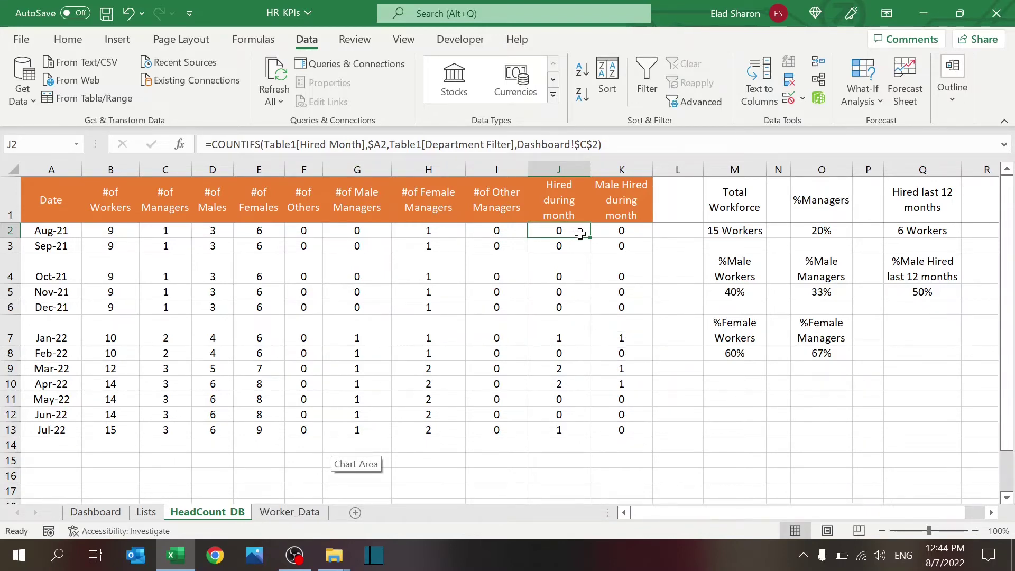
pyautogui.click(641, 230)
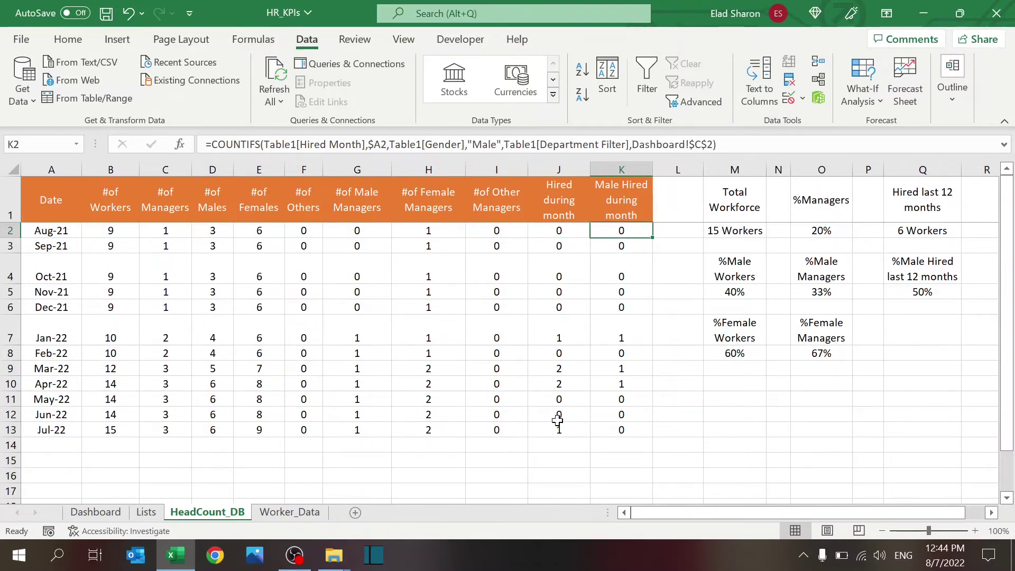
pyautogui.click(632, 472)
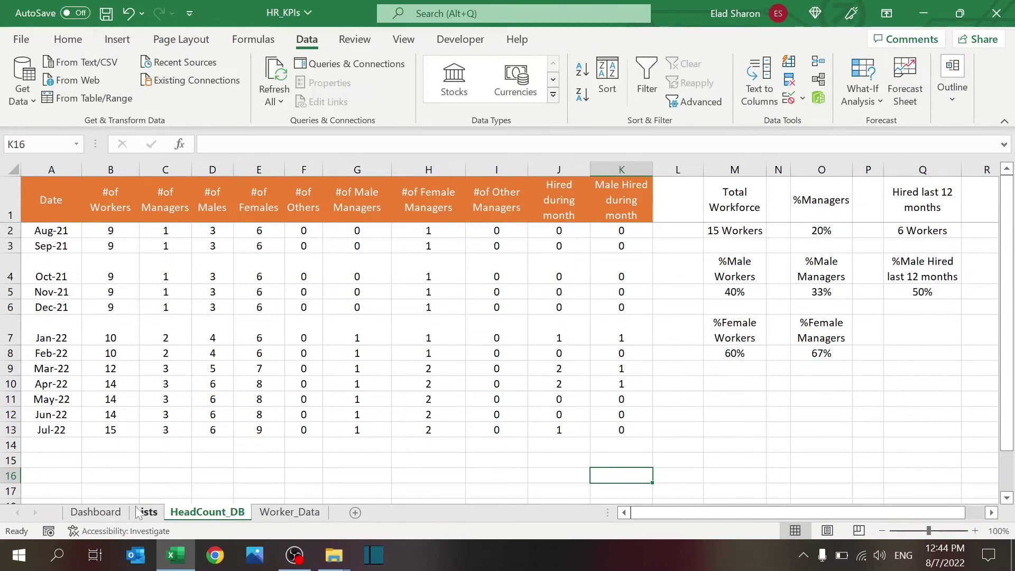
# Inspect the cell reference behind the Total Workforce card title on the Dashboard sheet
pyautogui.click(96, 512)
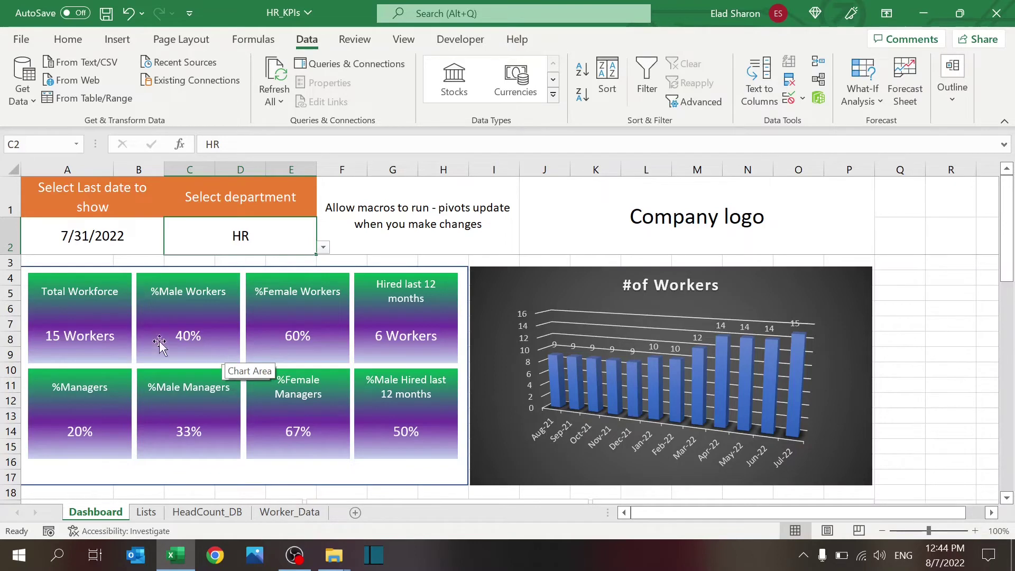
pyautogui.click(146, 512)
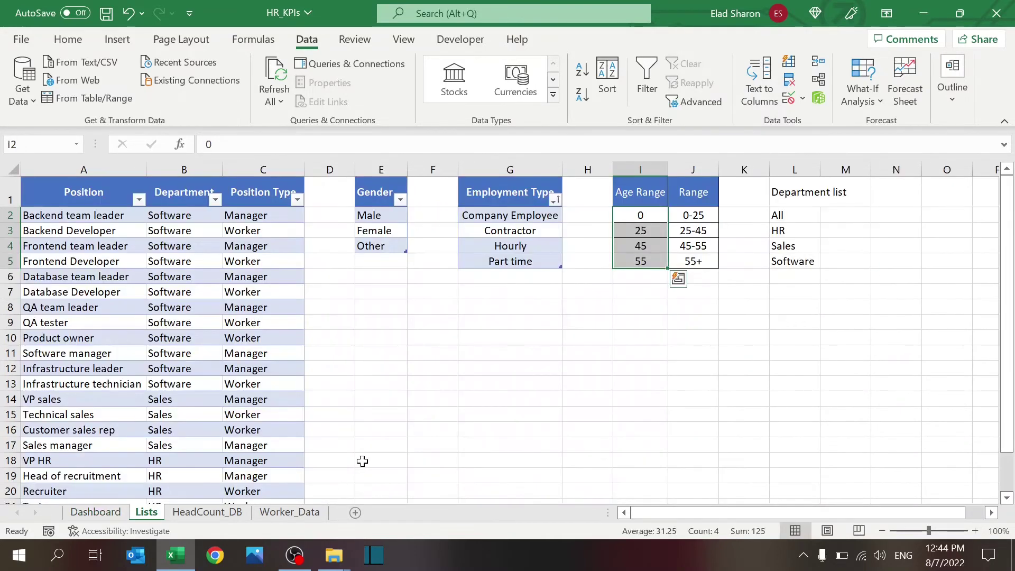
pyautogui.click(96, 512)
pyautogui.click(101, 292)
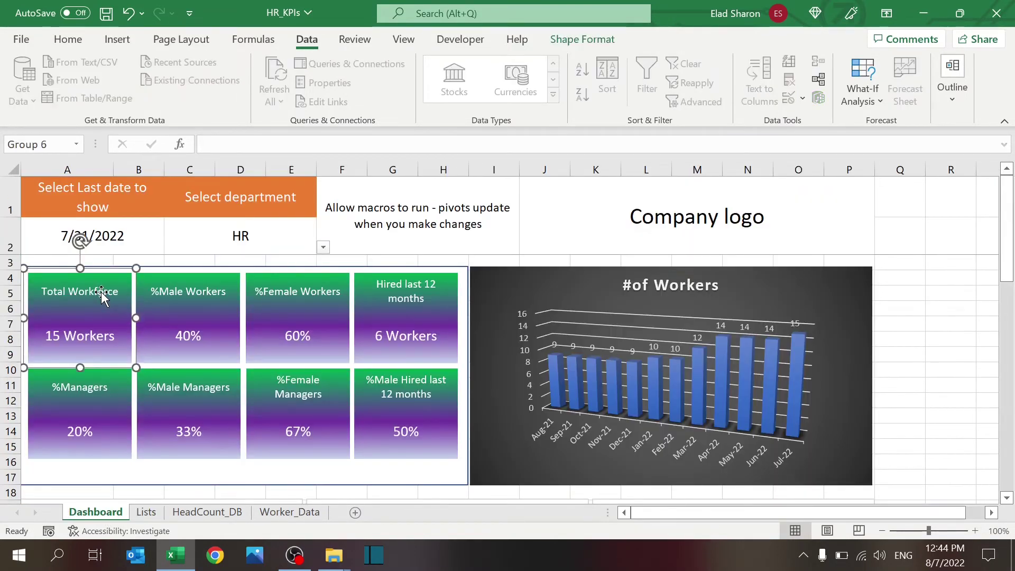
pyautogui.click(100, 291)
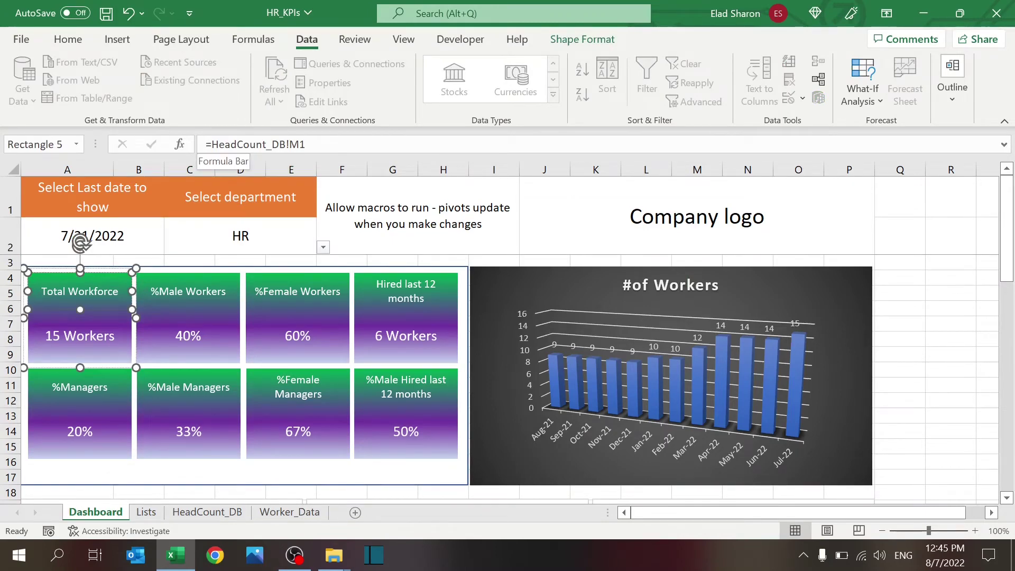
# Change the Total Workforce heading in M1 of HeadCount_DB to "Test" and check the linked card on the Dashboard
pyautogui.click(207, 511)
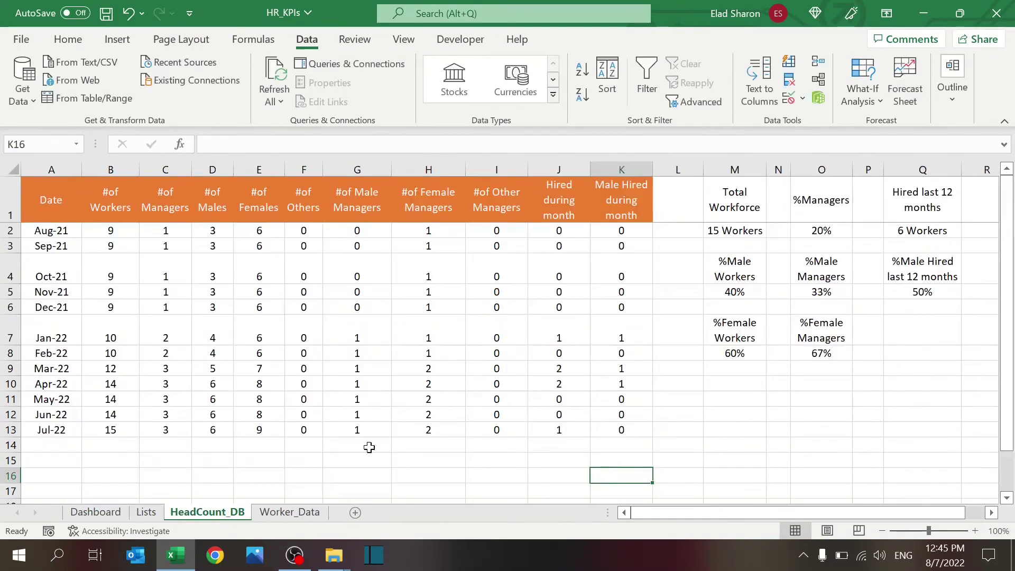
pyautogui.click(746, 186)
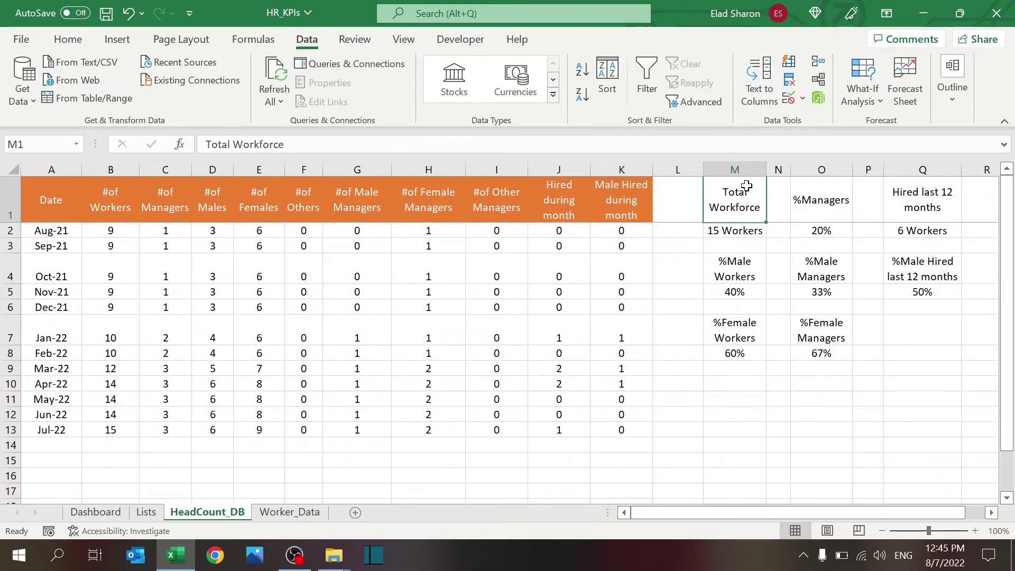
pyautogui.write('Test')
pyautogui.press('Return')
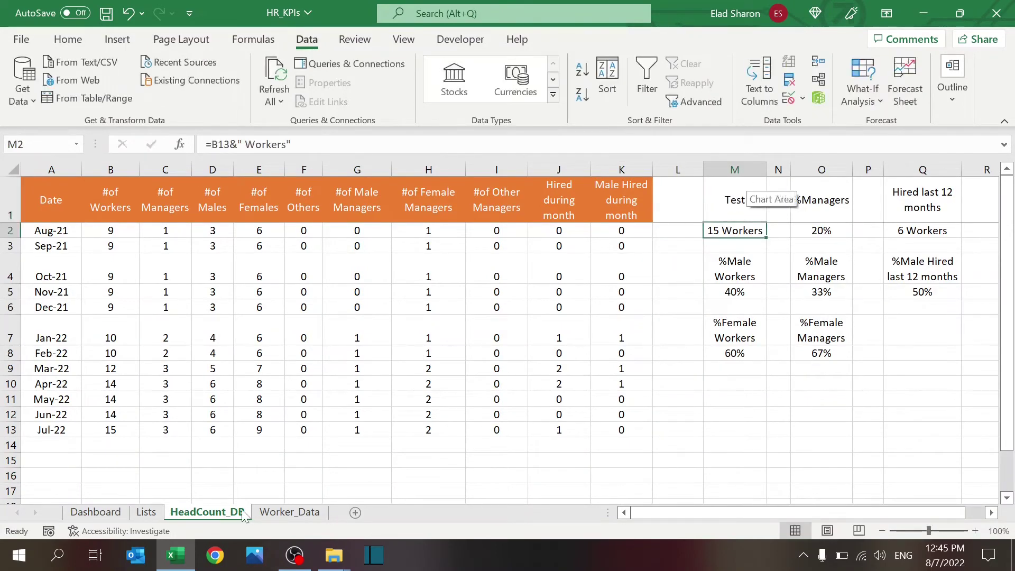
pyautogui.click(111, 518)
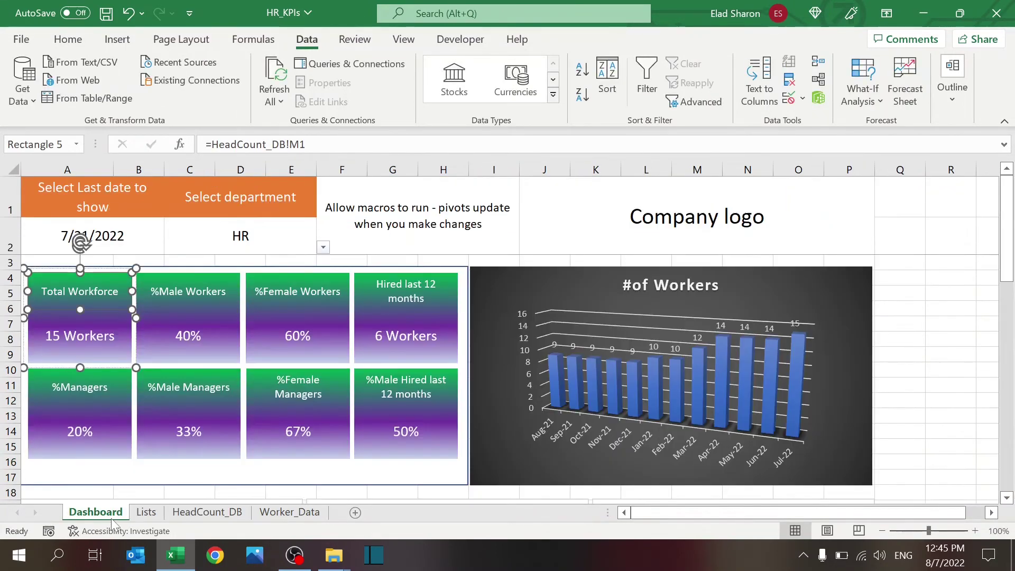
# Undo the heading change in M1 of HeadCount_DB
pyautogui.click(200, 513)
pyautogui.hotkey('ctrl', 'z')
pyautogui.click(685, 264)
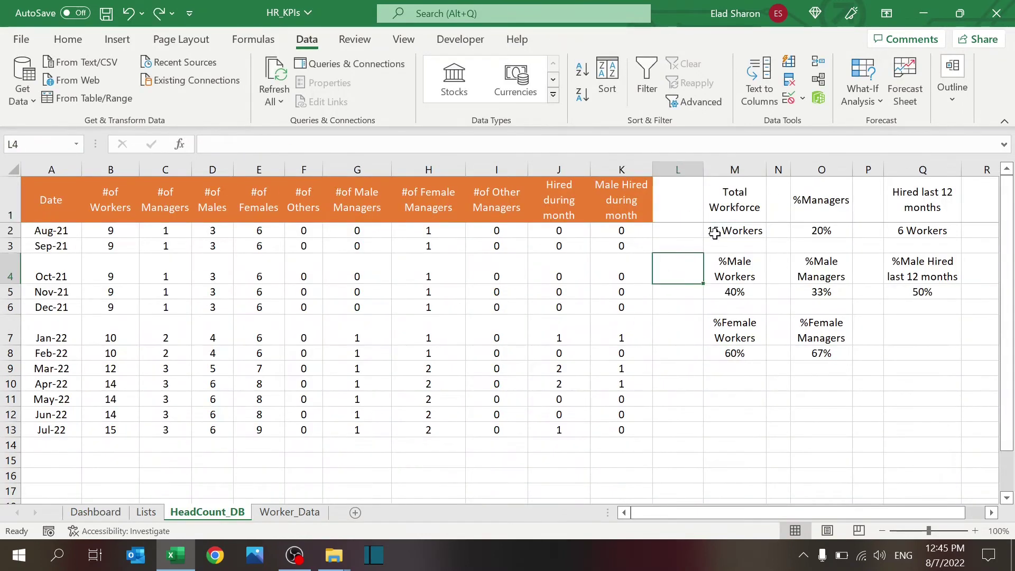
# Examine the Total Workforce formula in M2 and the %Male Workers ROUND formula in M5, tracing their row 13 references
pyautogui.click(721, 232)
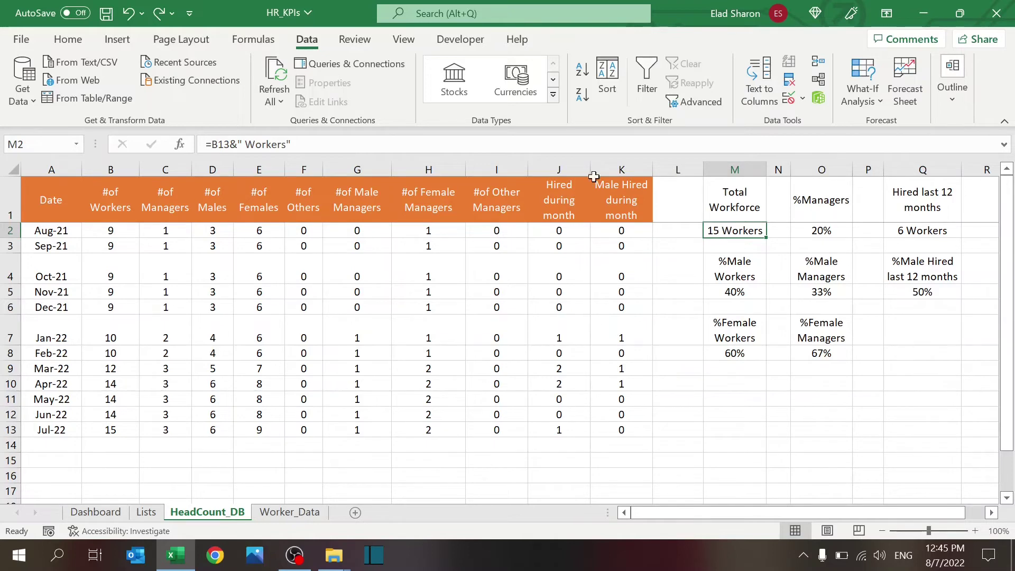
pyautogui.press('F2')
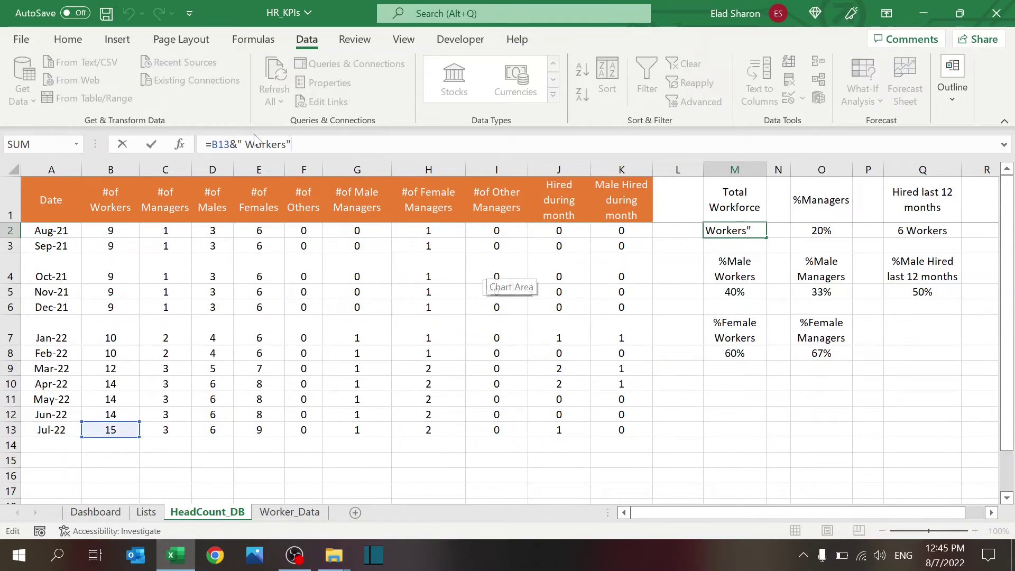
pyautogui.press('Return')
pyautogui.press('Down')
pyautogui.press('Down')
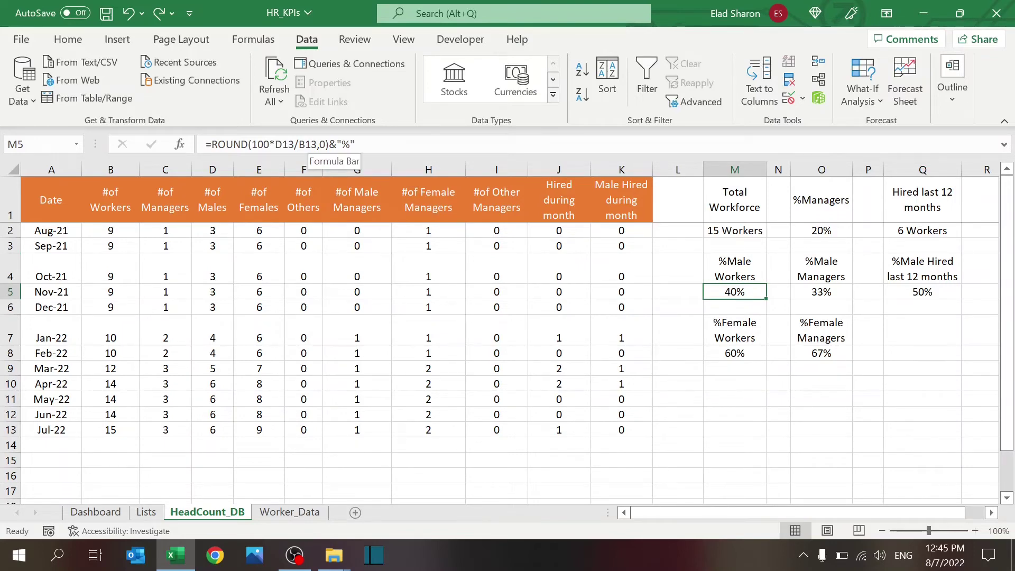
pyautogui.click(275, 143)
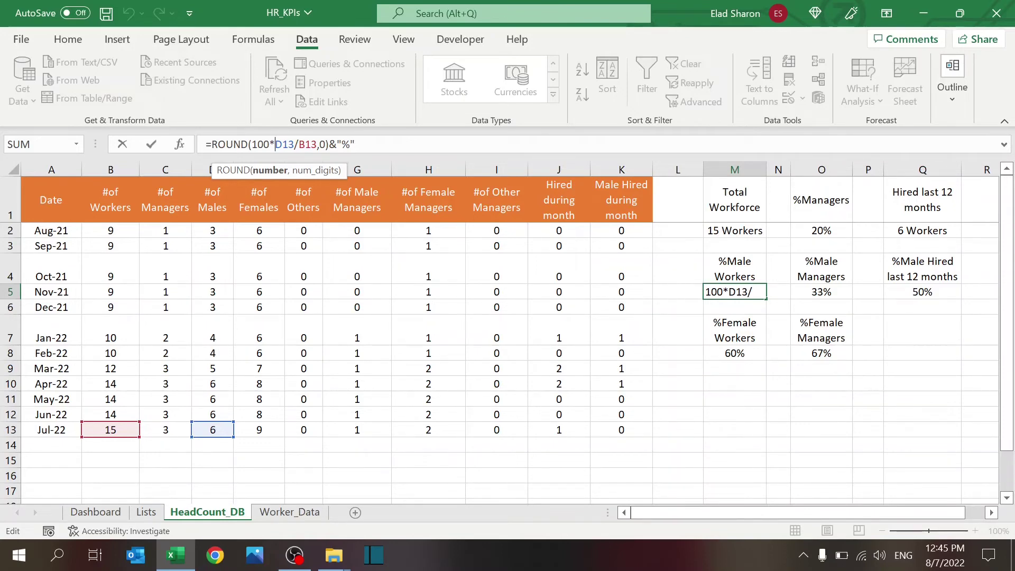
pyautogui.hotkey('ctrl', 'Return')
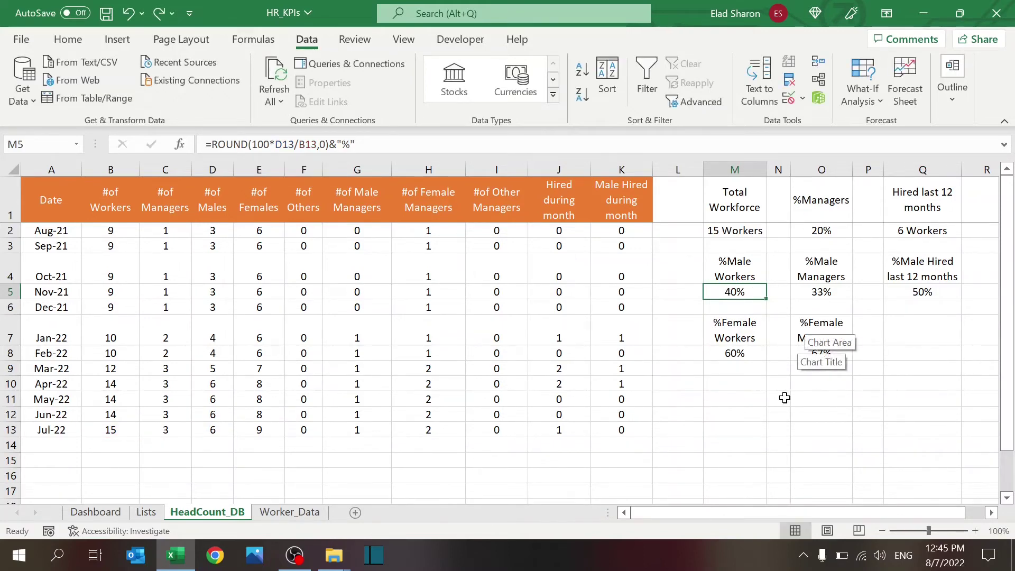
# Review the KPI formulas for female workers in M8, female and male managers in O8 and O5, and recent hires in Q5 and Q2
pyautogui.click(747, 352)
pyautogui.click(836, 352)
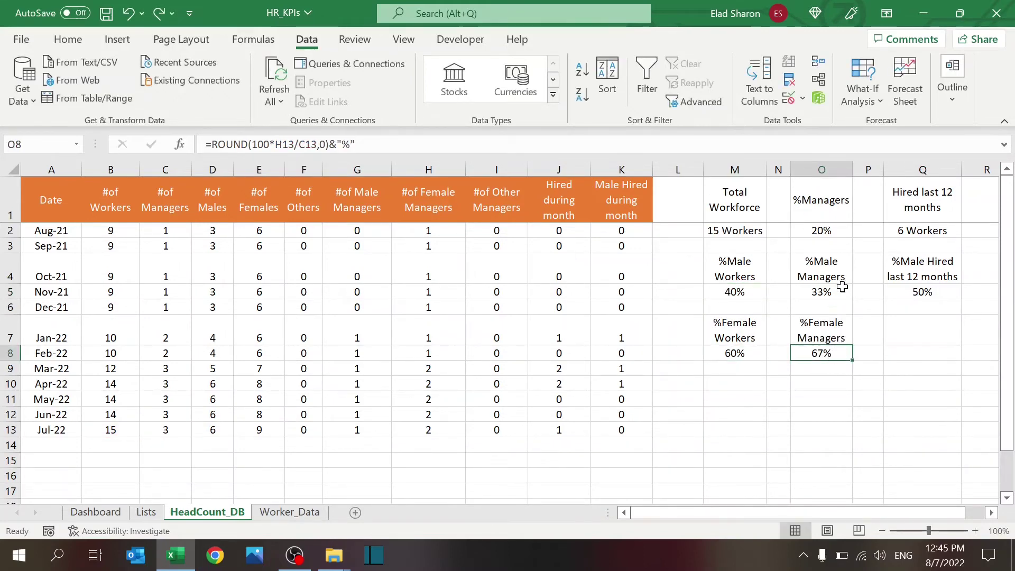
pyautogui.click(843, 292)
pyautogui.click(910, 289)
pyautogui.click(916, 229)
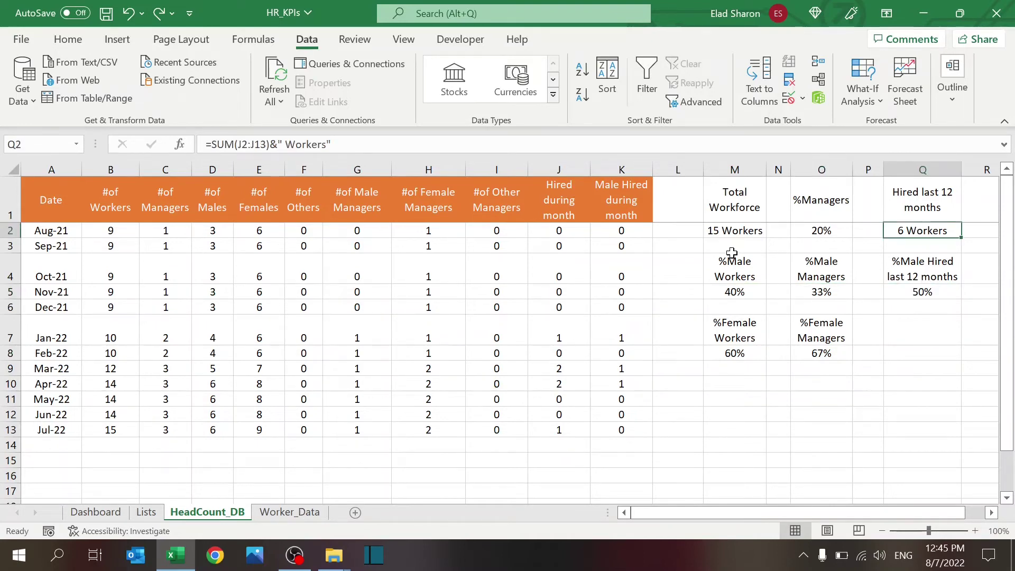
# Trace the J2:J13 range in the Q2 hires formula and review the KPI cells back to the M1 heading
pyautogui.click(430, 153)
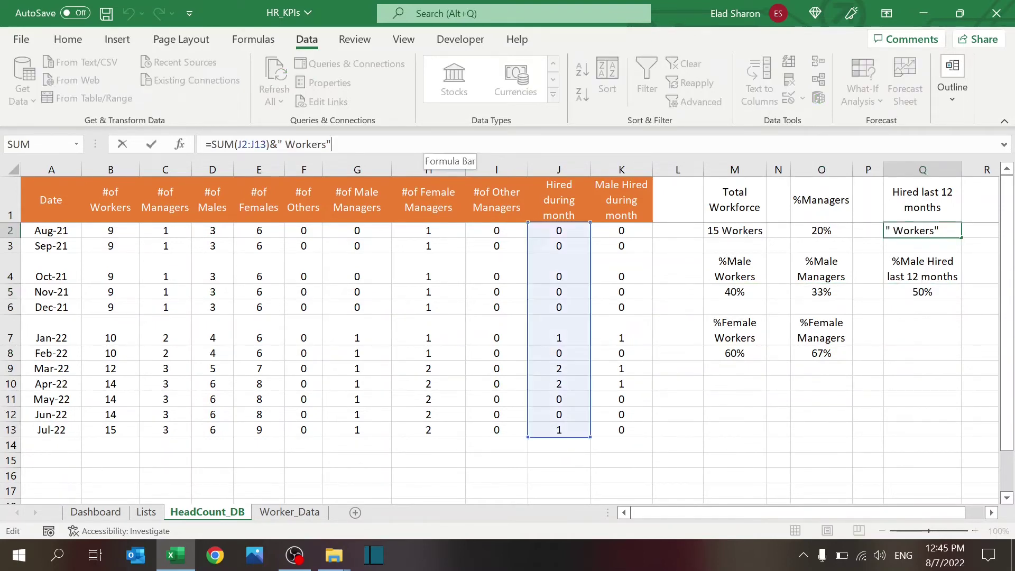
pyautogui.press('Escape')
pyautogui.click(820, 230)
pyautogui.click(778, 231)
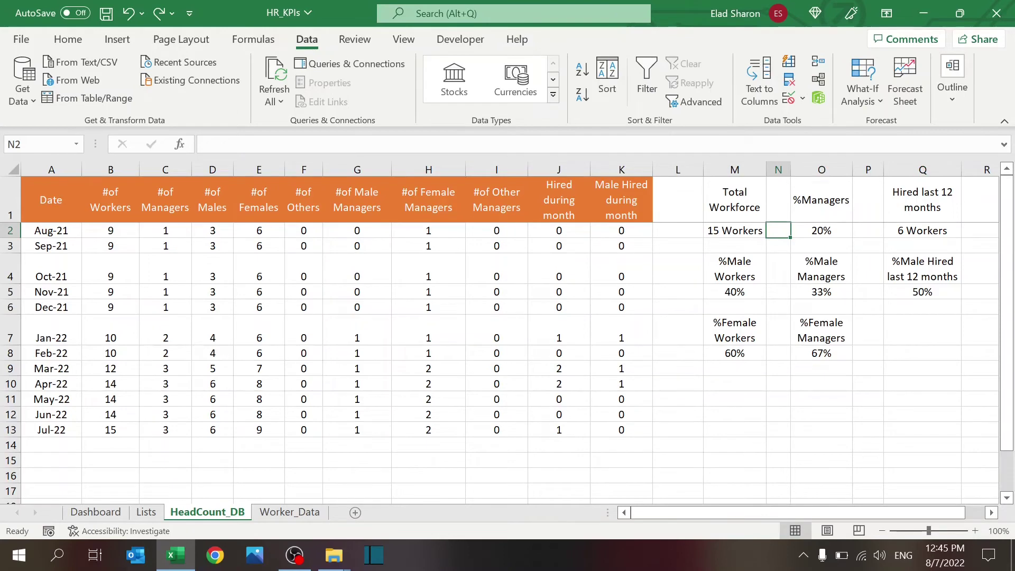
pyautogui.click(778, 200)
pyautogui.click(821, 200)
pyautogui.click(735, 200)
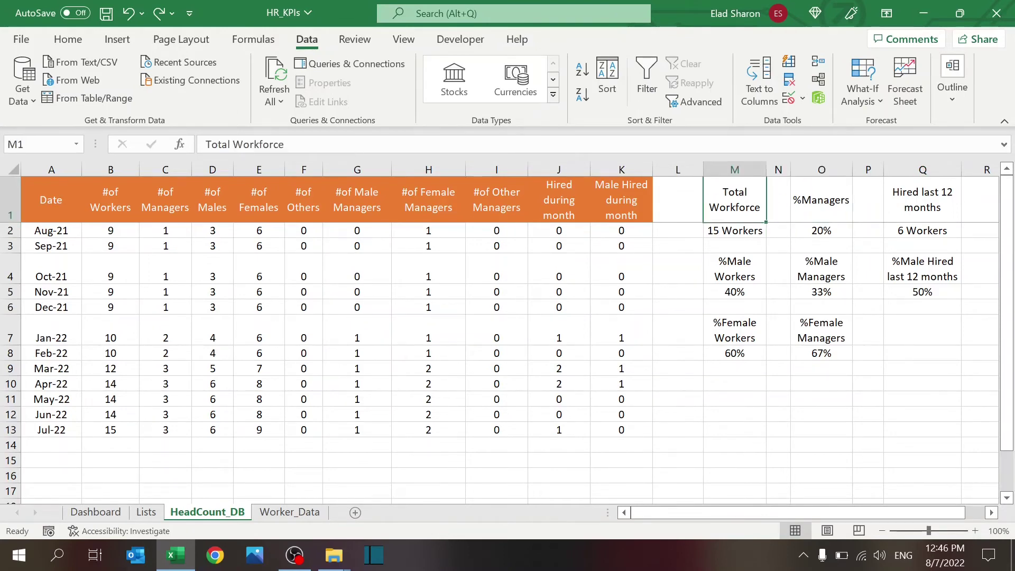
# View the Total Workforce card on the Dashboard sheet and its link to M1, and return to HeadCount_DB
pyautogui.click(95, 511)
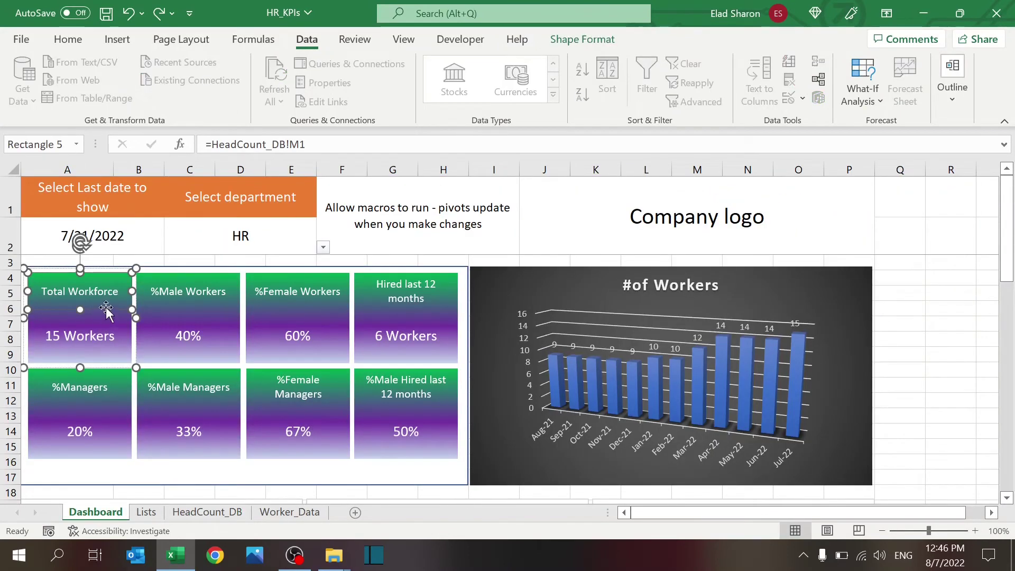
pyautogui.click(151, 530)
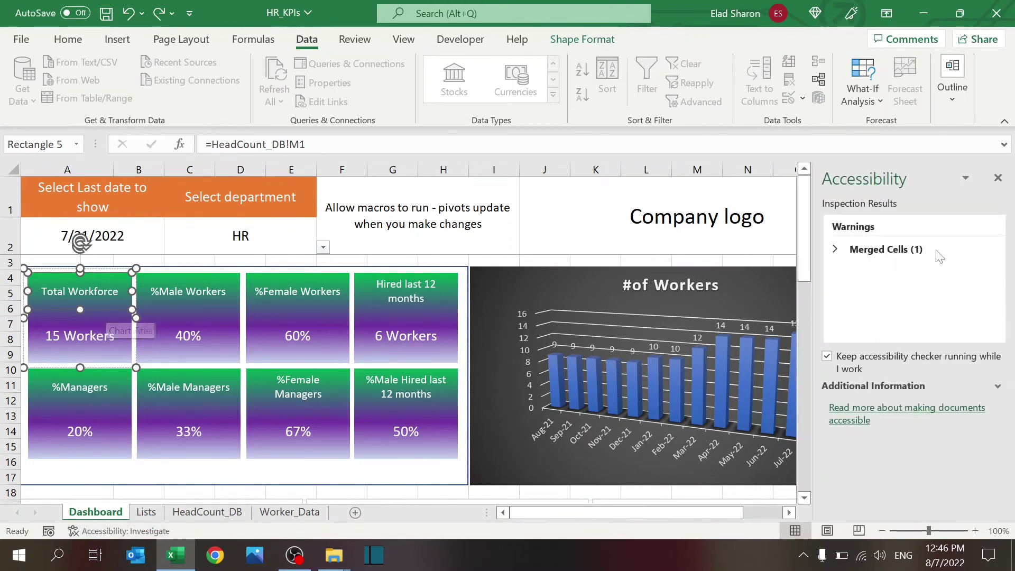
pyautogui.click(998, 180)
pyautogui.hotkey('ctrl', 'pagedown')
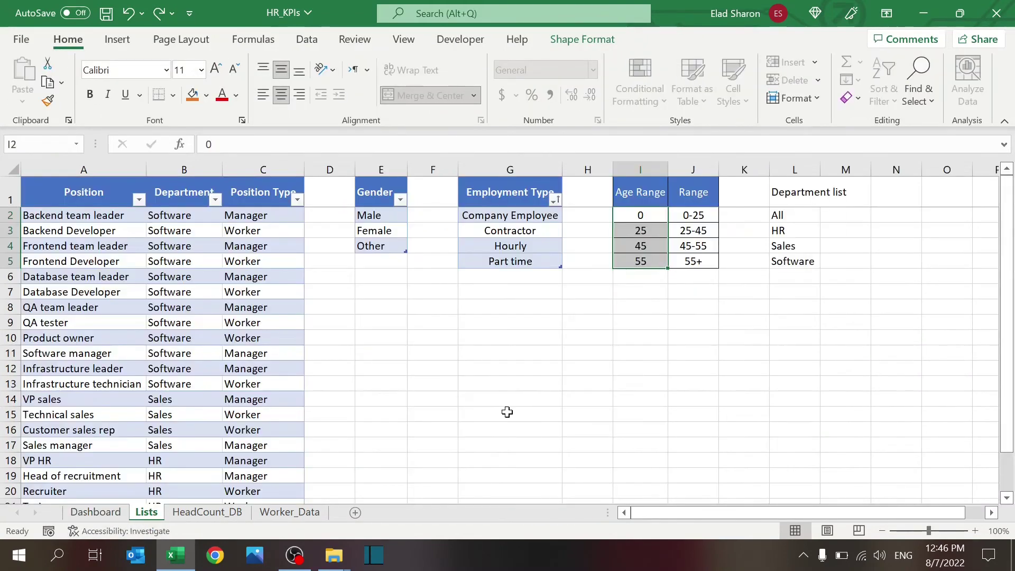
pyautogui.click(206, 512)
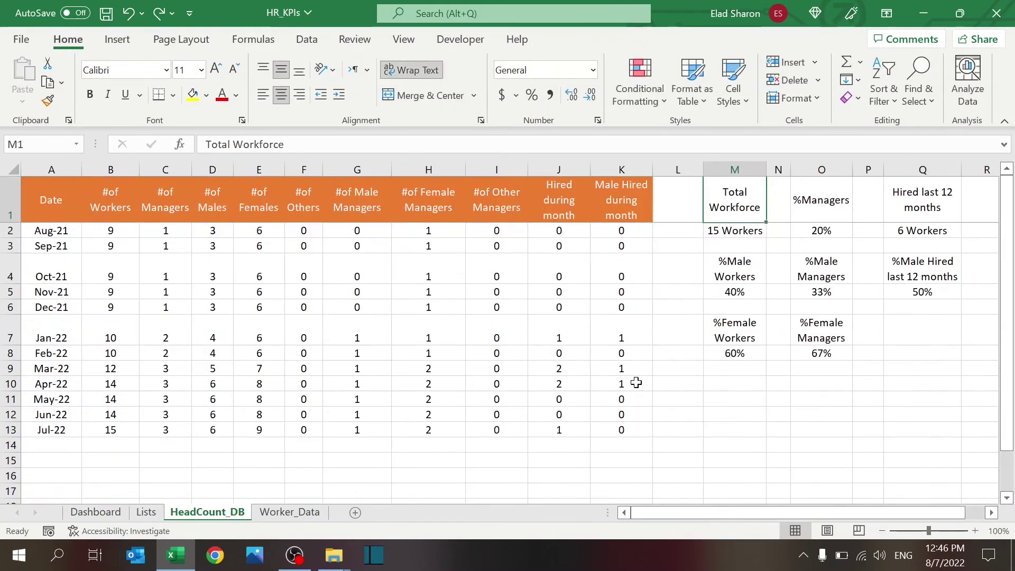
# Draw a rectangle about 1.83 inches wide and 1.23 inches high over columns I and J, rows 4 to 9, of HeadCount_DB
pyautogui.click(665, 320)
pyautogui.click(115, 46)
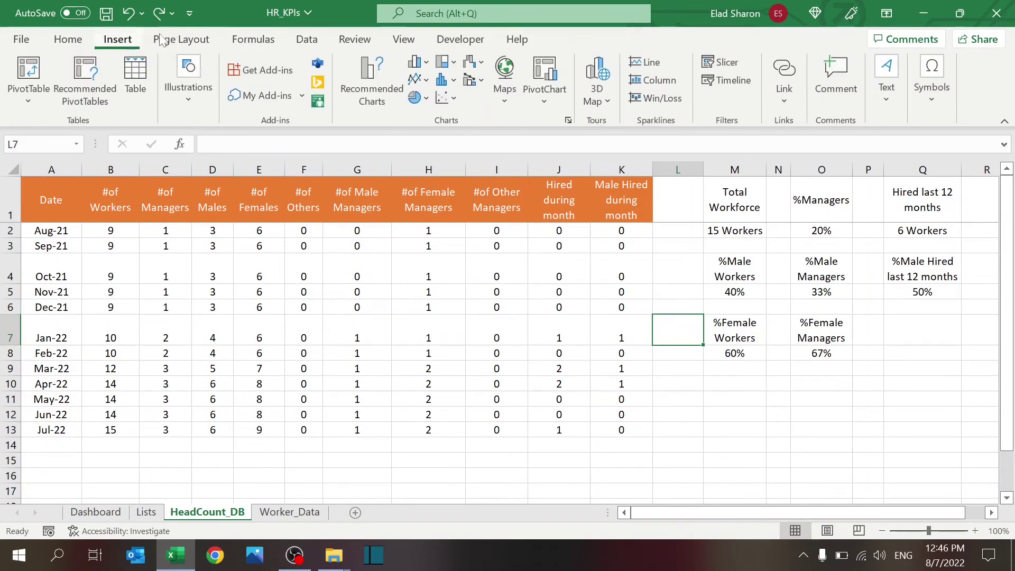
pyautogui.click(198, 114)
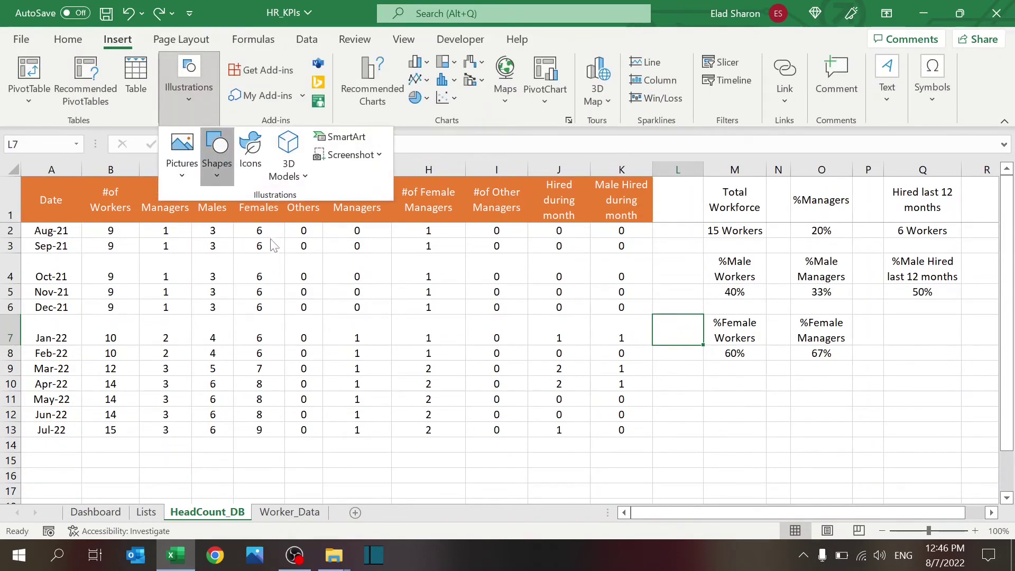
pyautogui.click(218, 158)
pyautogui.click(257, 218)
pyautogui.moveTo(465, 274); pyautogui.dragTo(604, 368)
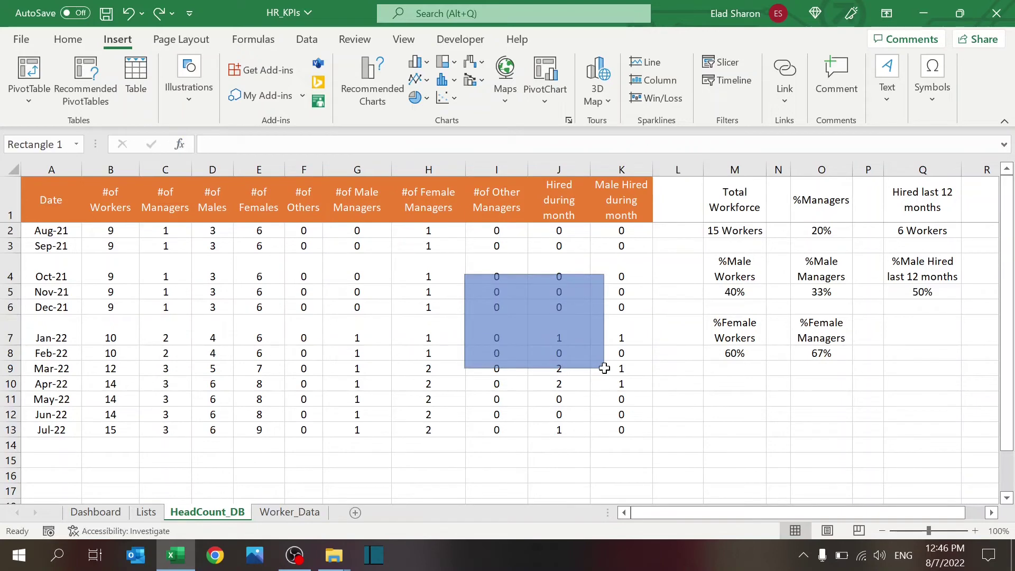
# Link the rectangle's text to cell M1 and compare it with the cards on the Dashboard sheet
pyautogui.click(206, 144)
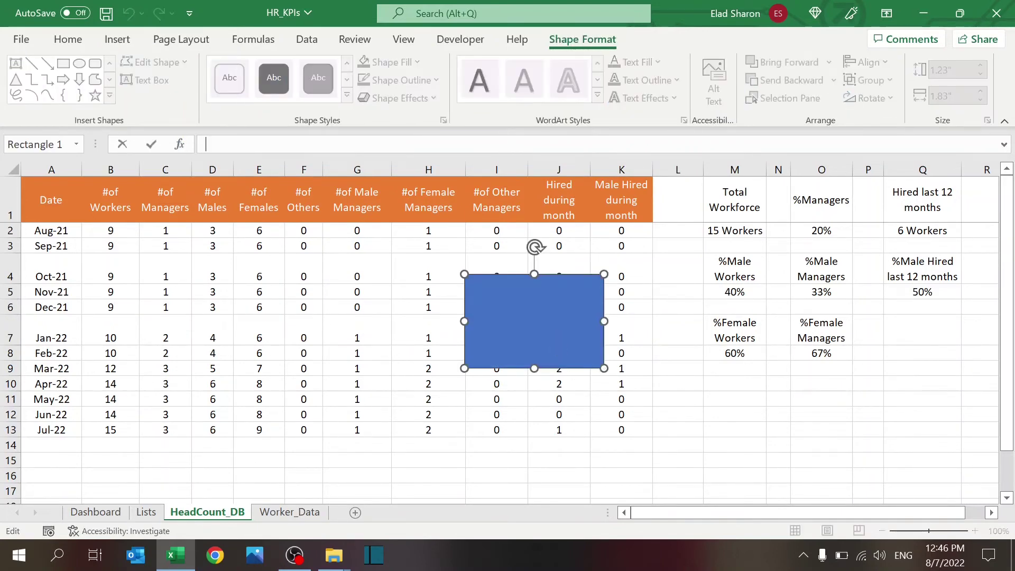
pyautogui.click(733, 191)
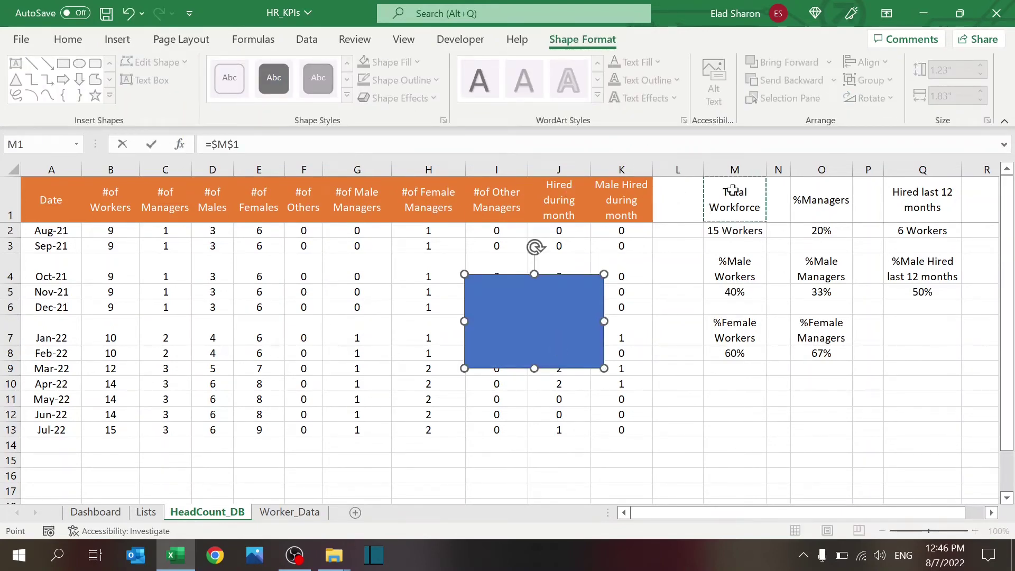
pyautogui.press('Return')
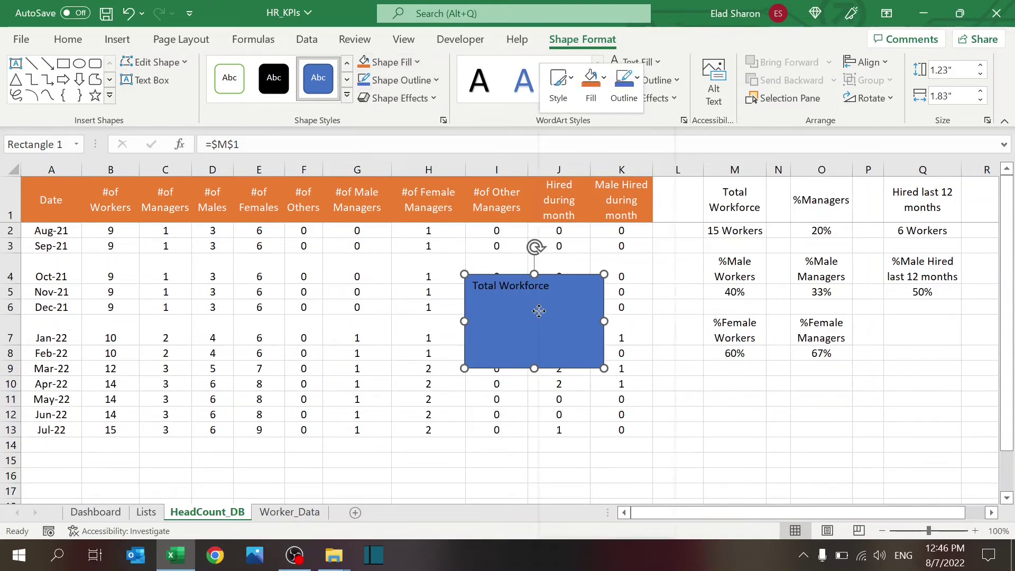
pyautogui.click(95, 512)
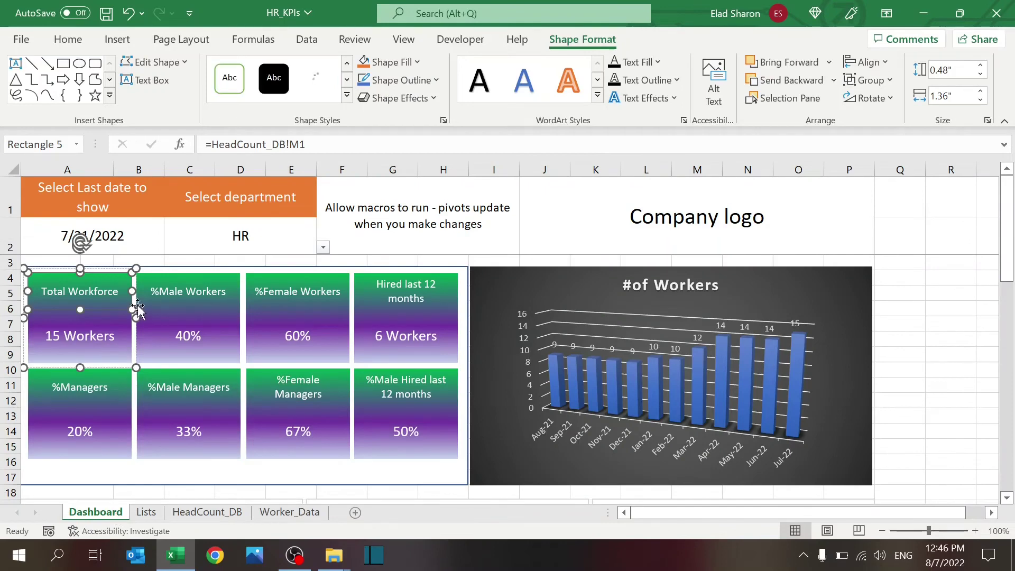
pyautogui.click(917, 283)
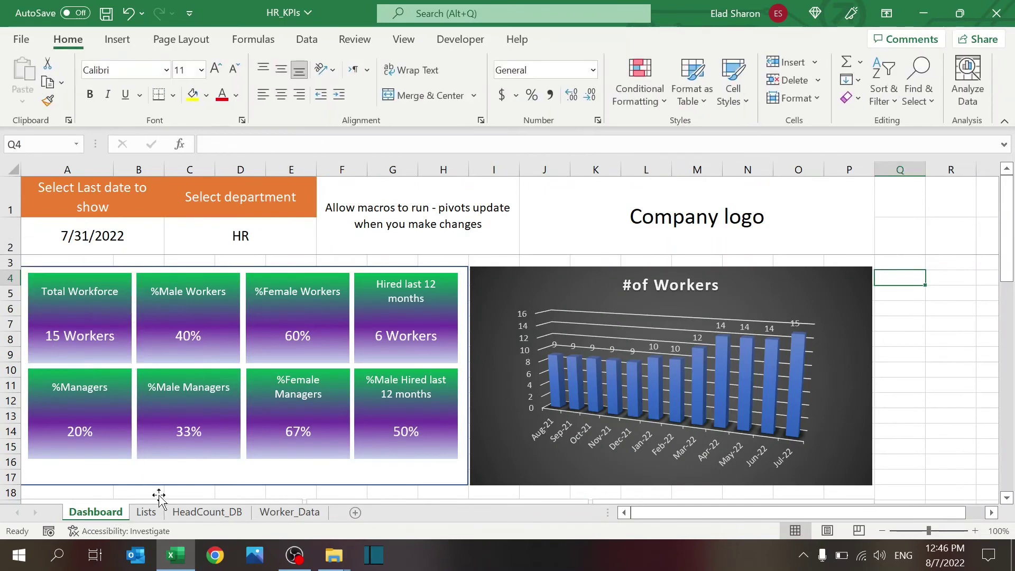
# Give the HeadCount_DB rectangle a gradient fill and remove its two middle gradient stops
pyautogui.click(207, 511)
pyautogui.click(570, 287)
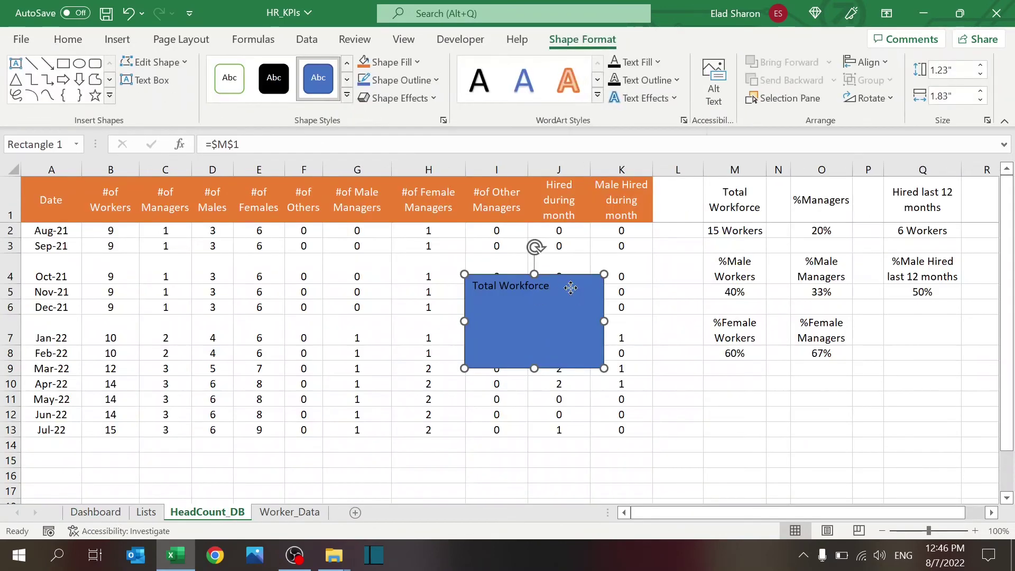
pyautogui.rightClick(570, 291)
pyautogui.click(634, 530)
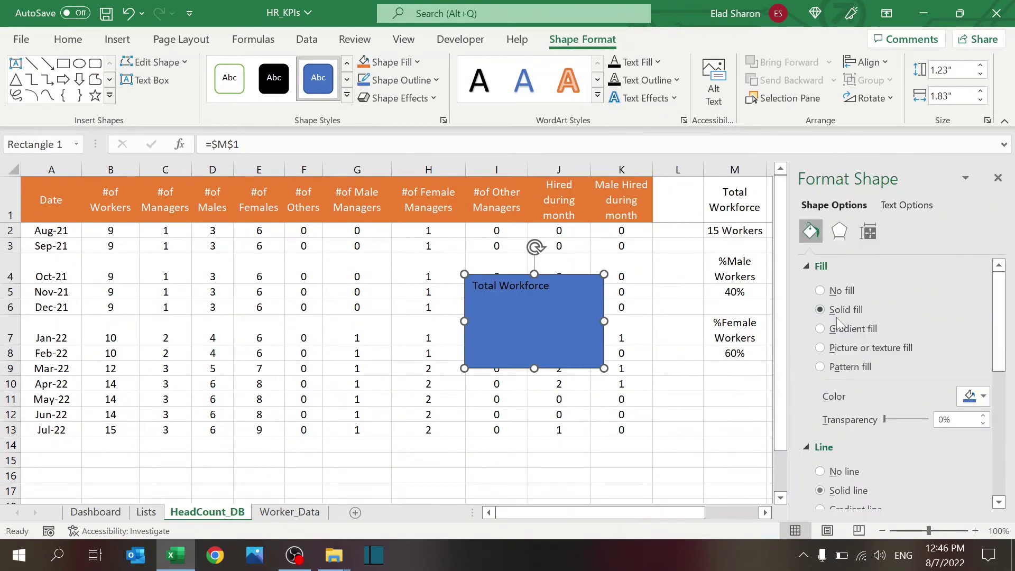
pyautogui.click(820, 329)
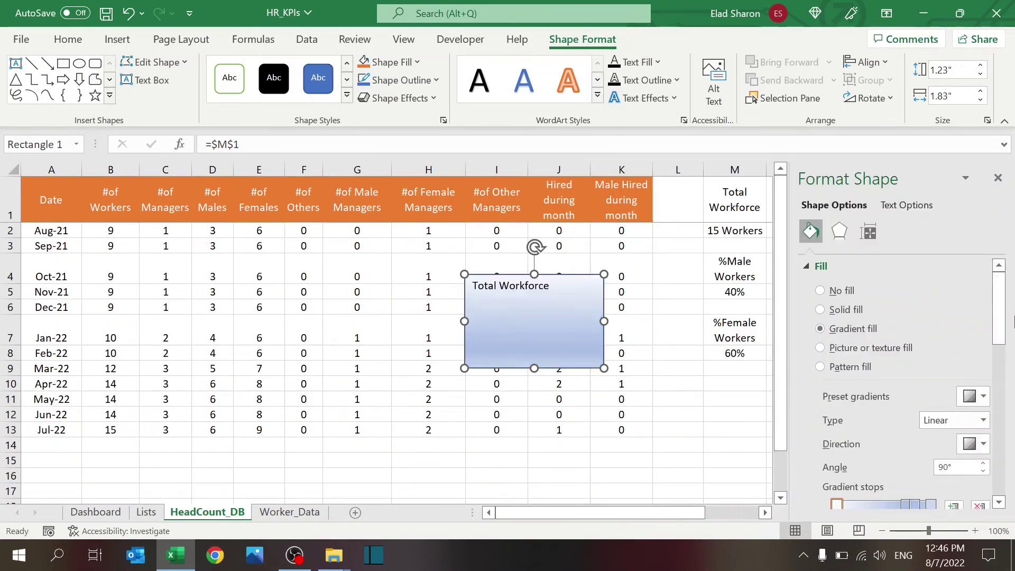
pyautogui.moveTo(1006, 315); pyautogui.dragTo(1004, 372)
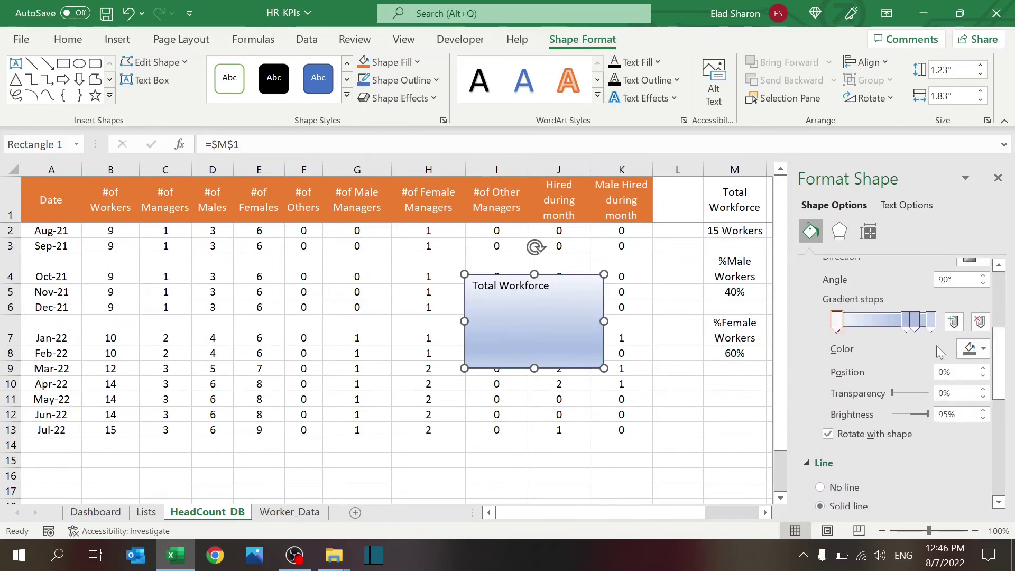
pyautogui.moveTo(900, 324); pyautogui.dragTo(908, 324)
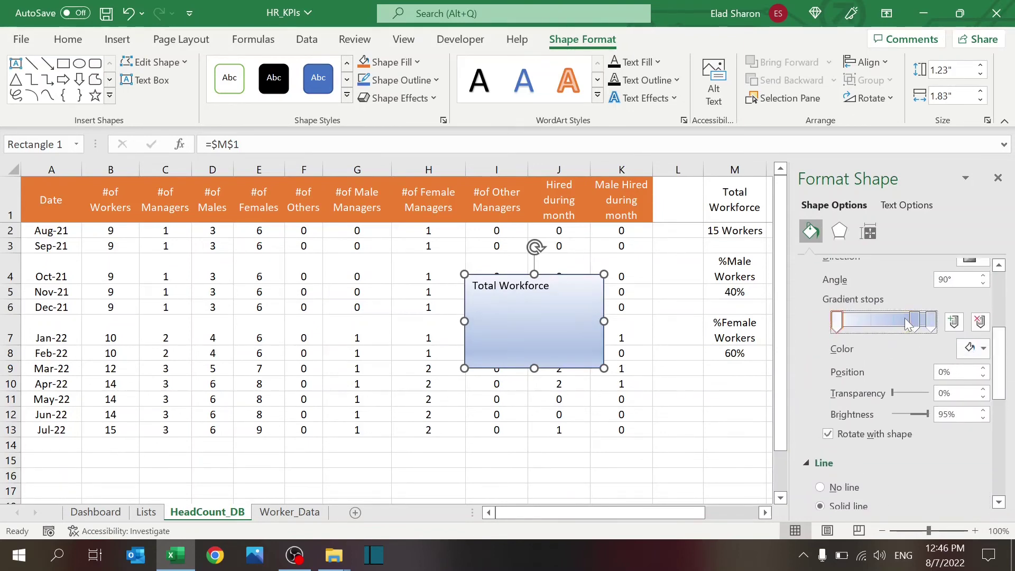
pyautogui.click(916, 323)
pyautogui.press('Delete')
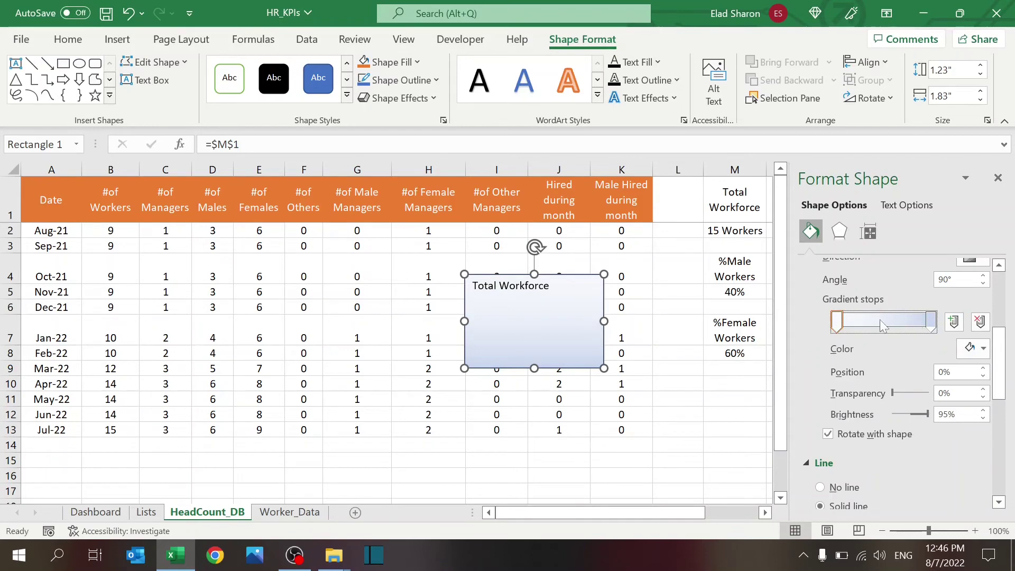
# Colour the rectangle's first gradient stop theme blue and its last stop purple
pyautogui.click(982, 349)
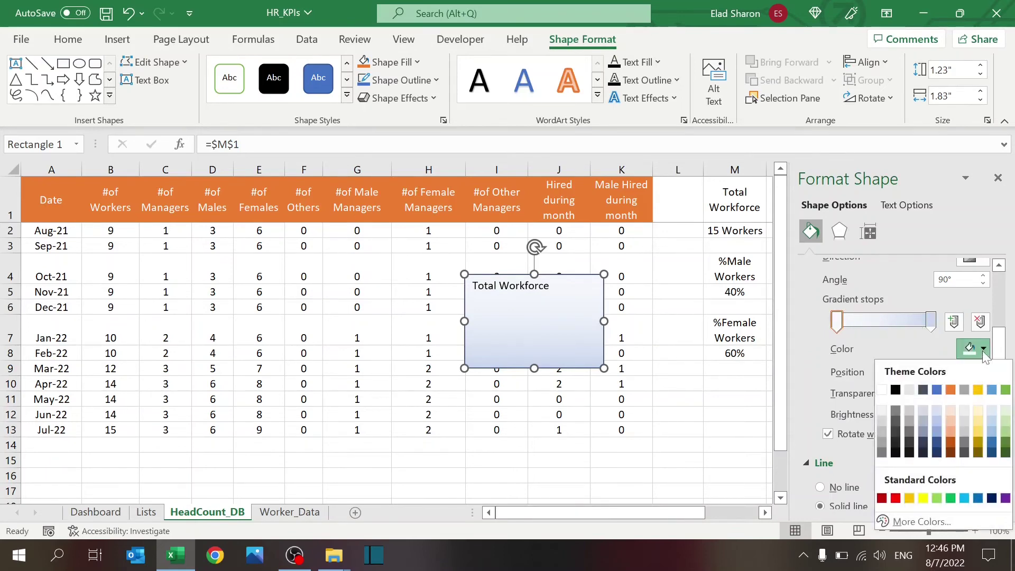
pyautogui.click(937, 389)
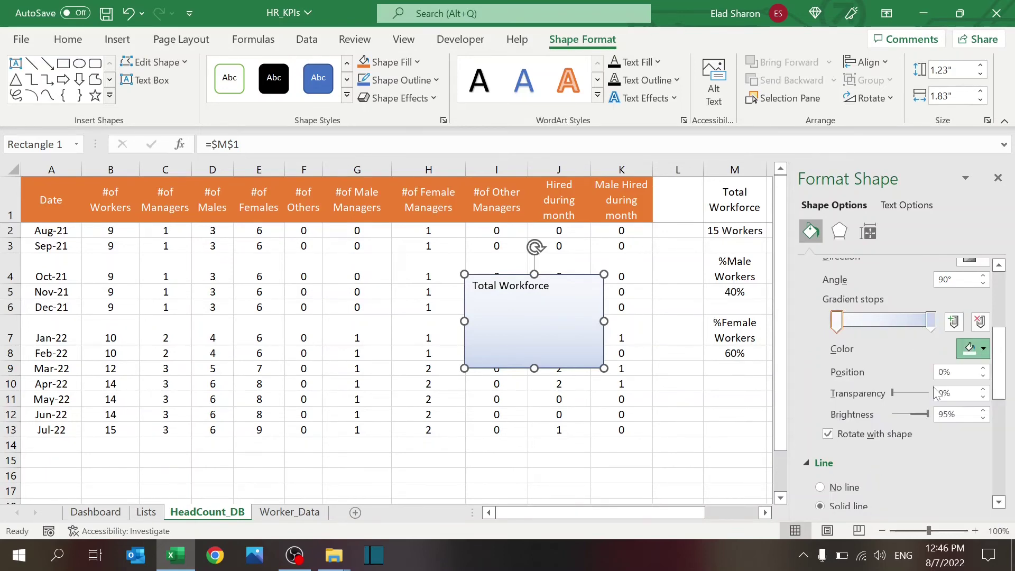
pyautogui.click(932, 321)
pyautogui.click(982, 348)
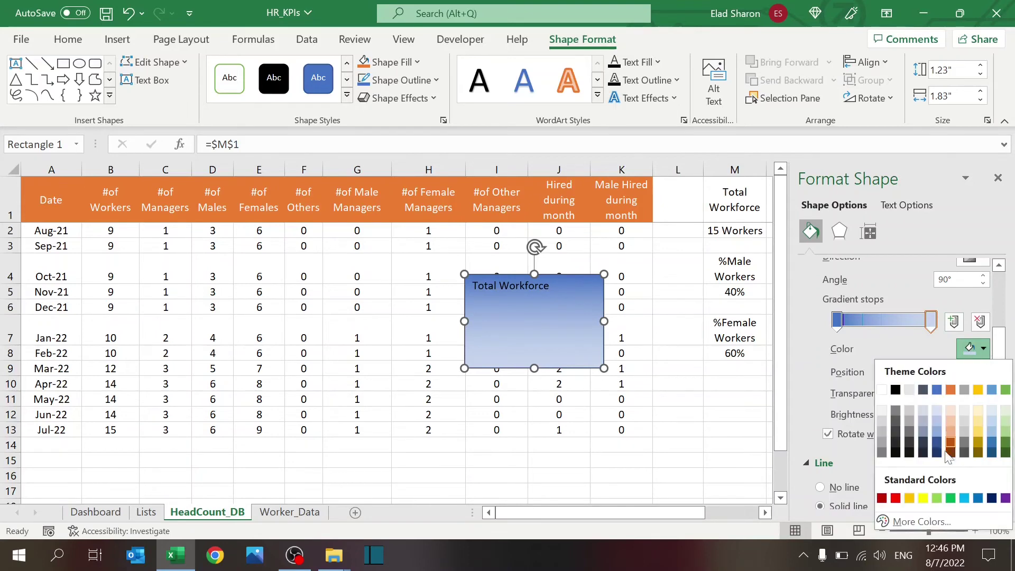
pyautogui.click(999, 497)
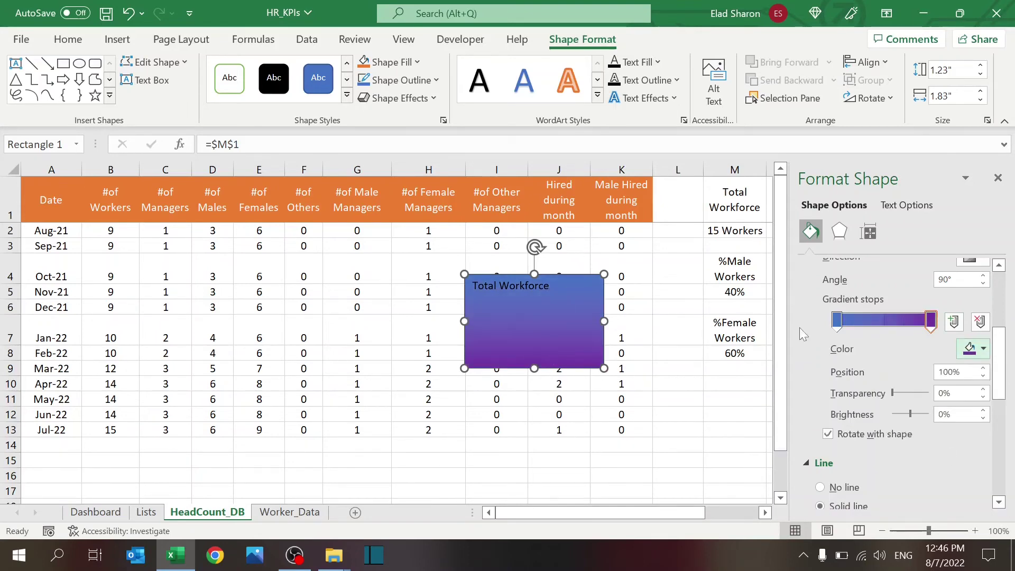
# Recolour the rectangle's first gradient stop standard green
pyautogui.click(839, 321)
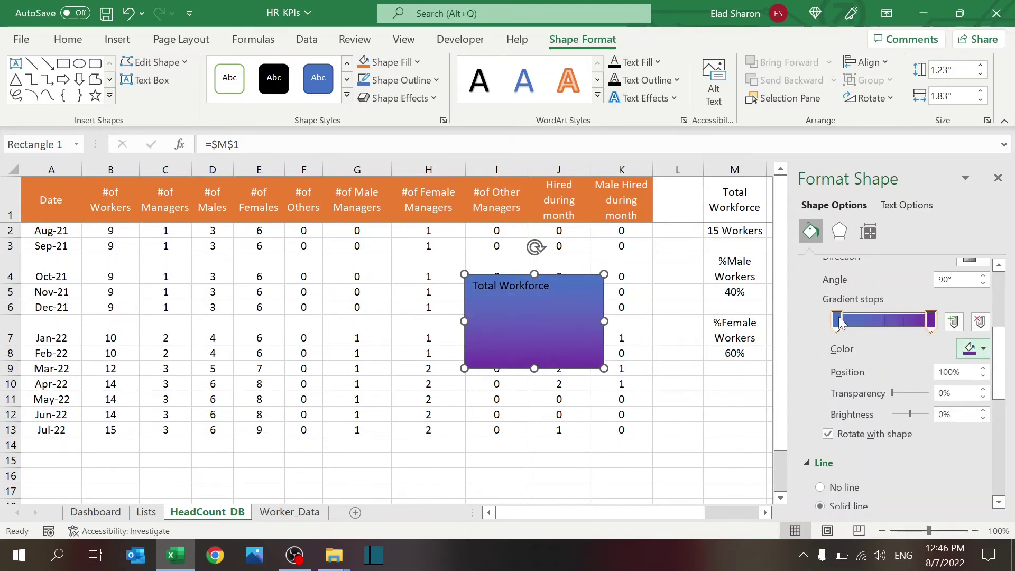
pyautogui.click(984, 349)
pyautogui.click(950, 497)
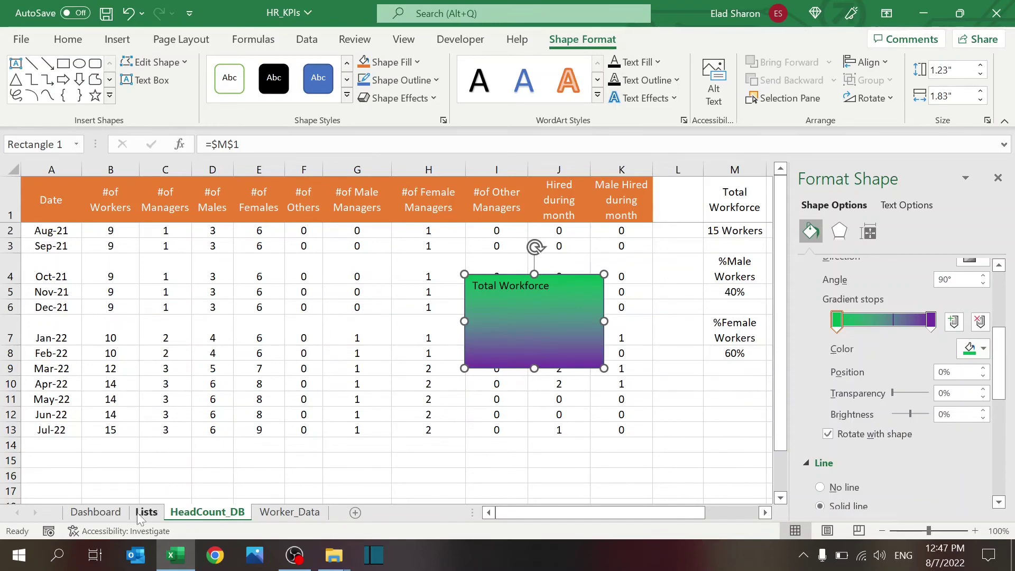
# Resize the rectangle's copy below the heading rectangle to about 0.89 inches high and link its text to cell M2
pyautogui.moveTo(535, 368)
pyautogui.mouseDown()
pyautogui.moveTo(550, 301)
pyautogui.moveTo(552, 333)
pyautogui.moveTo(535, 374)
pyautogui.mouseUp()
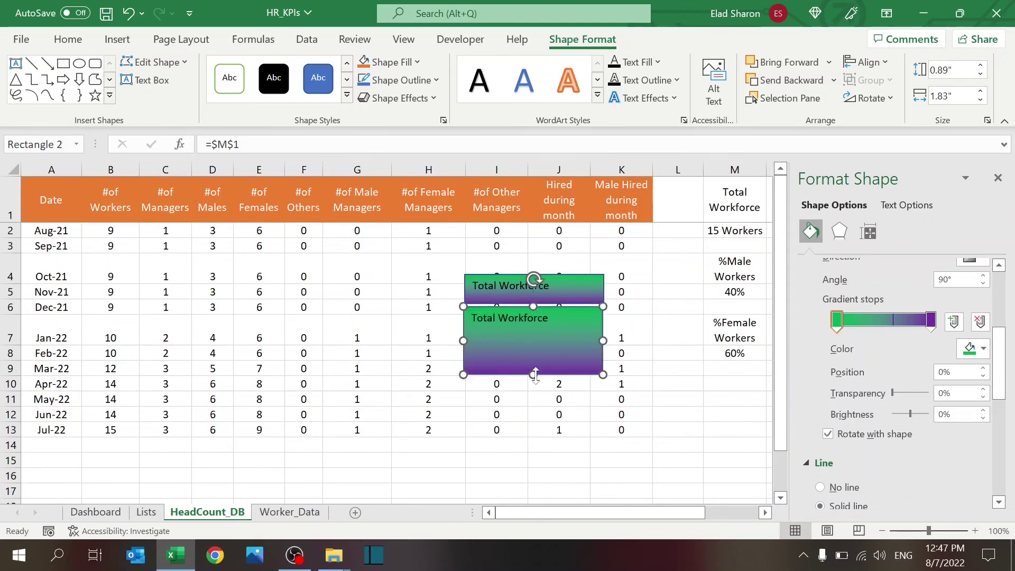
pyautogui.moveTo(582, 513); pyautogui.dragTo(636, 513)
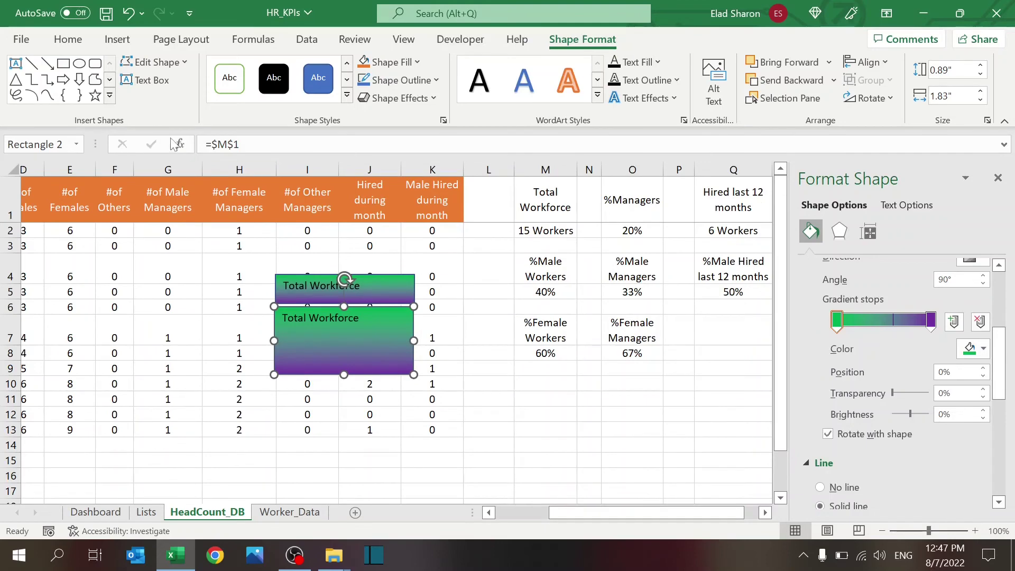
pyautogui.press('BackSpace')
pyautogui.write('2')
pyautogui.press('Return')
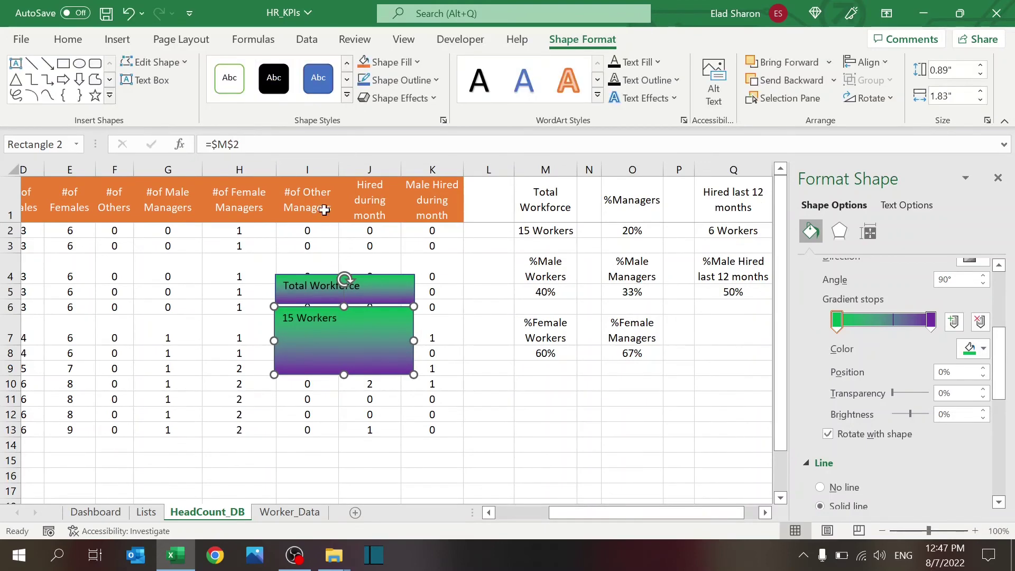
# Move the M2-linked rectangle flush beneath the Total Workforce heading rectangle so they form one card
pyautogui.rightClick(525, 412)
pyautogui.click(357, 330)
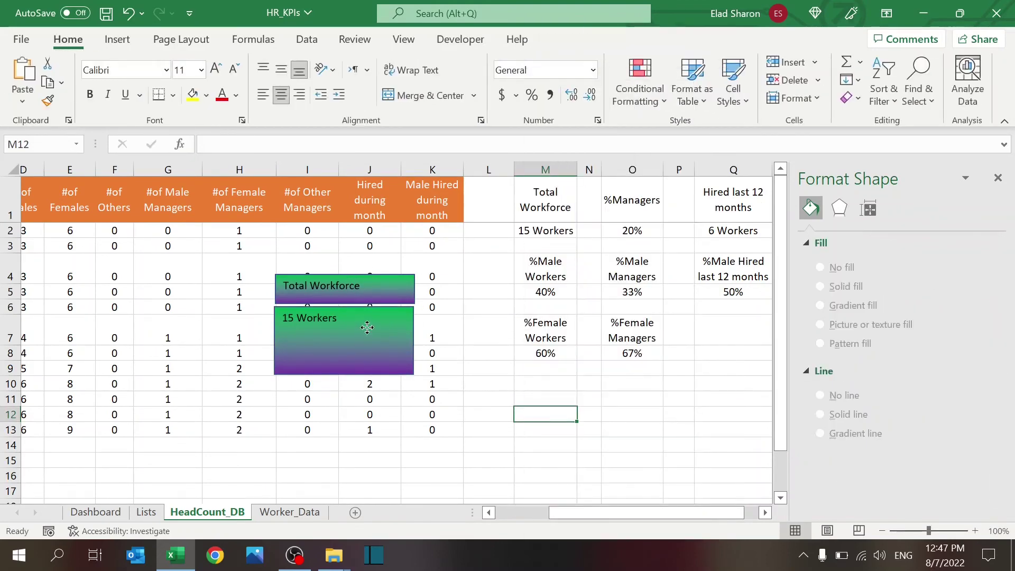
pyautogui.moveTo(367, 326); pyautogui.dragTo(367, 324)
# Remove both sample rectangles from HeadCount_DB, close the shape formatting options and return to the Dashboard sheet
pyautogui.keyDown('shift'); pyautogui.click(397, 292); pyautogui.keyUp('shift')
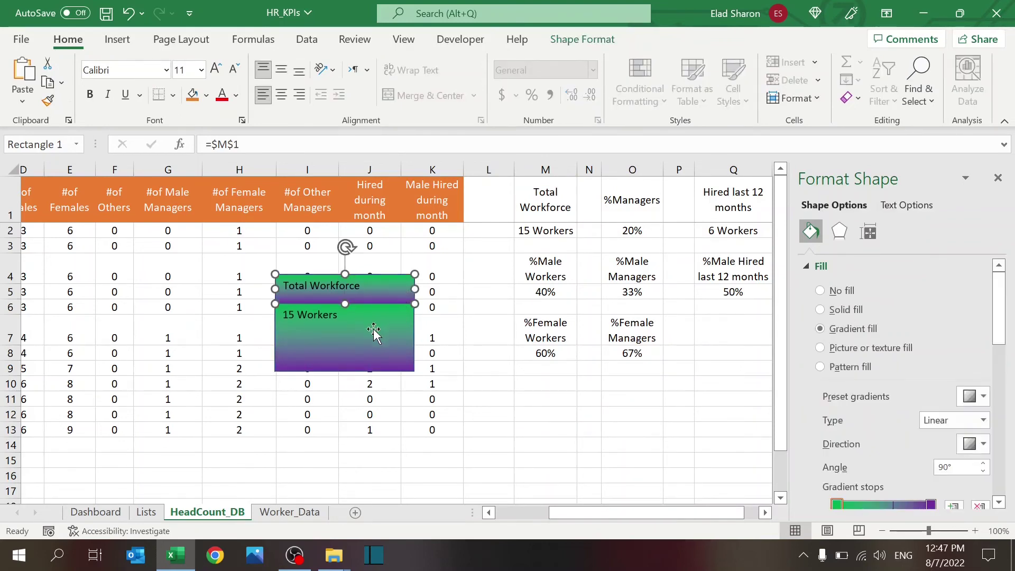
pyautogui.hotkey('ctrl', 'x')
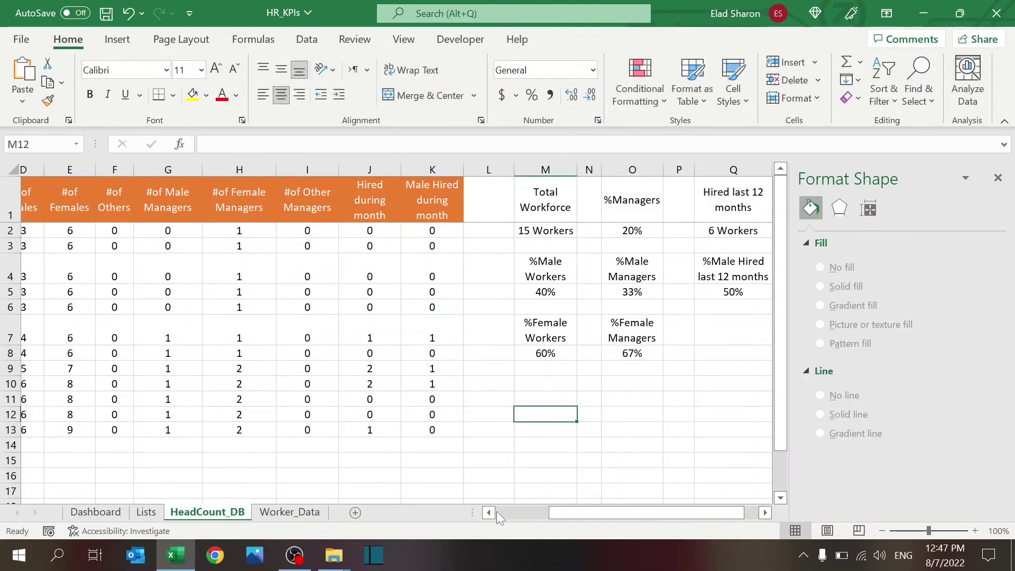
pyautogui.click(498, 514)
pyautogui.click(996, 176)
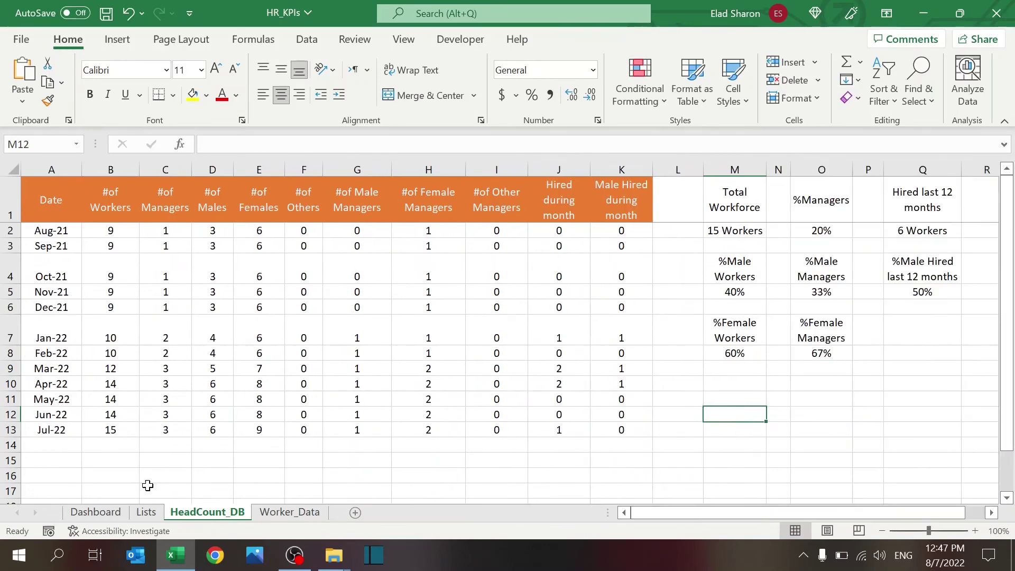
pyautogui.click(95, 512)
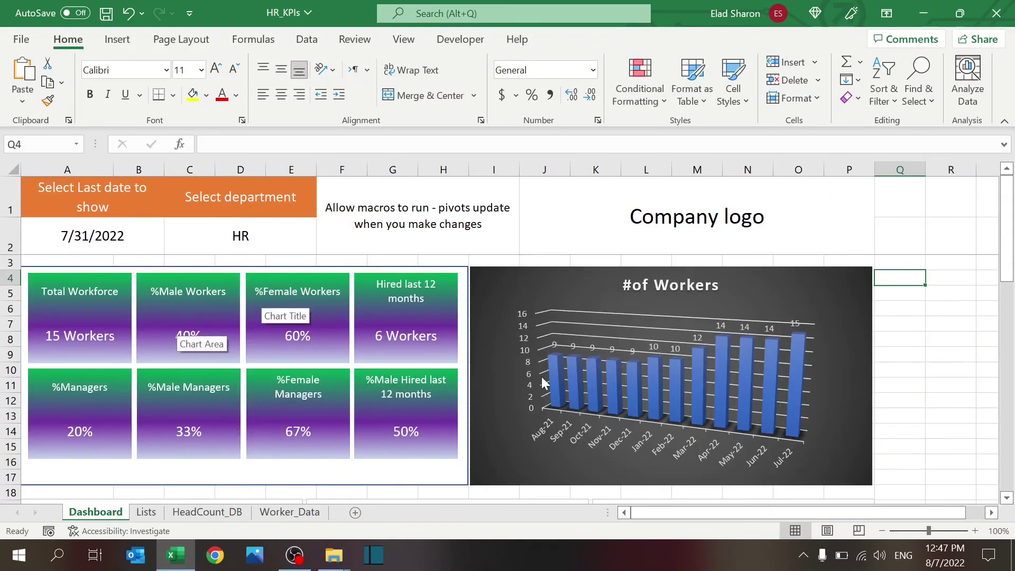
# Set the Dashboard's department filter to All
pyautogui.click(918, 298)
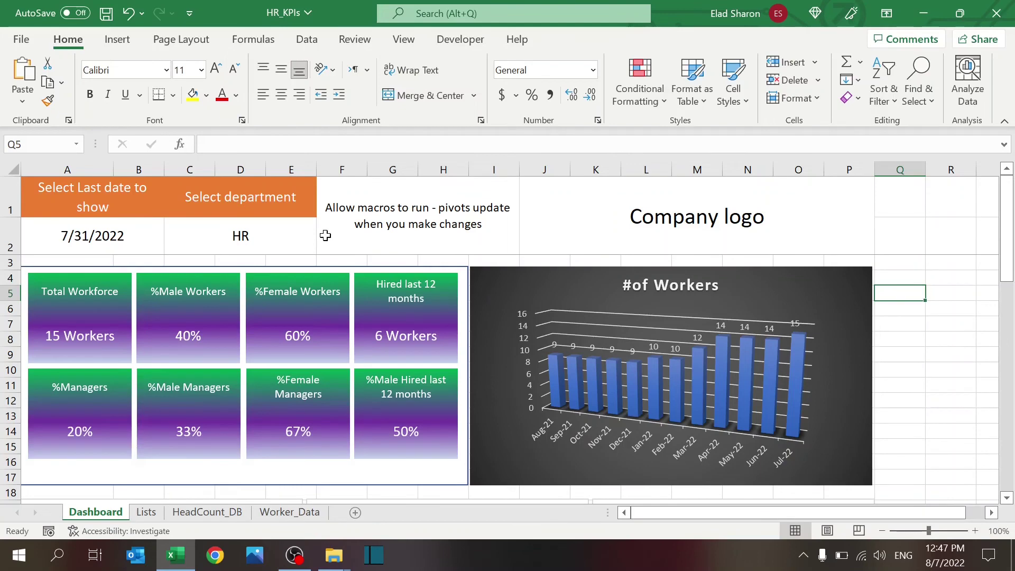
pyautogui.click(284, 250)
pyautogui.click(322, 248)
pyautogui.click(286, 263)
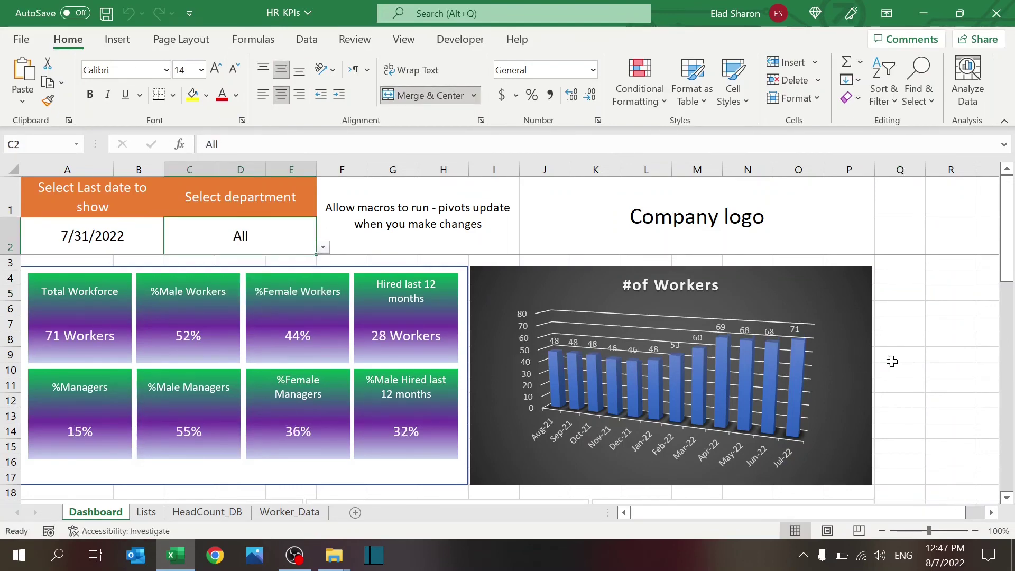
# Review the source data range of the #of Workers chart and leave it as it is
pyautogui.click(818, 286)
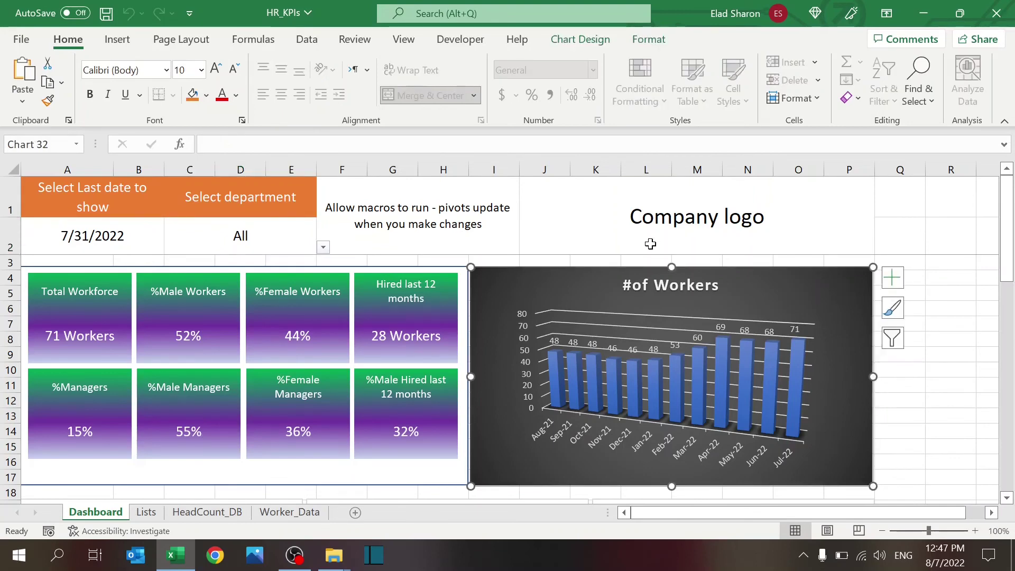
pyautogui.click(581, 40)
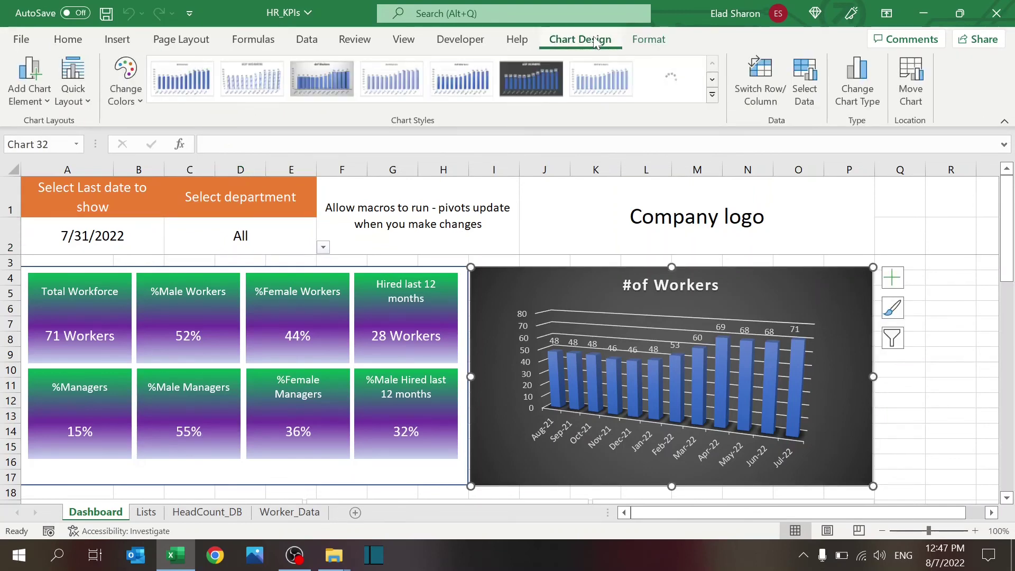
pyautogui.click(812, 77)
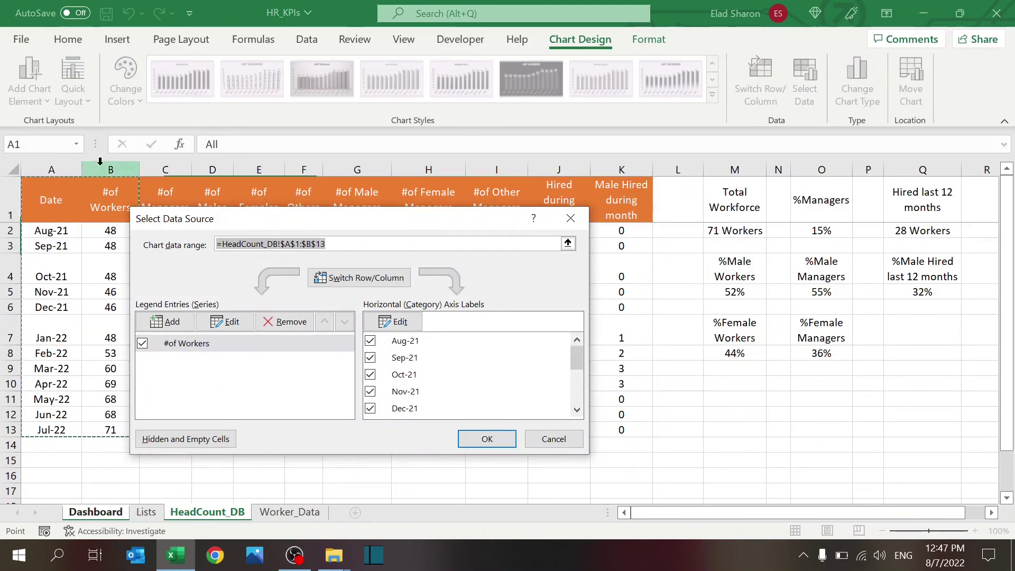
pyautogui.click(539, 438)
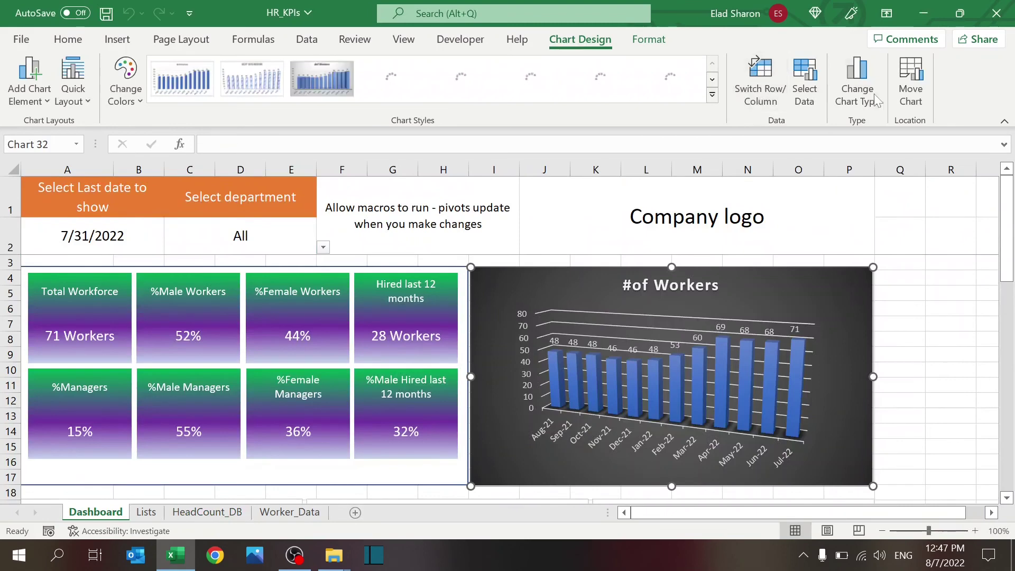
# Look at the column chart types available for the #of Workers chart without applying one, and deselect the chart
pyautogui.click(878, 94)
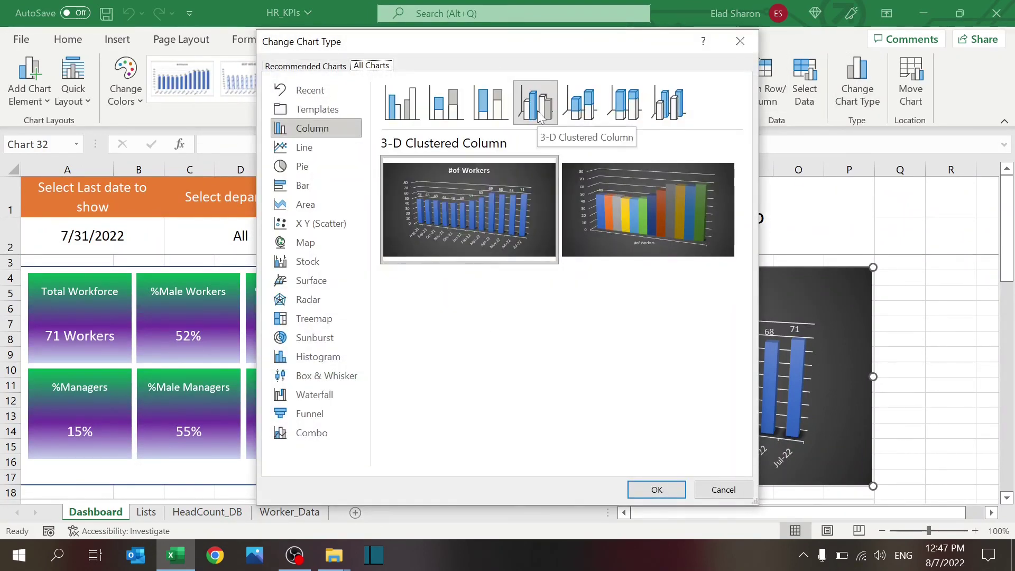
pyautogui.click(723, 490)
pyautogui.click(955, 325)
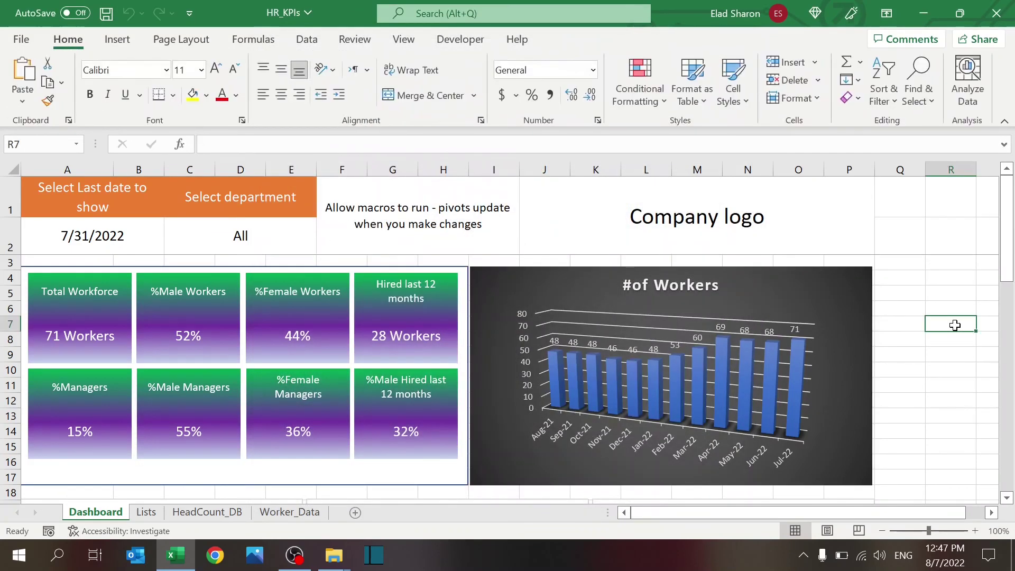
# Preview the alternative chart styles for the #of Workers chart, keep its original style and deselect it
pyautogui.click(855, 299)
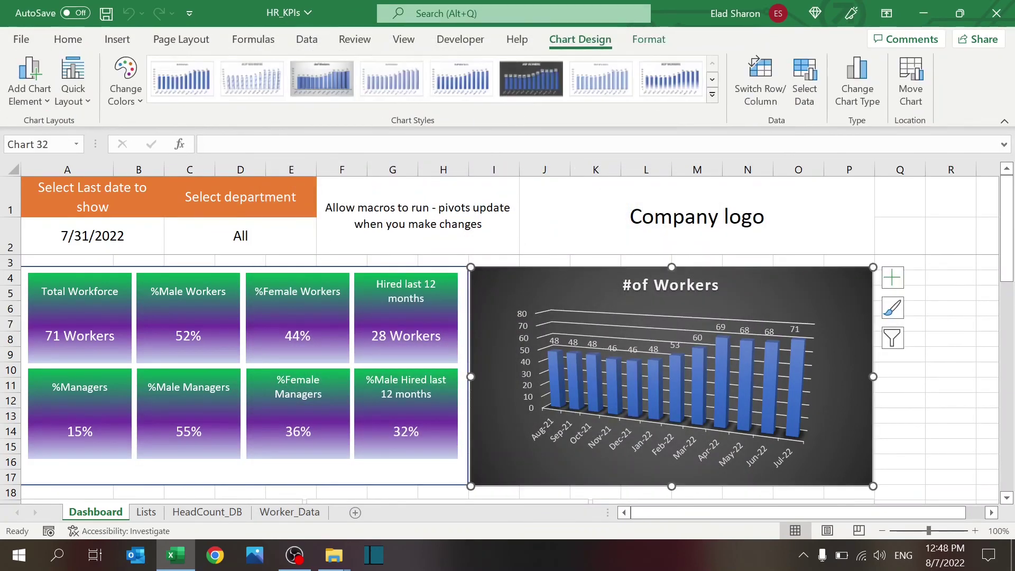
pyautogui.click(520, 81)
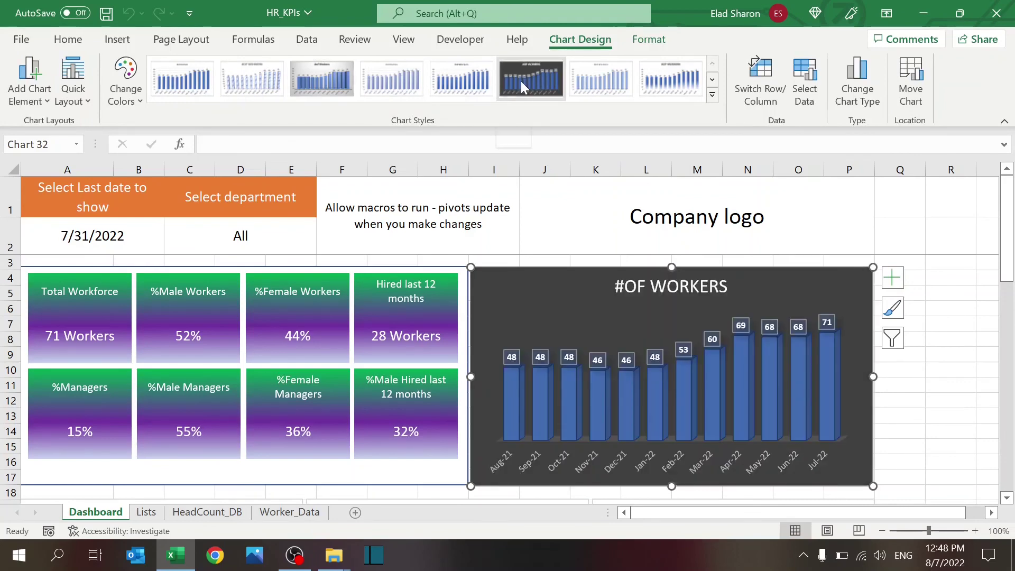
pyautogui.click(712, 78)
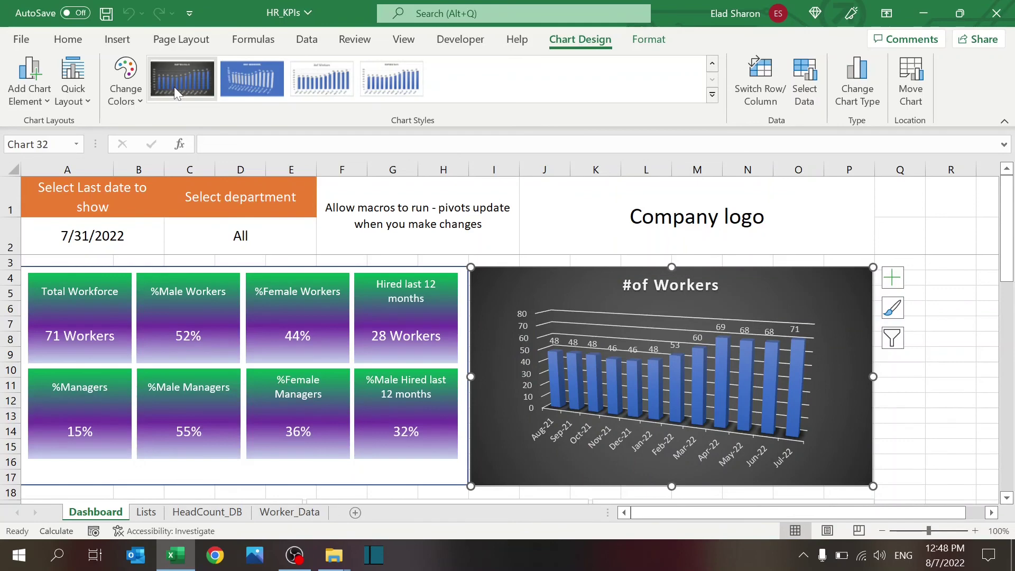
pyautogui.click(910, 230)
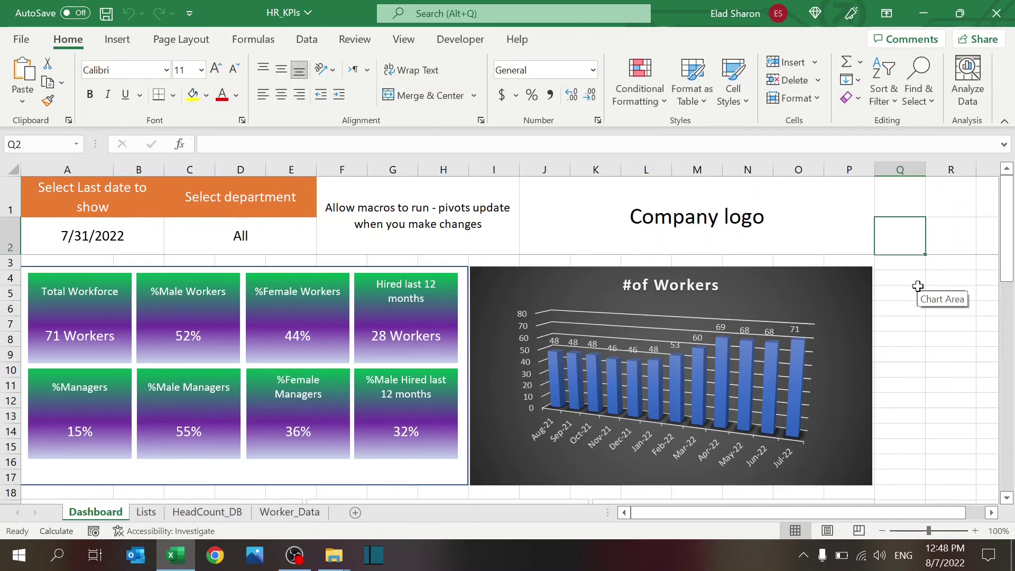
pyautogui.click(948, 351)
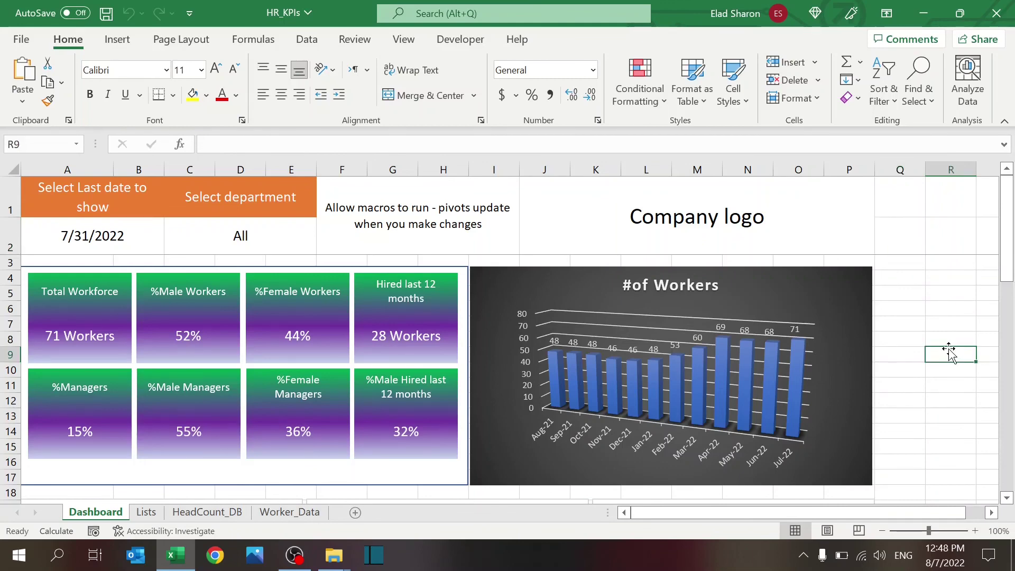